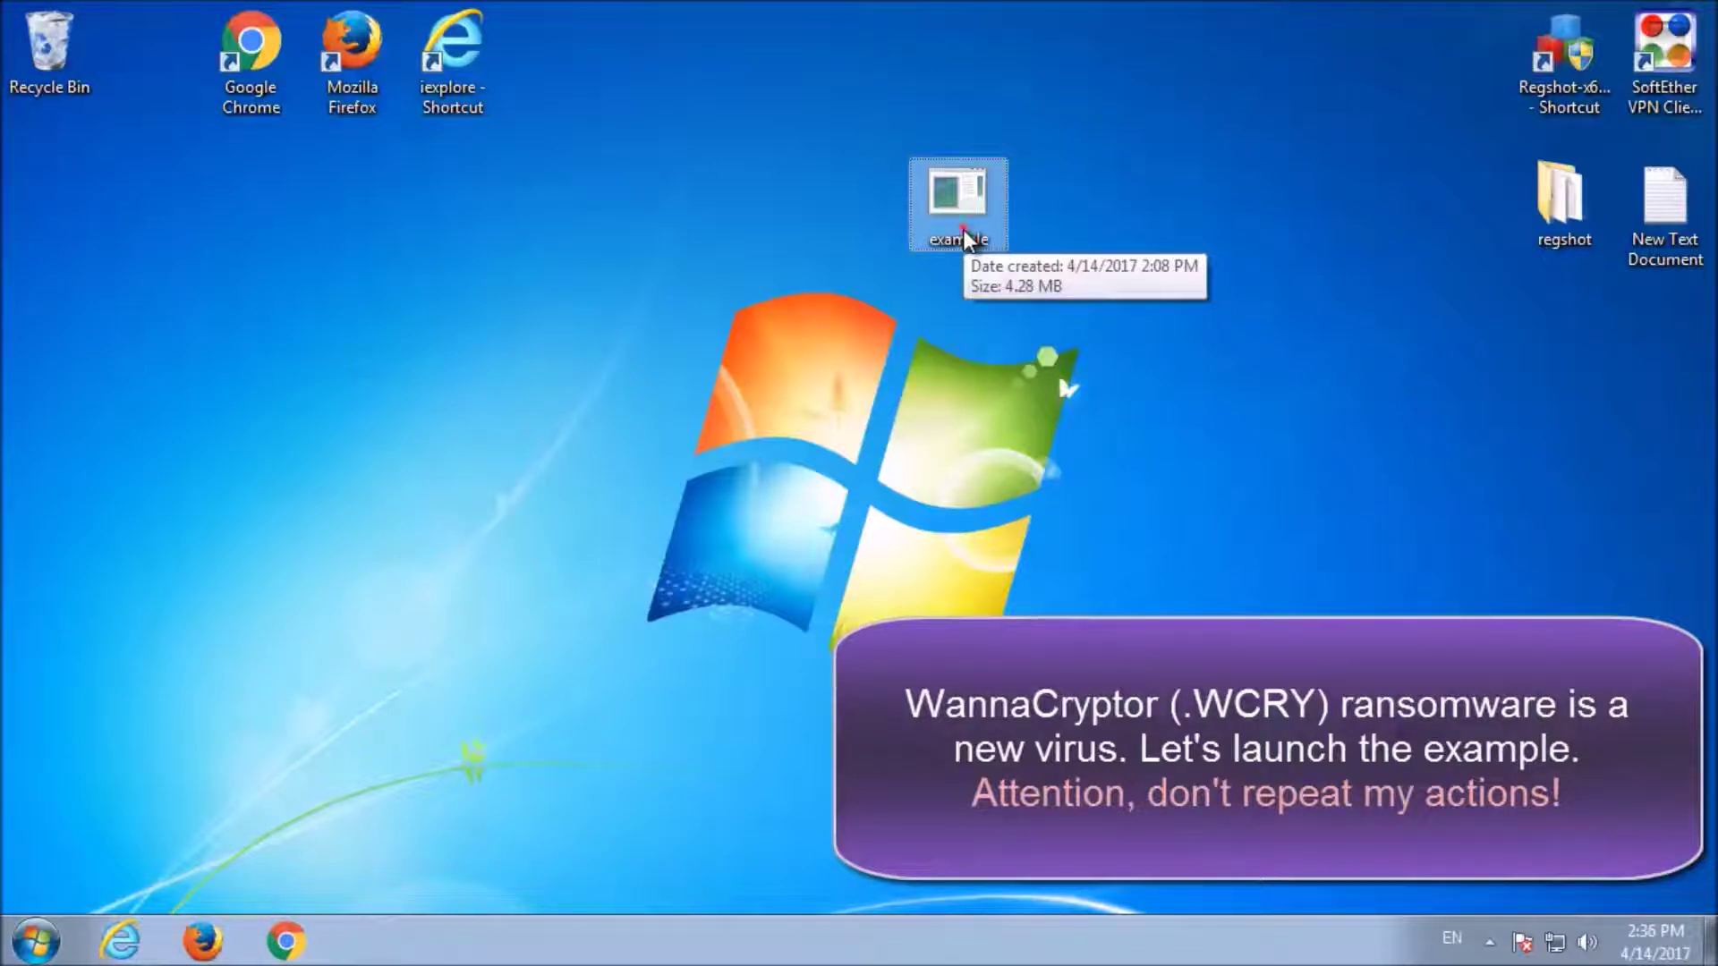
# - Launch the example program from the desktop, cancelling the missing-disk error and refusing the Windows Command Processor permission request
pyautogui.doubleClick(963, 231)
pyautogui.click(948, 493)
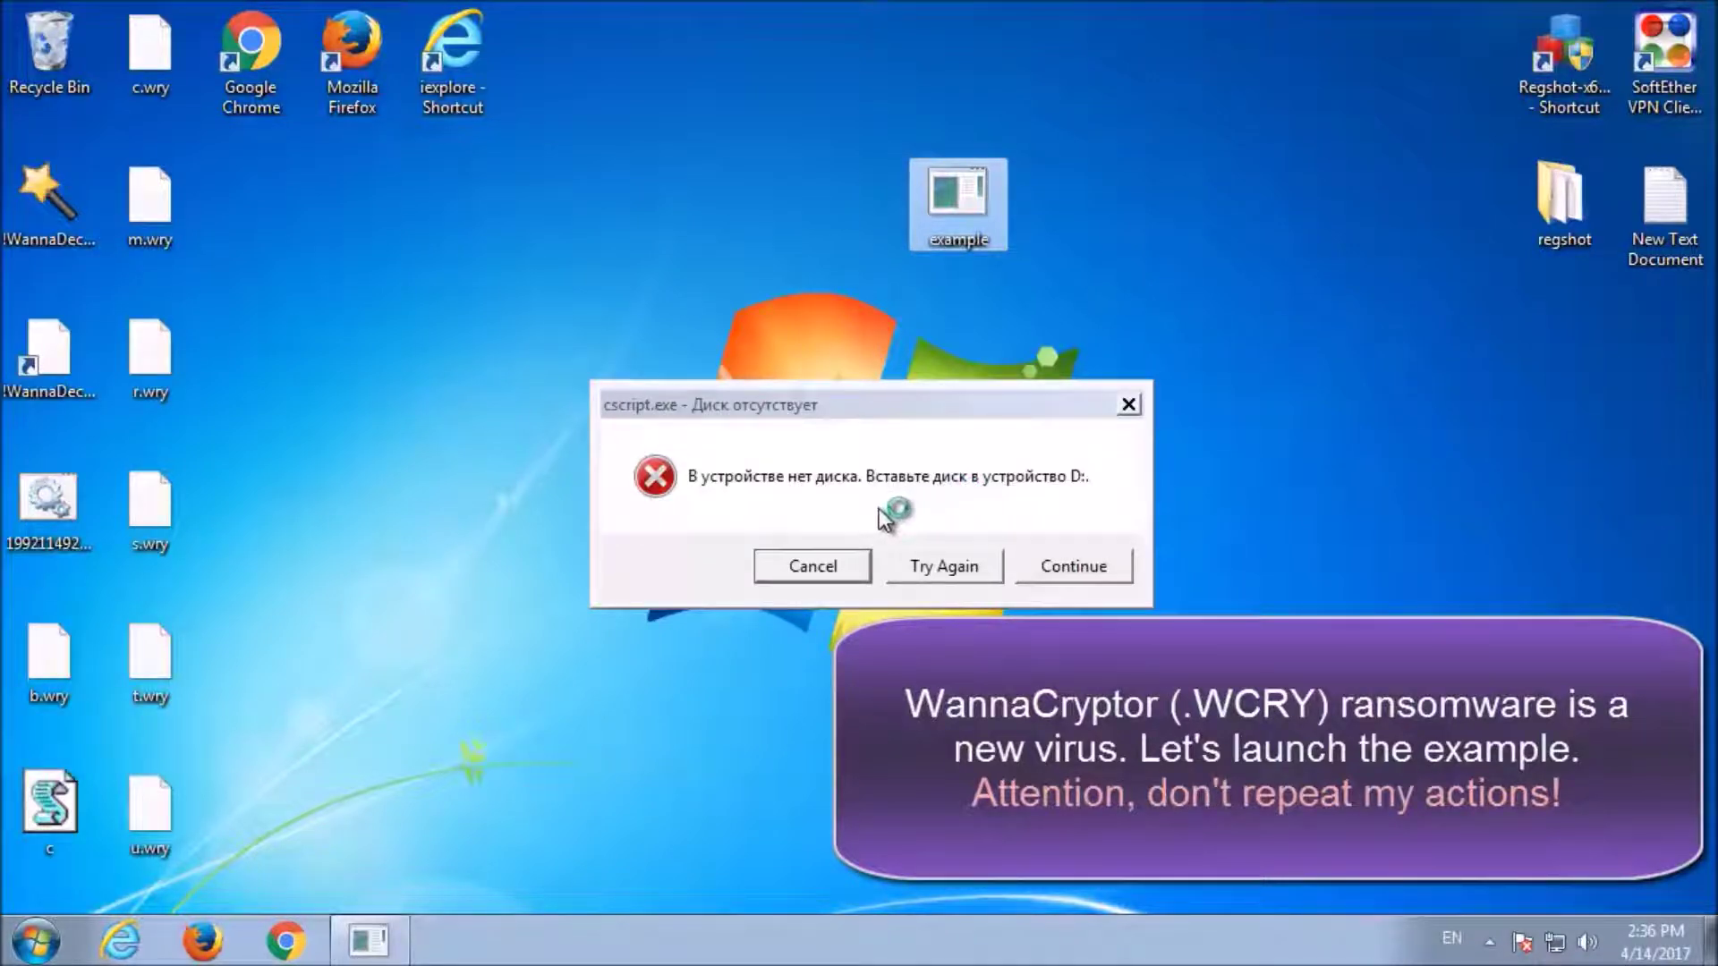
pyautogui.click(823, 564)
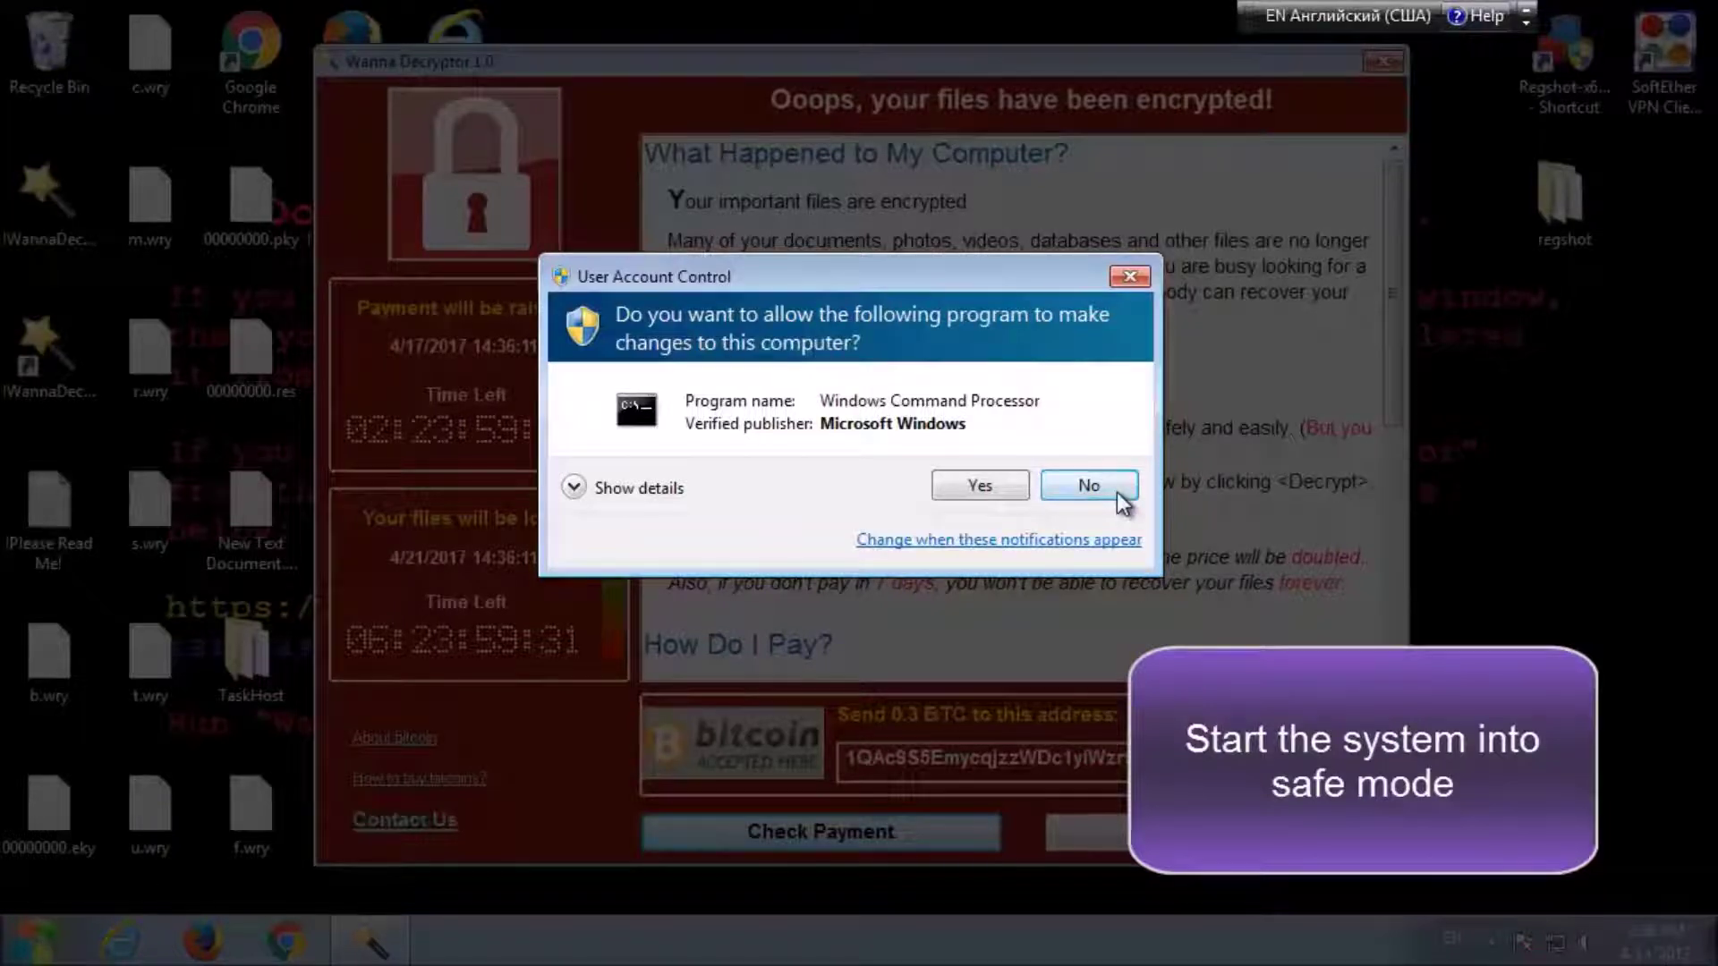
pyautogui.click(1117, 492)
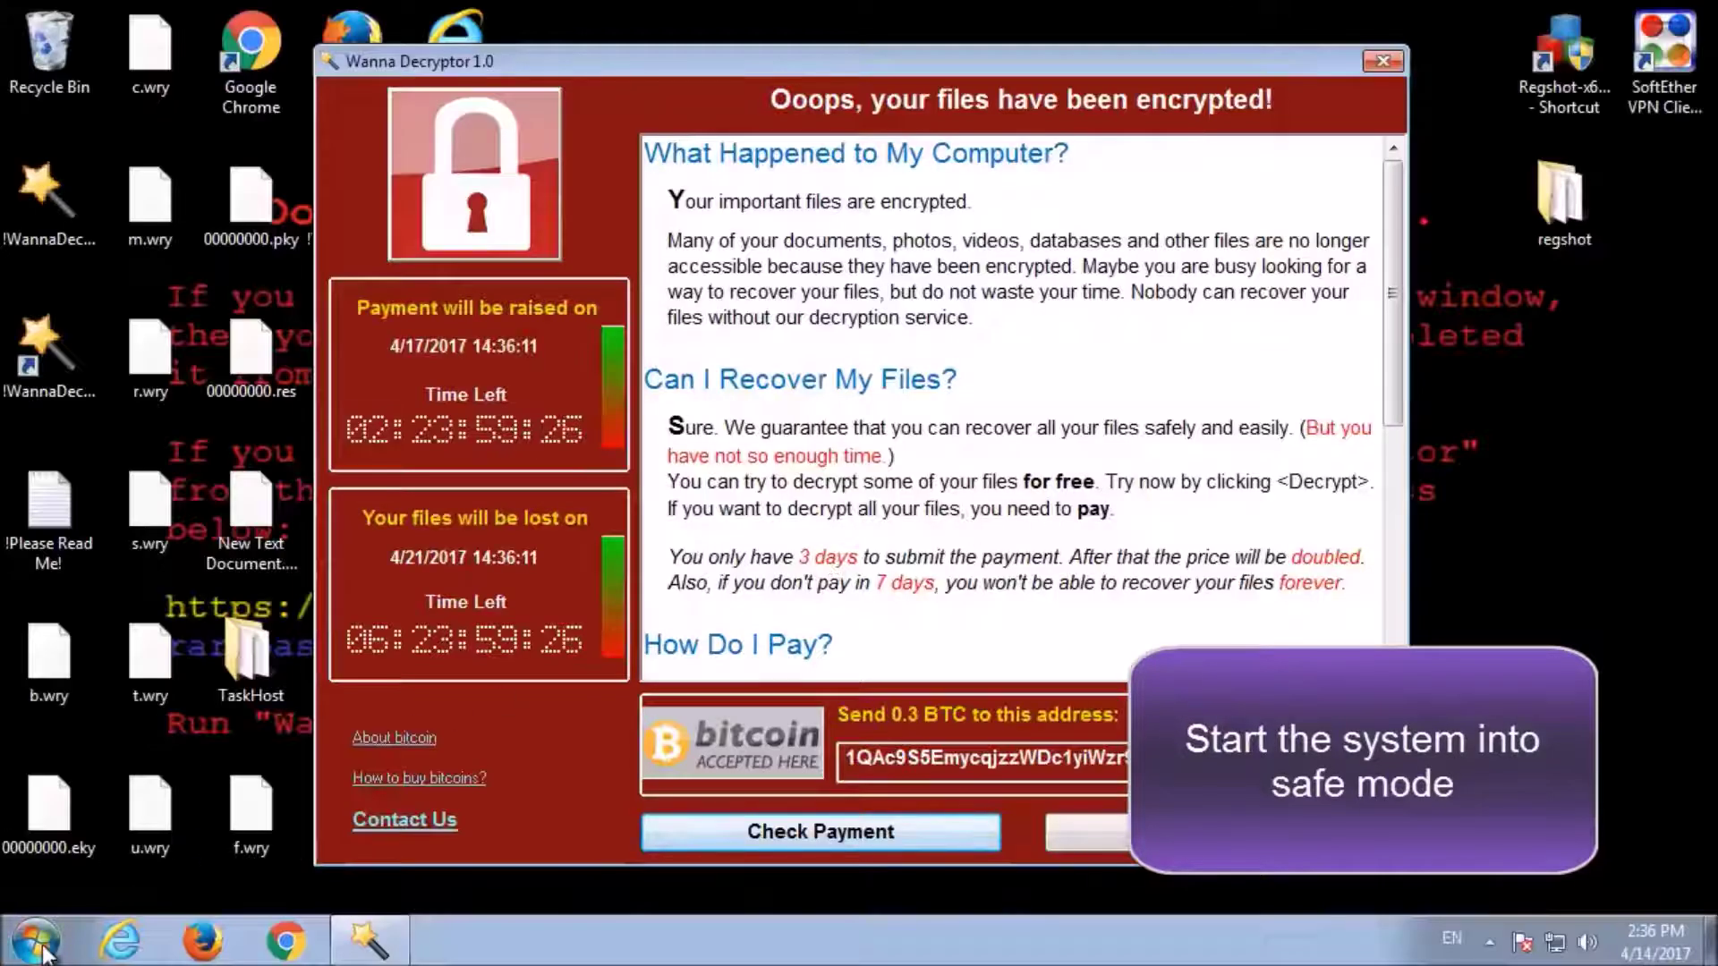
# - Search for msconfig.exe and open System Configuration
pyautogui.click(43, 952)
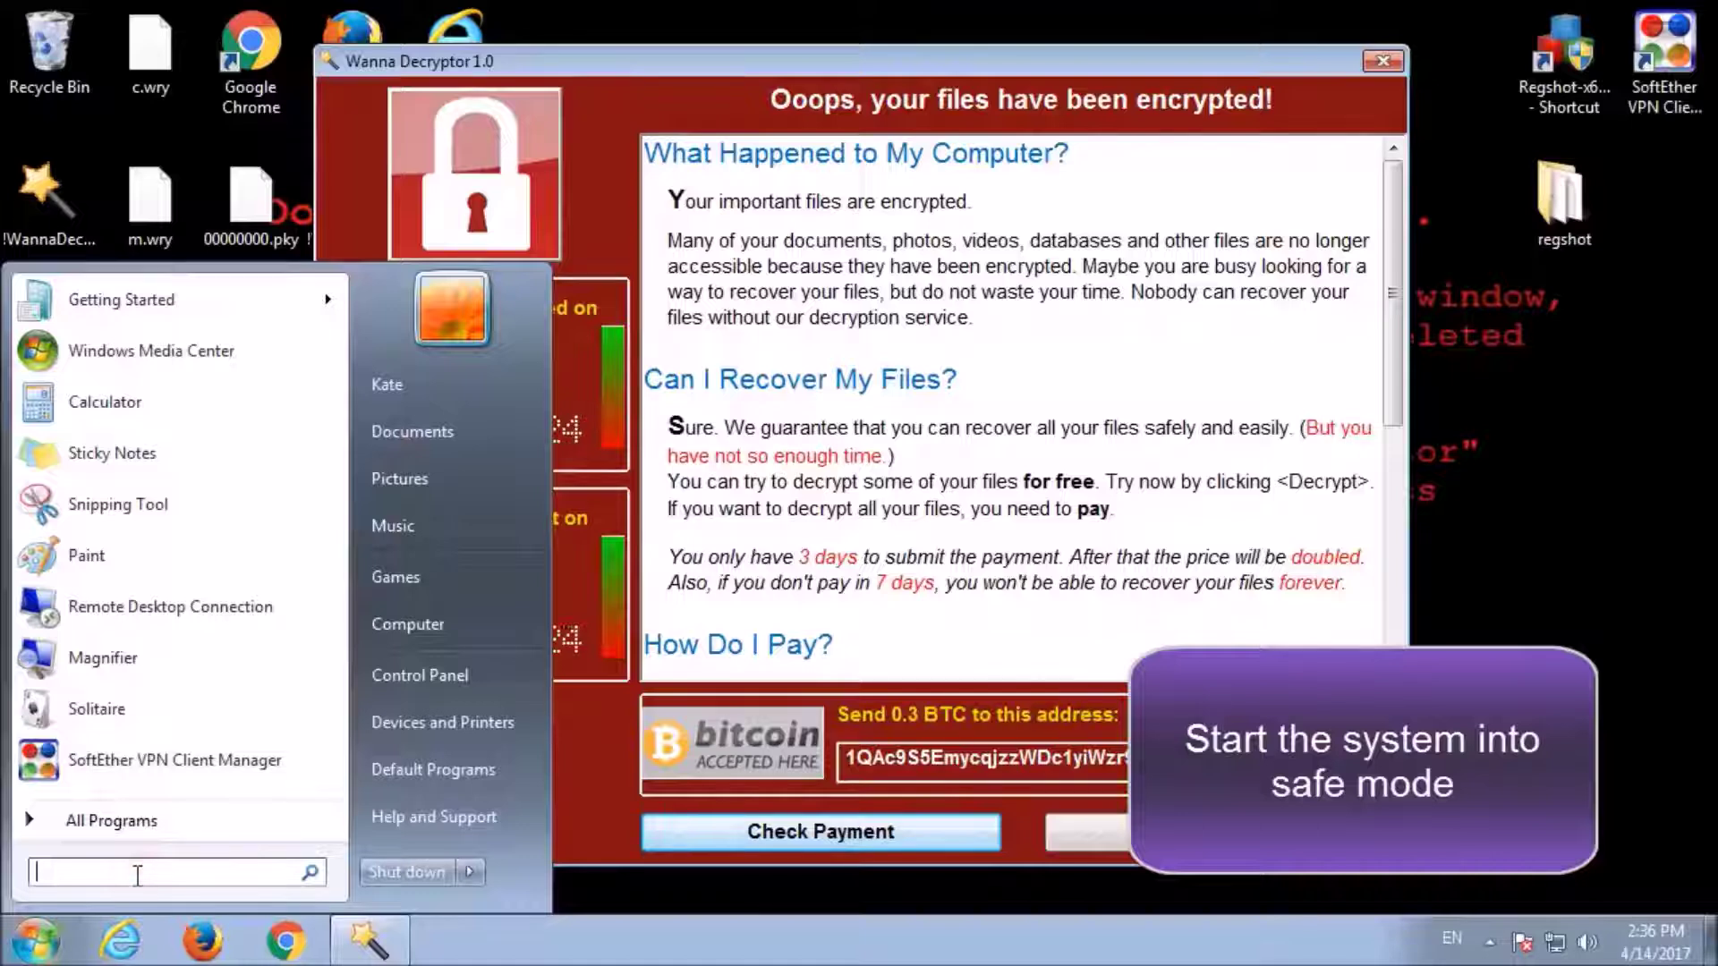
pyautogui.write('mscon')
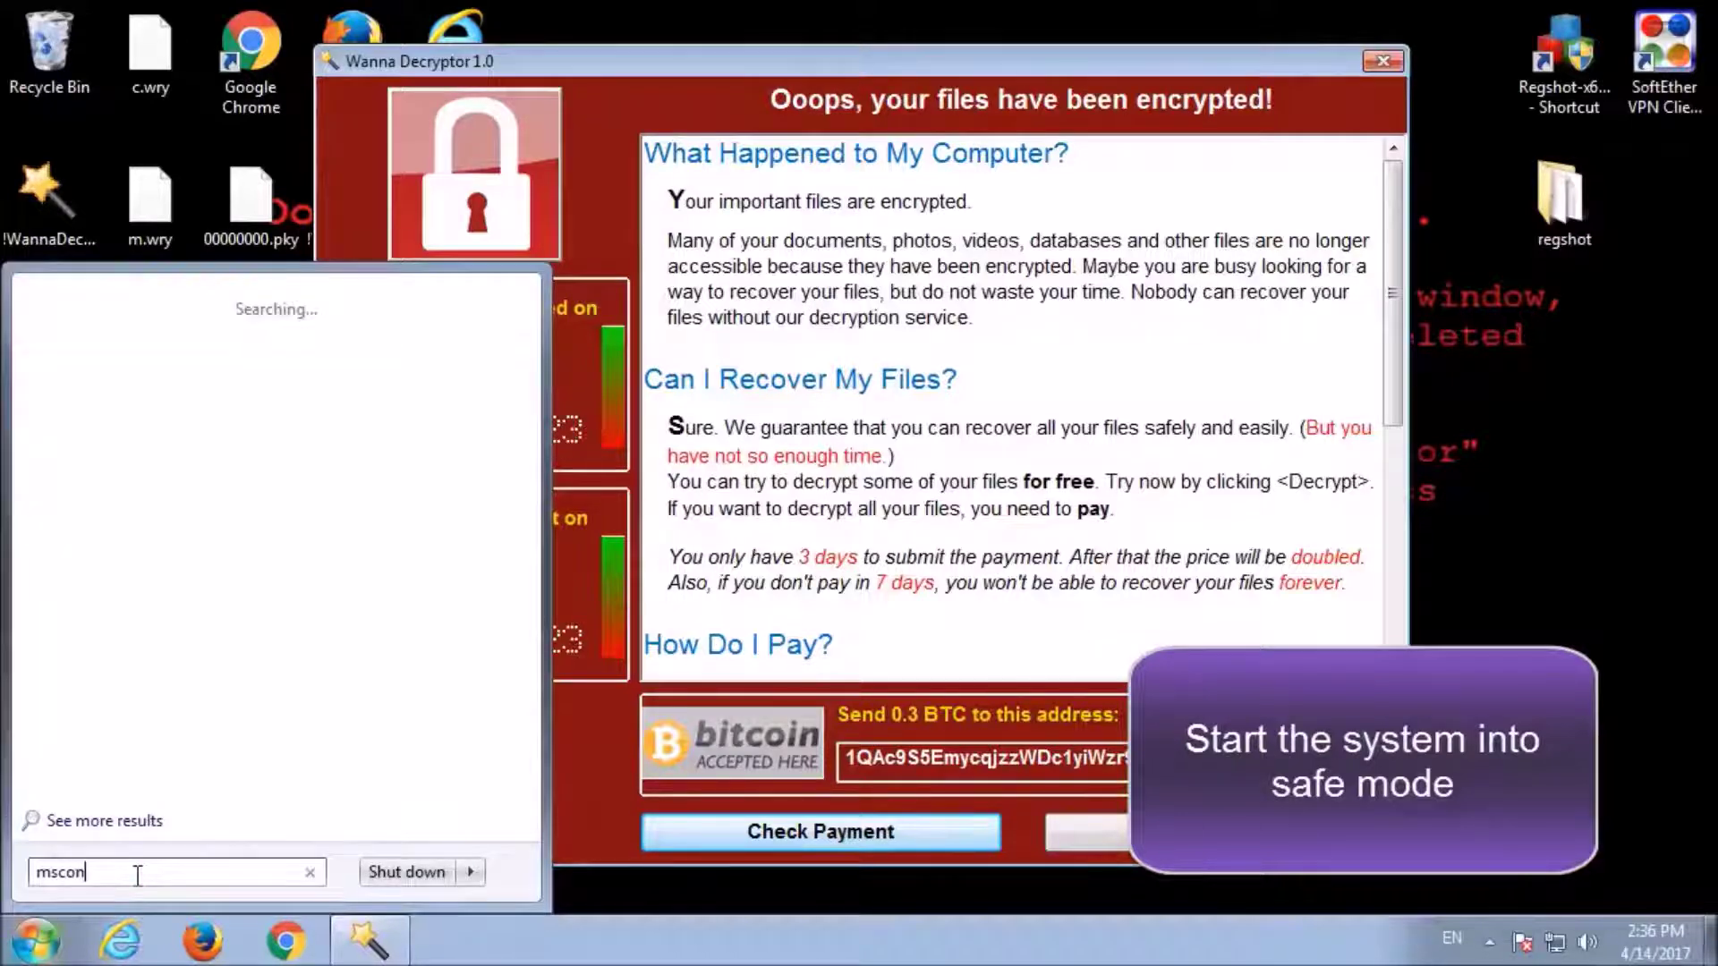
pyautogui.write('fig.exe')
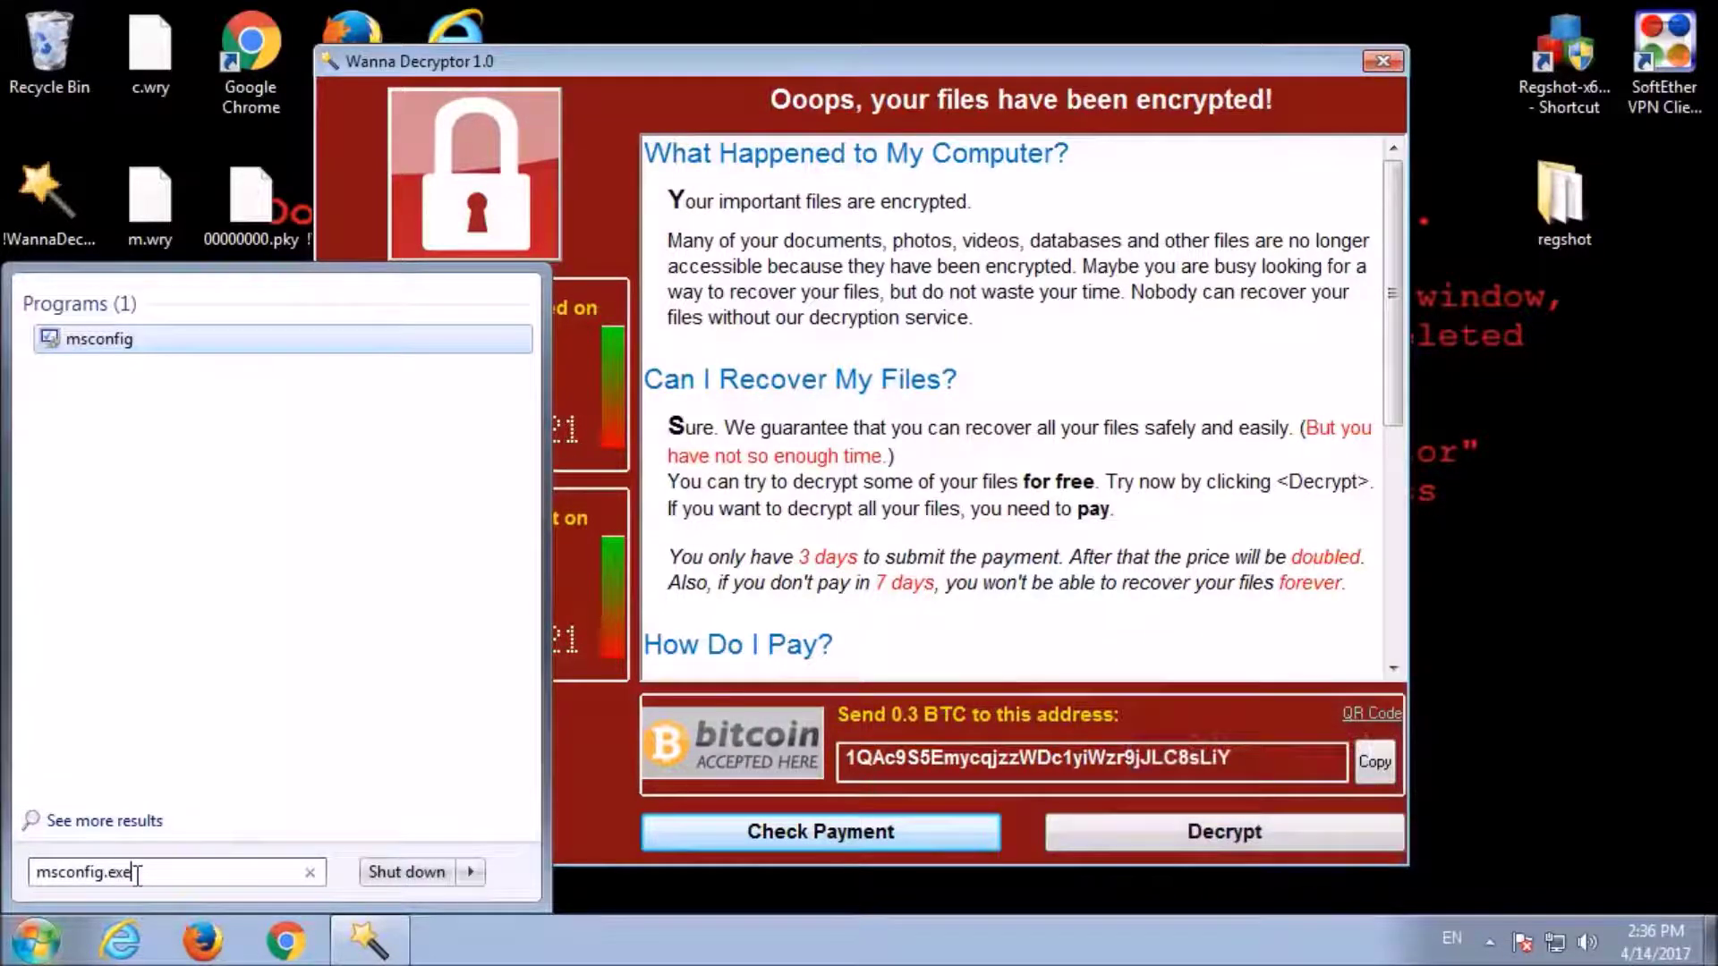
pyautogui.click(183, 344)
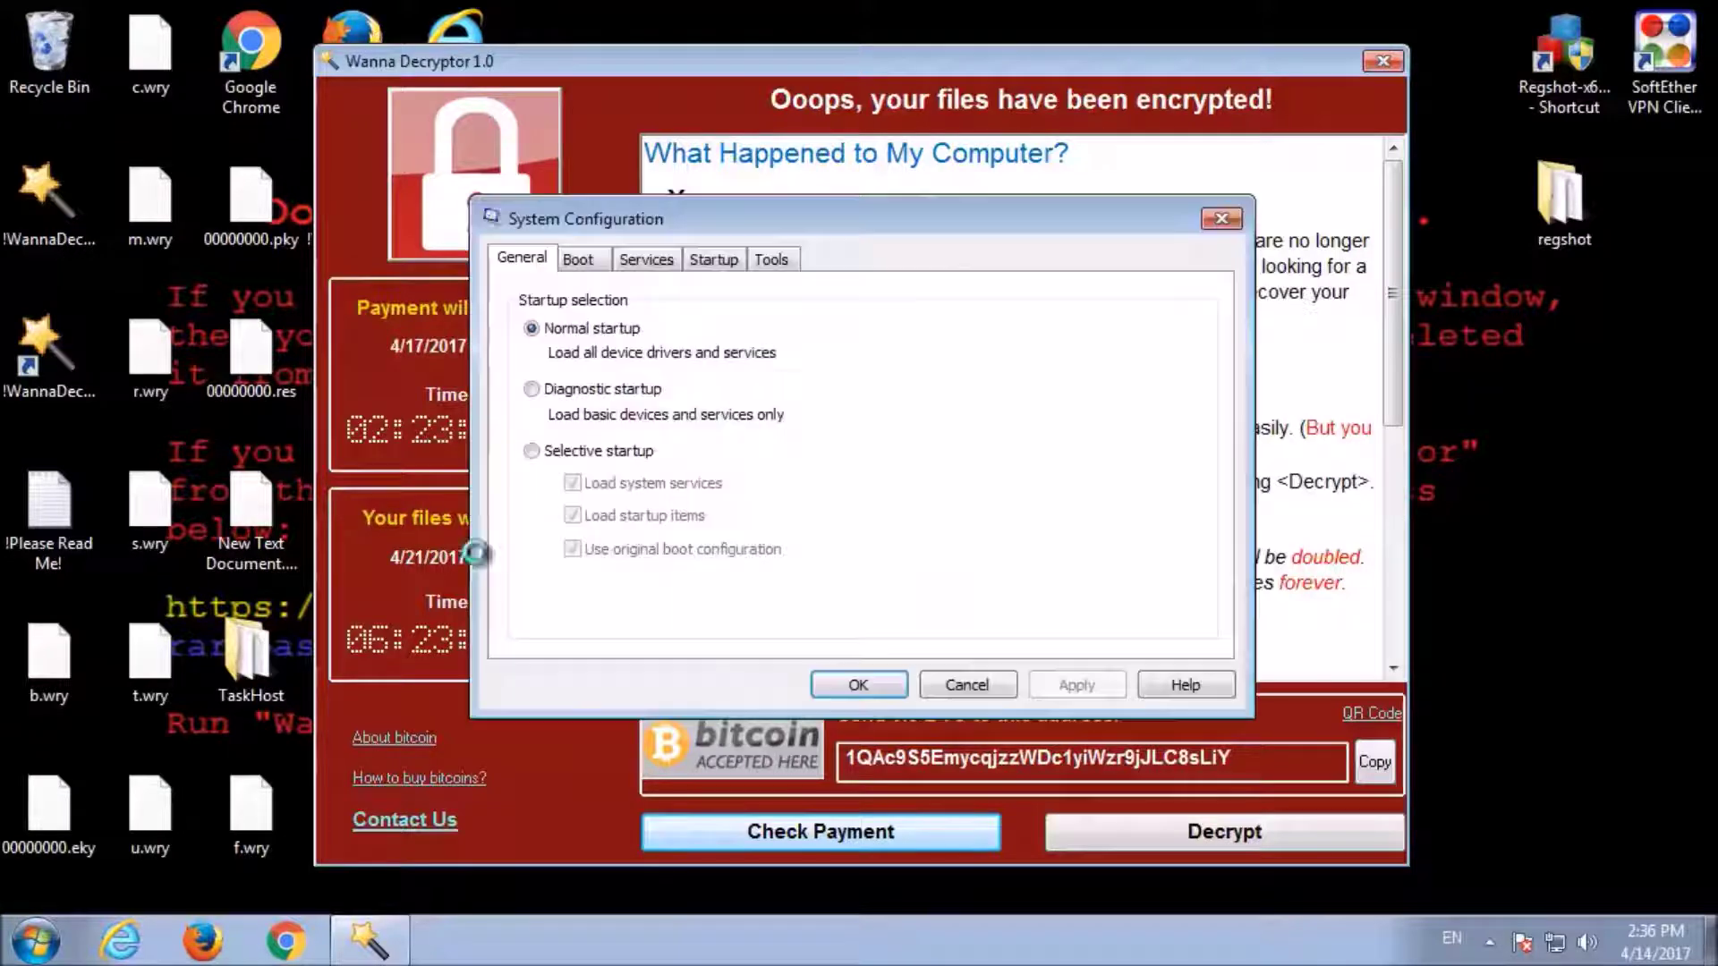
# - Close the Wanna Decryptor window, enable Safe boot with the Minimal option, and restart the computer
pyautogui.click(580, 266)
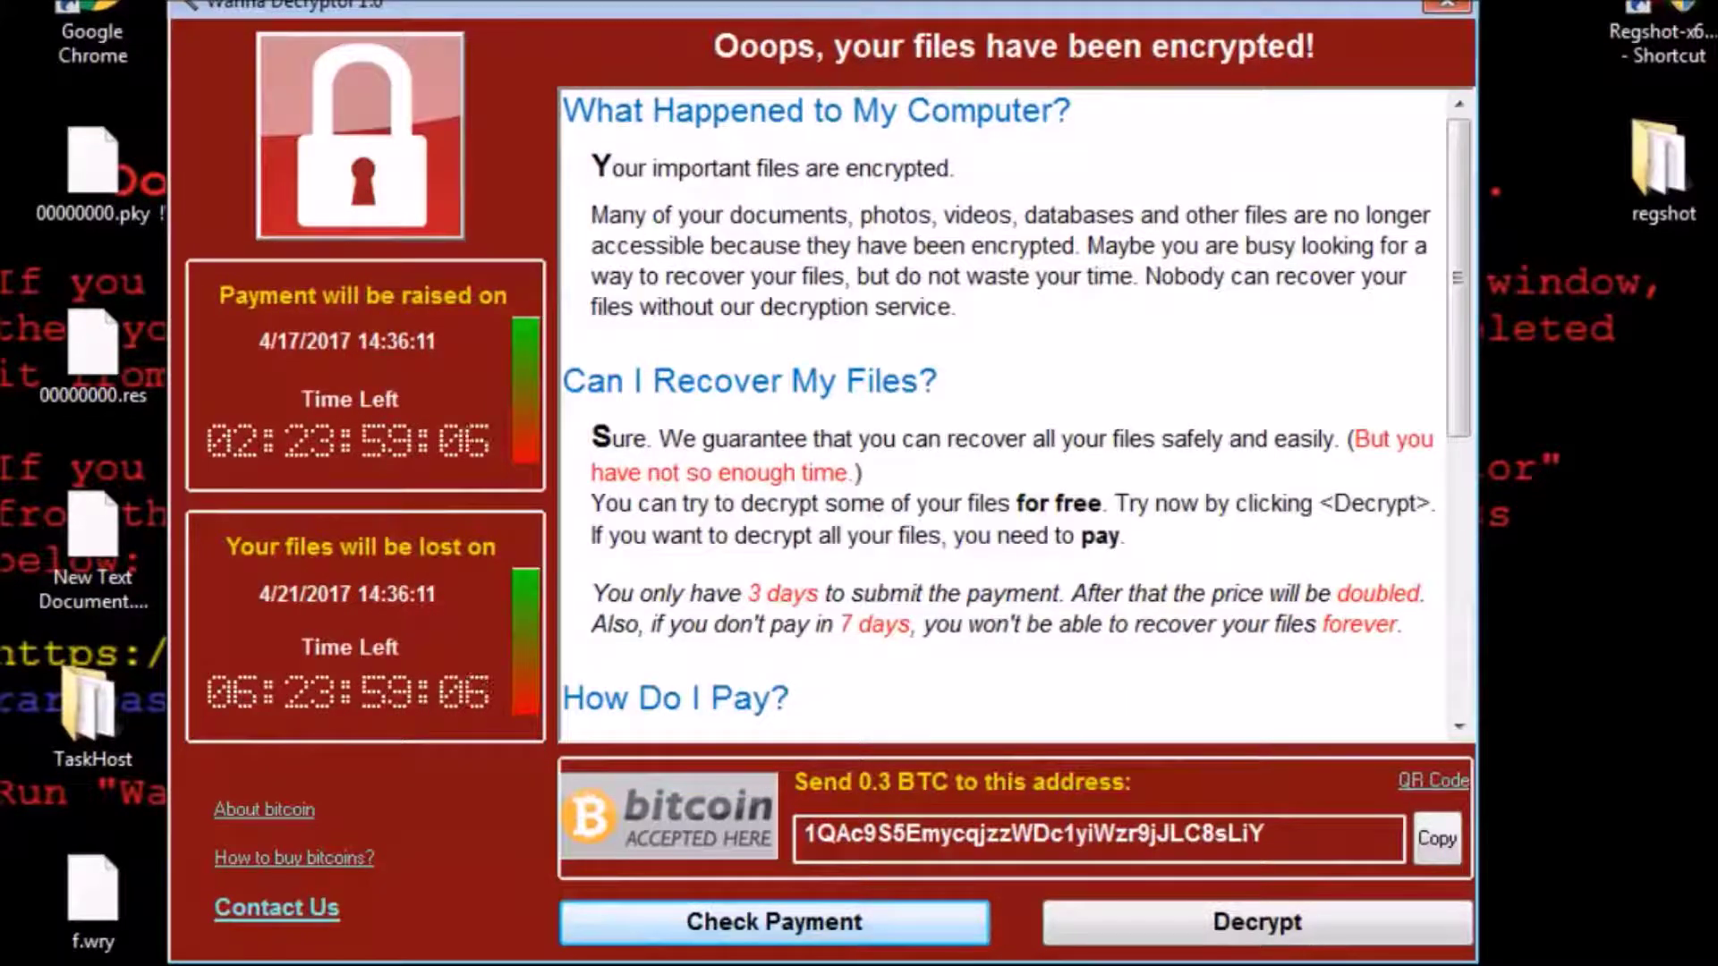
pyautogui.click(1447, 5)
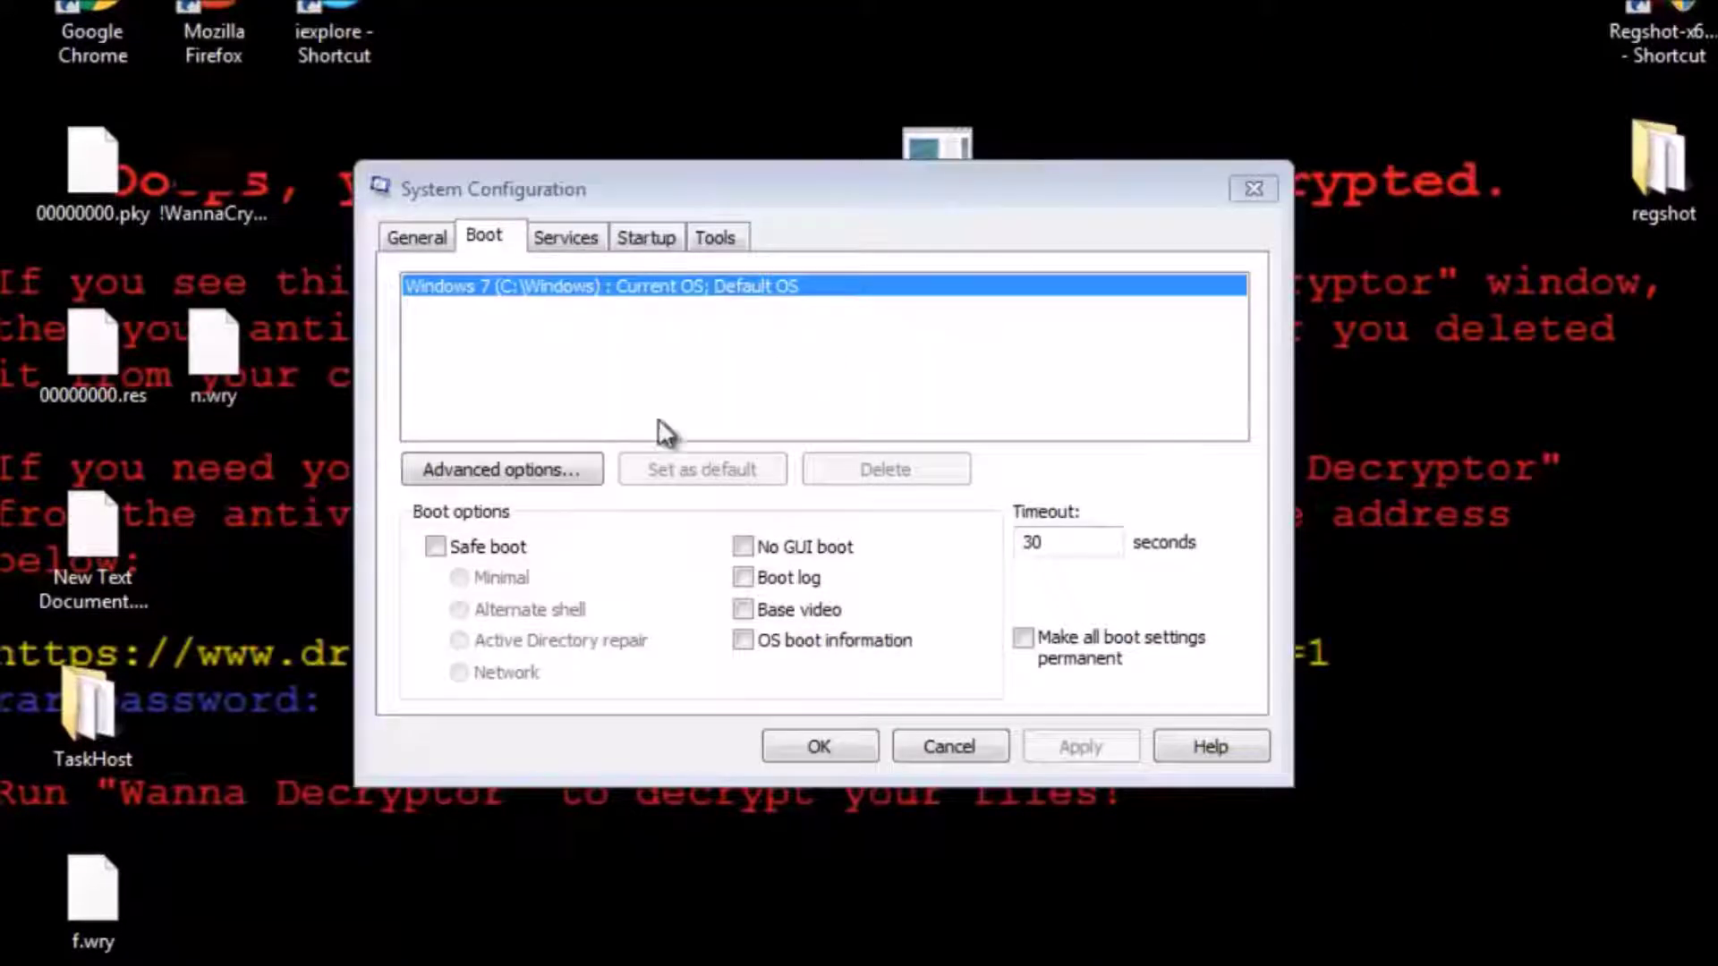
pyautogui.click(439, 546)
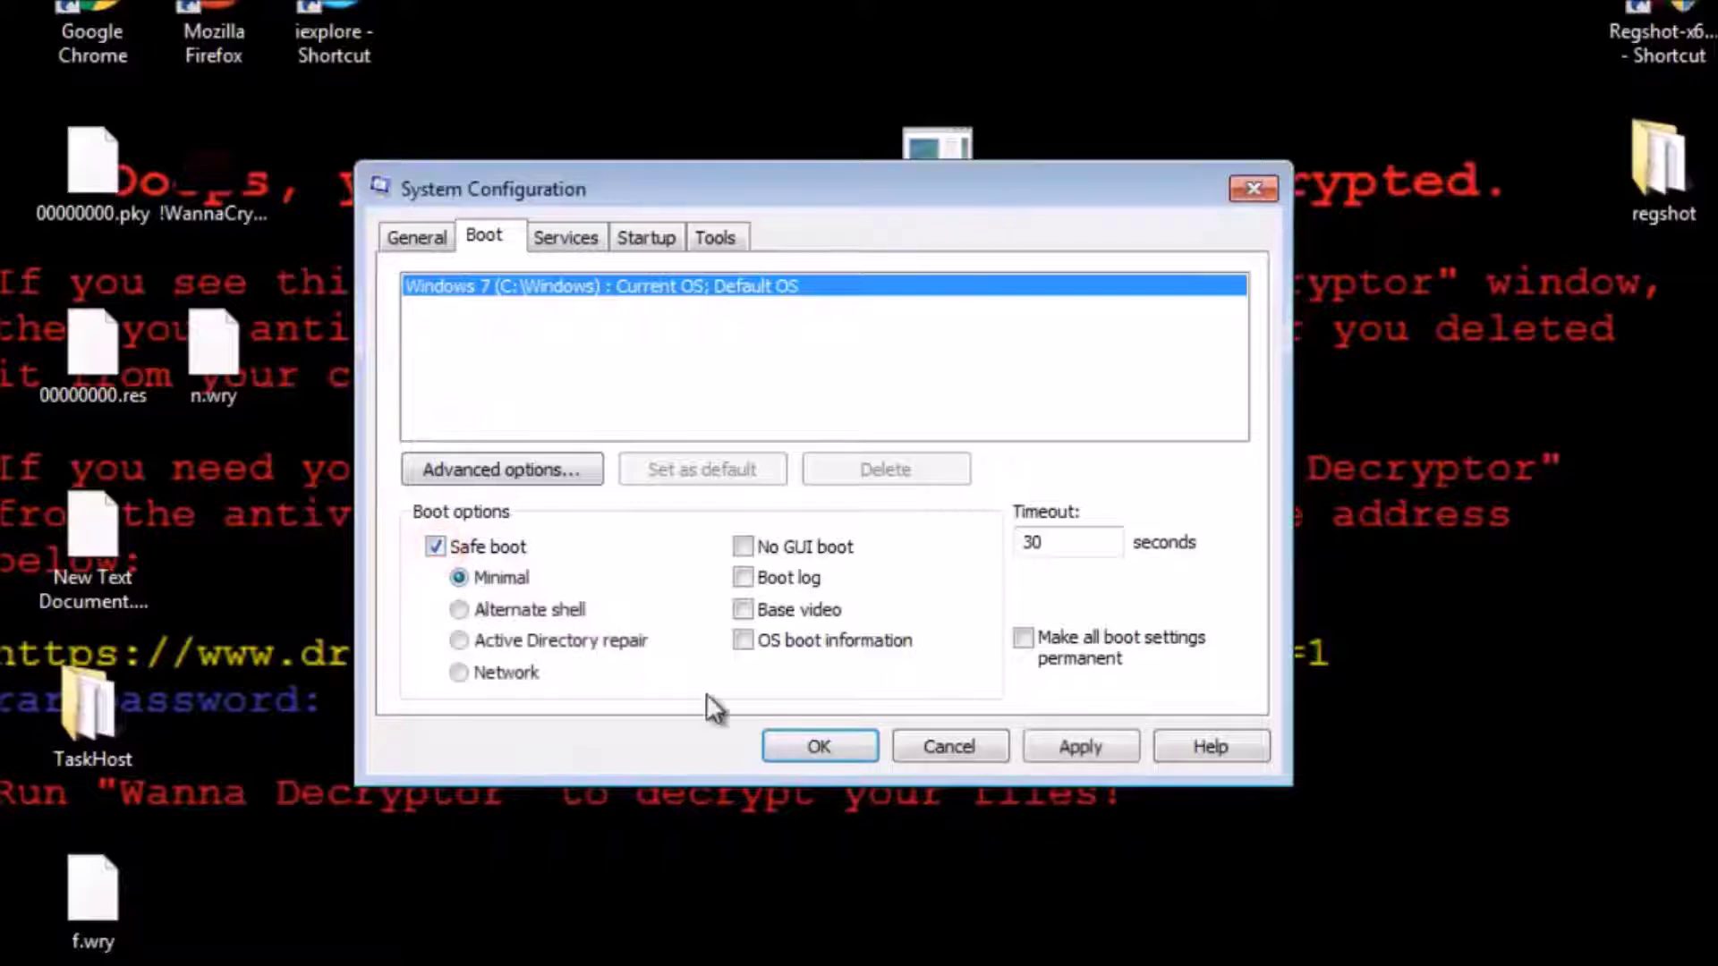
pyautogui.click(817, 746)
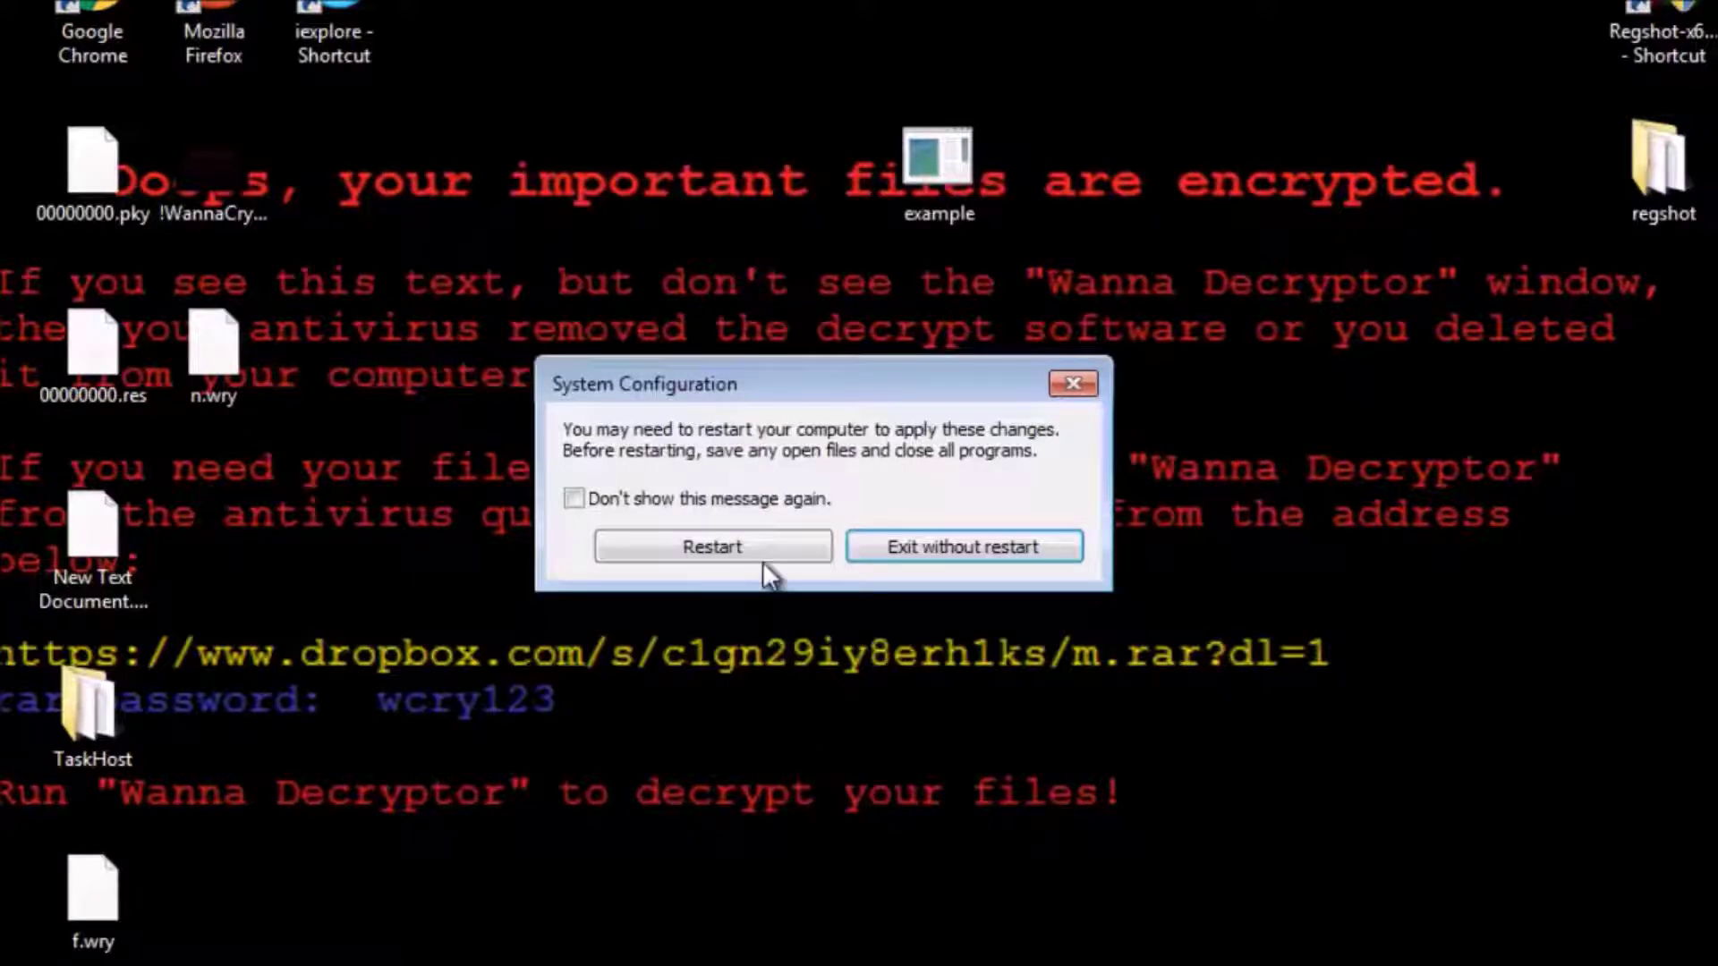
pyautogui.click(762, 551)
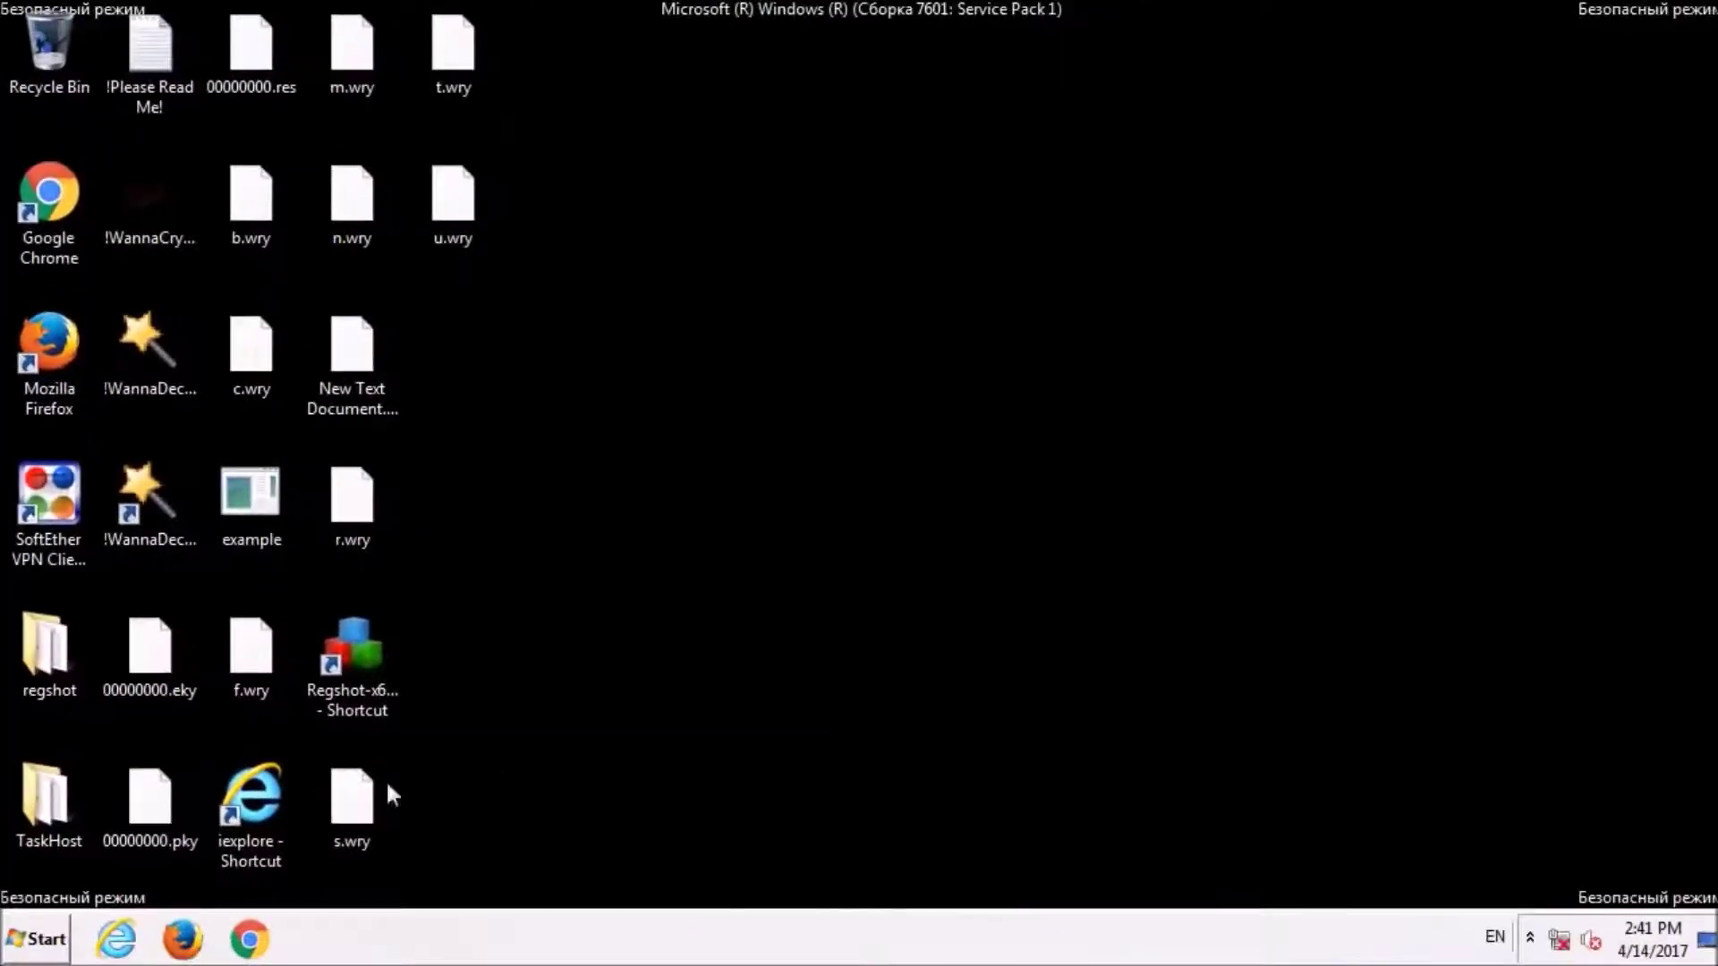
# - Open Folder Options from the Control Panel
pyautogui.click(34, 936)
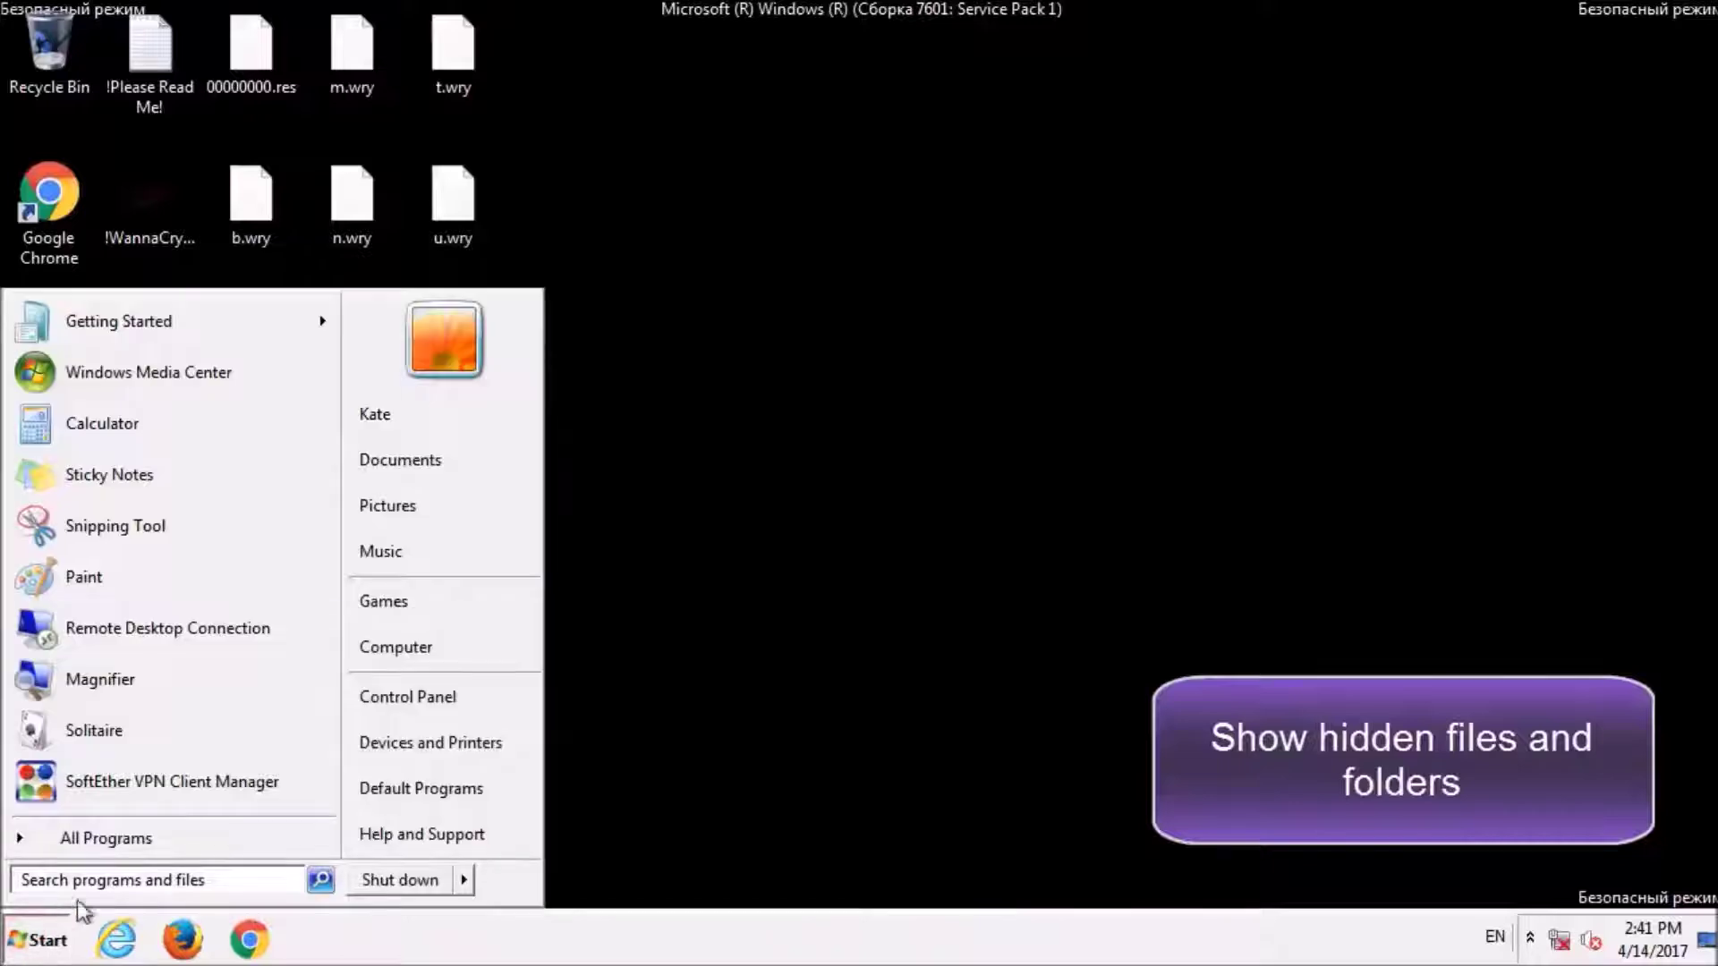
pyautogui.click(532, 697)
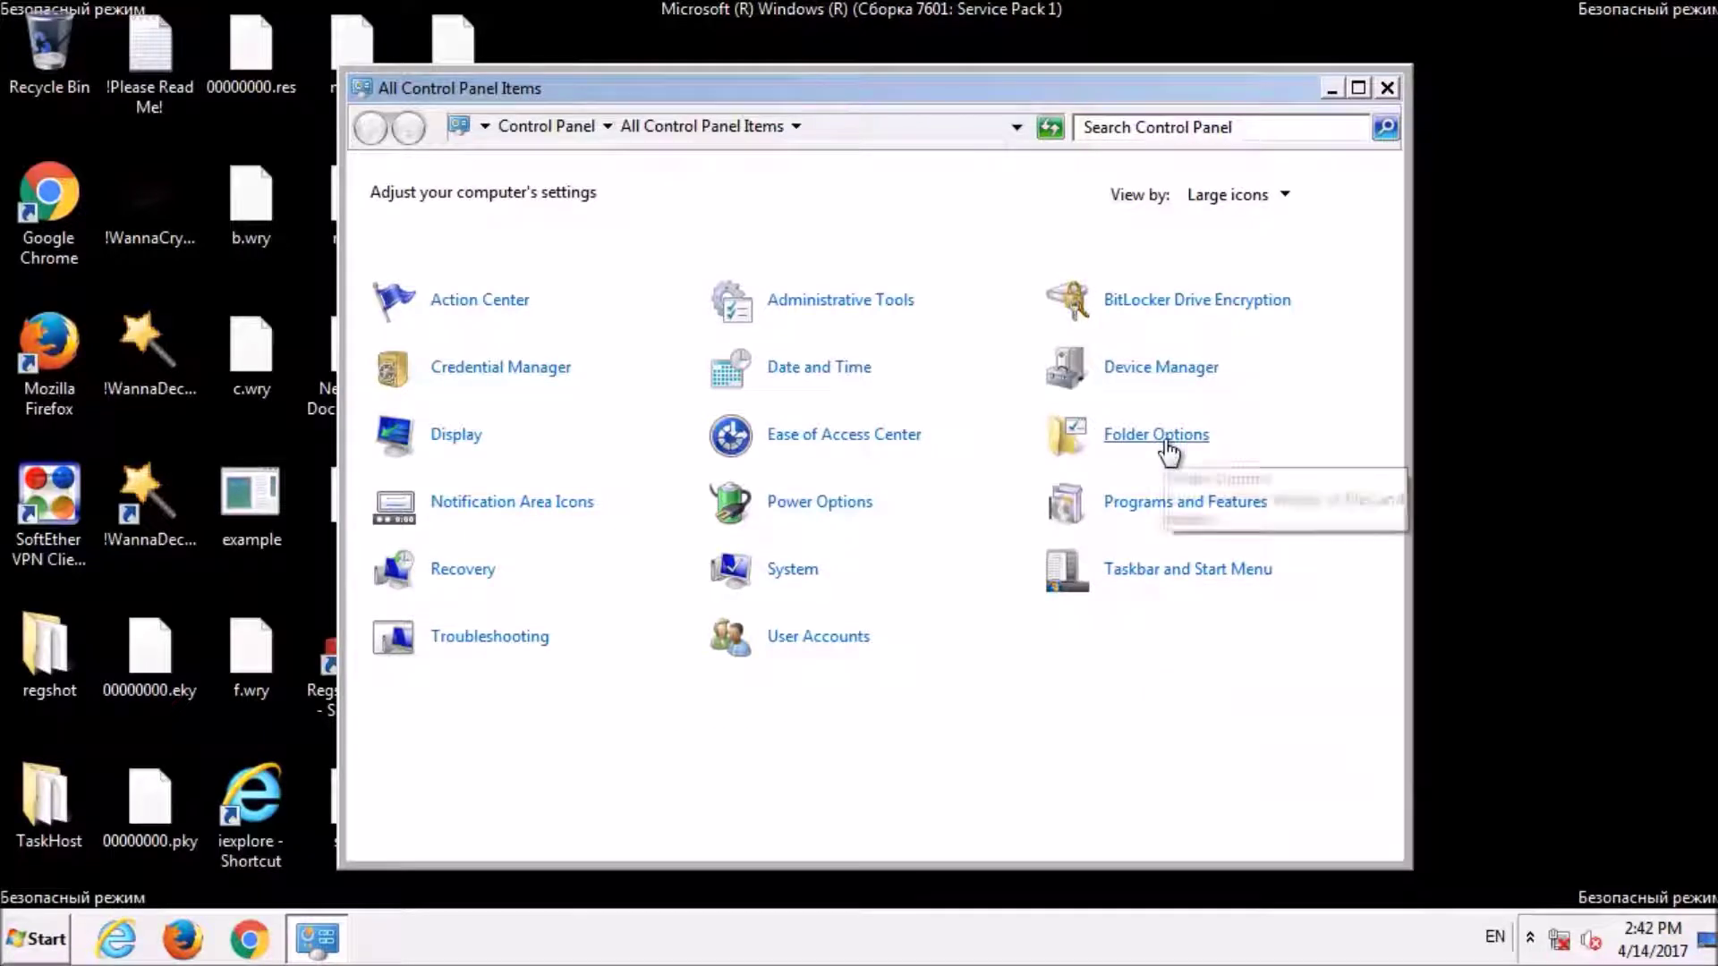
pyautogui.click(1164, 438)
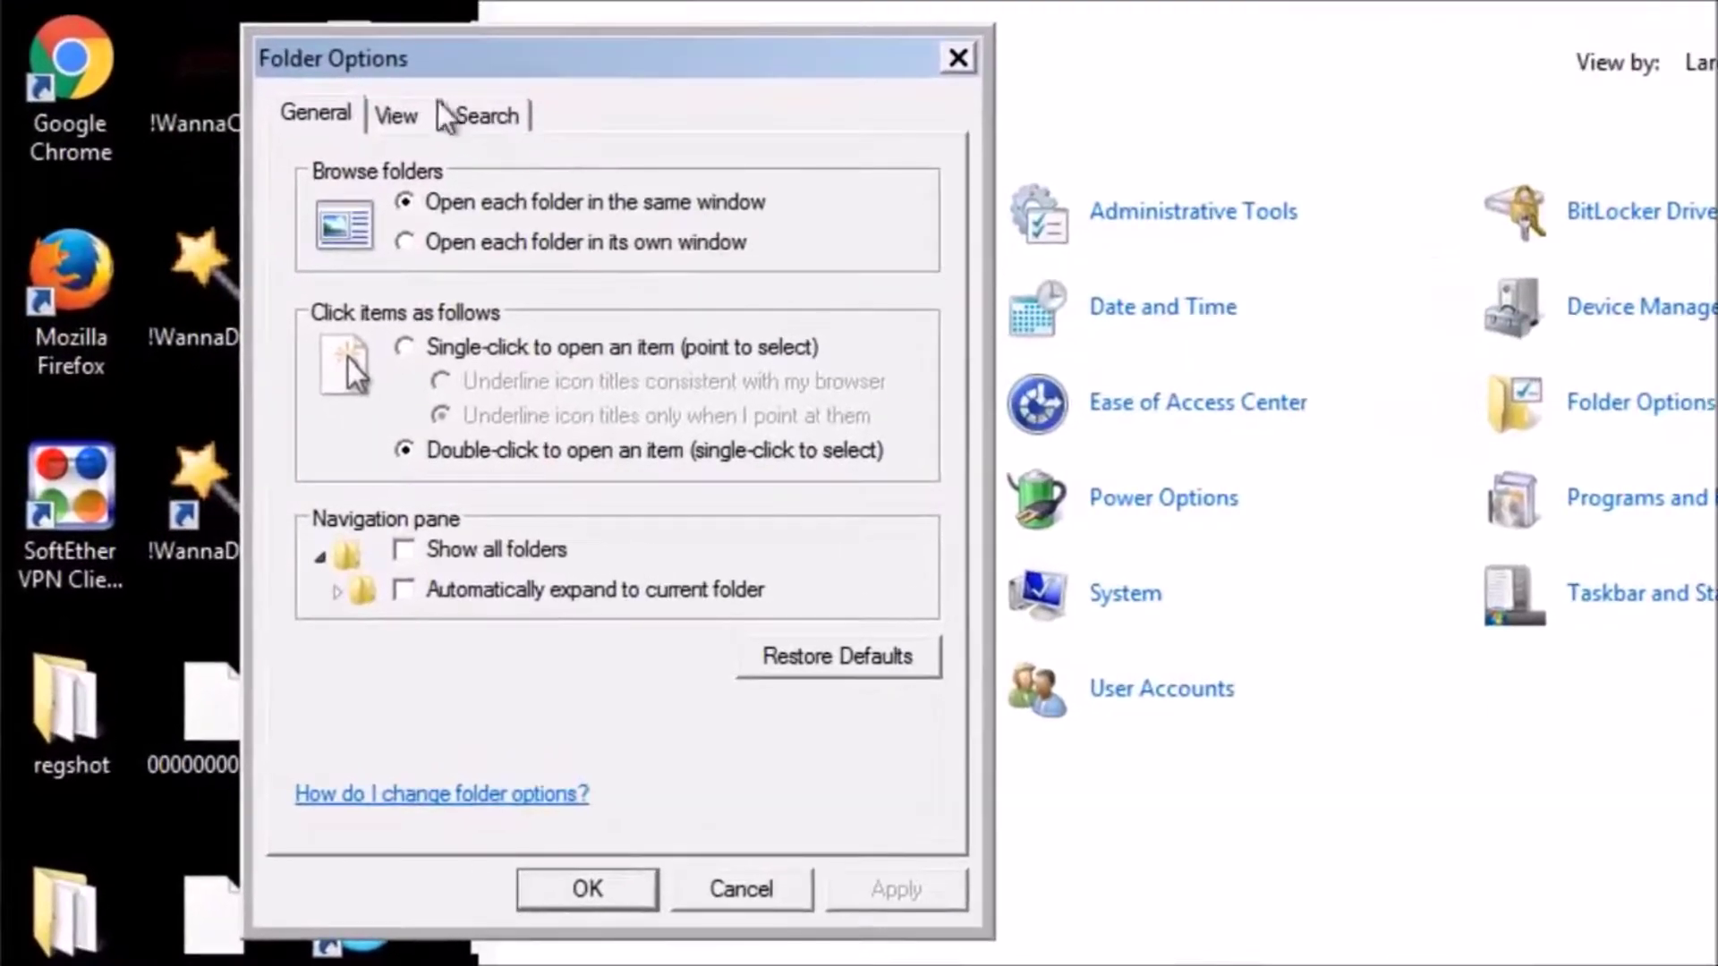
# - Show hidden files, folders and drives, stop hiding empty drives, known extensions and protected system files, apply, and close the Control Panel
pyautogui.click(283, 232)
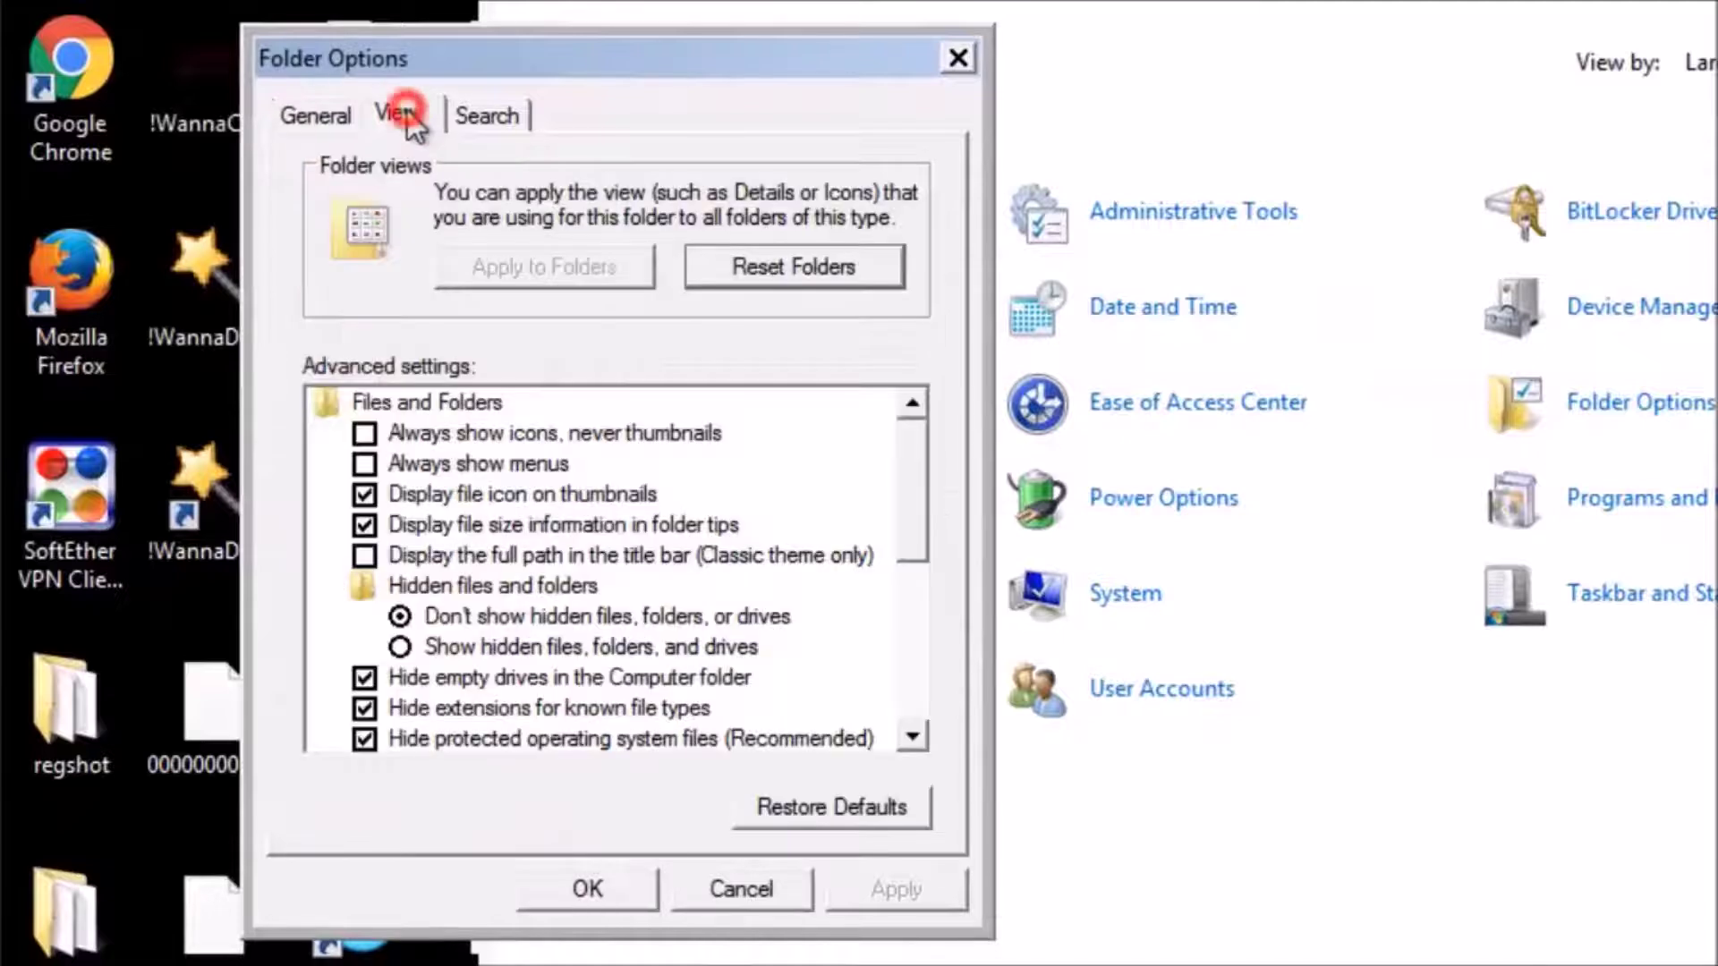
pyautogui.click(458, 648)
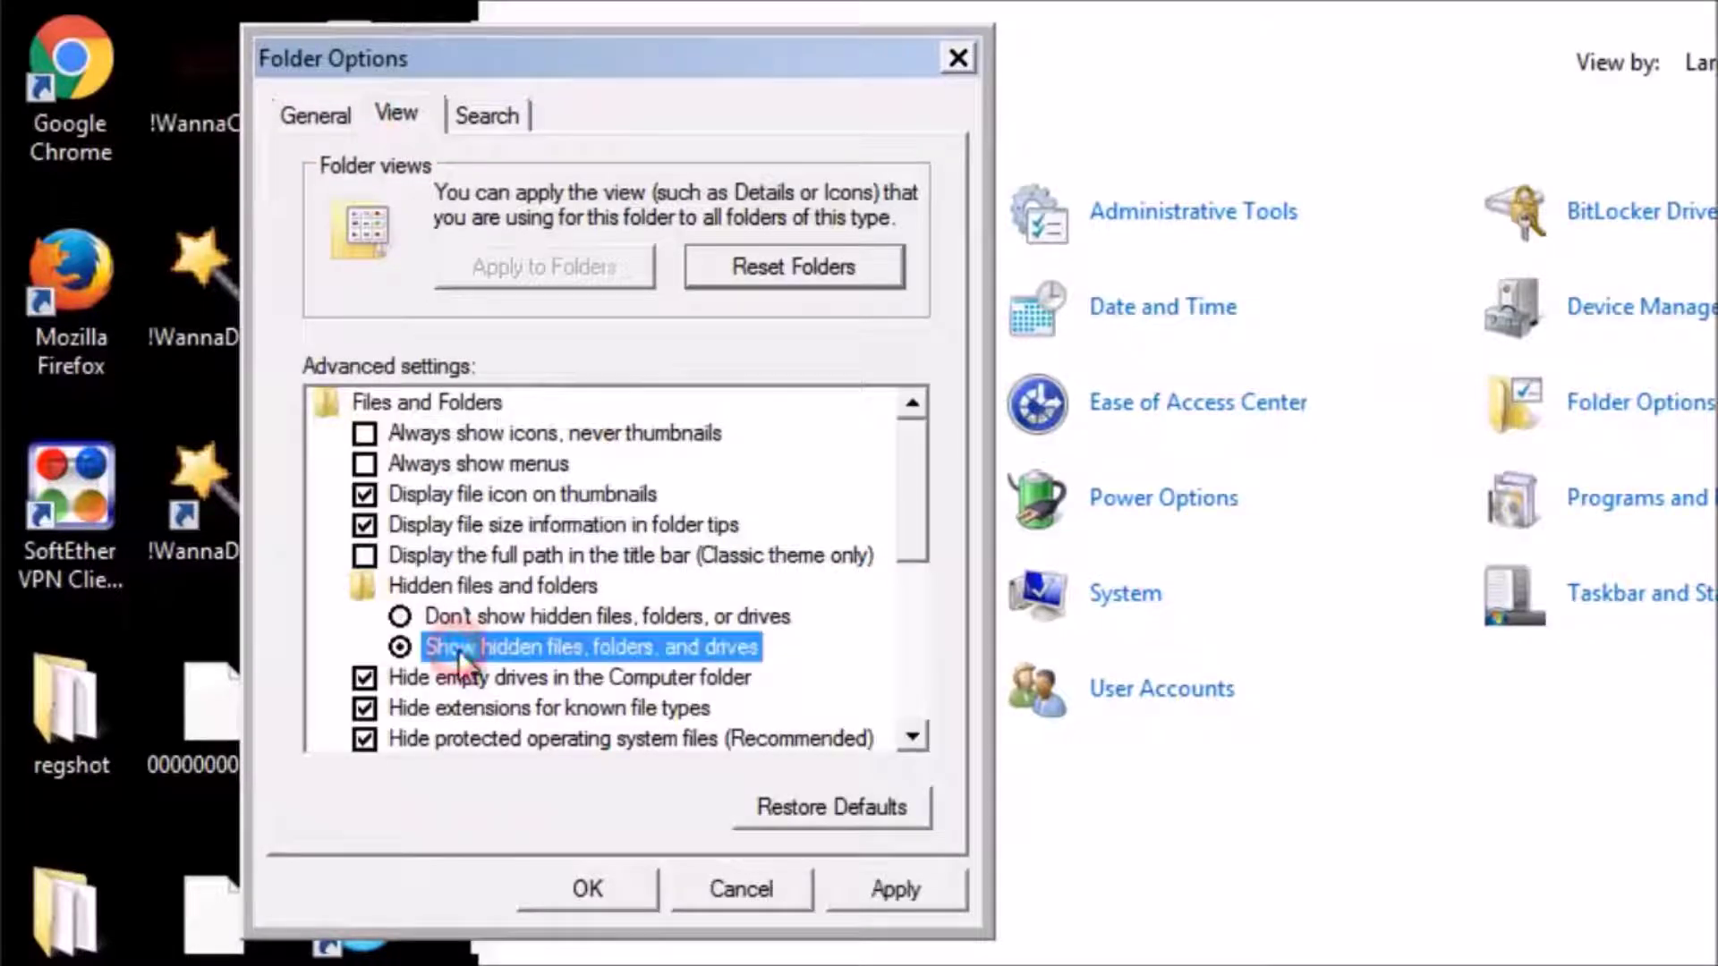
pyautogui.click(364, 677)
pyautogui.click(364, 708)
pyautogui.click(364, 739)
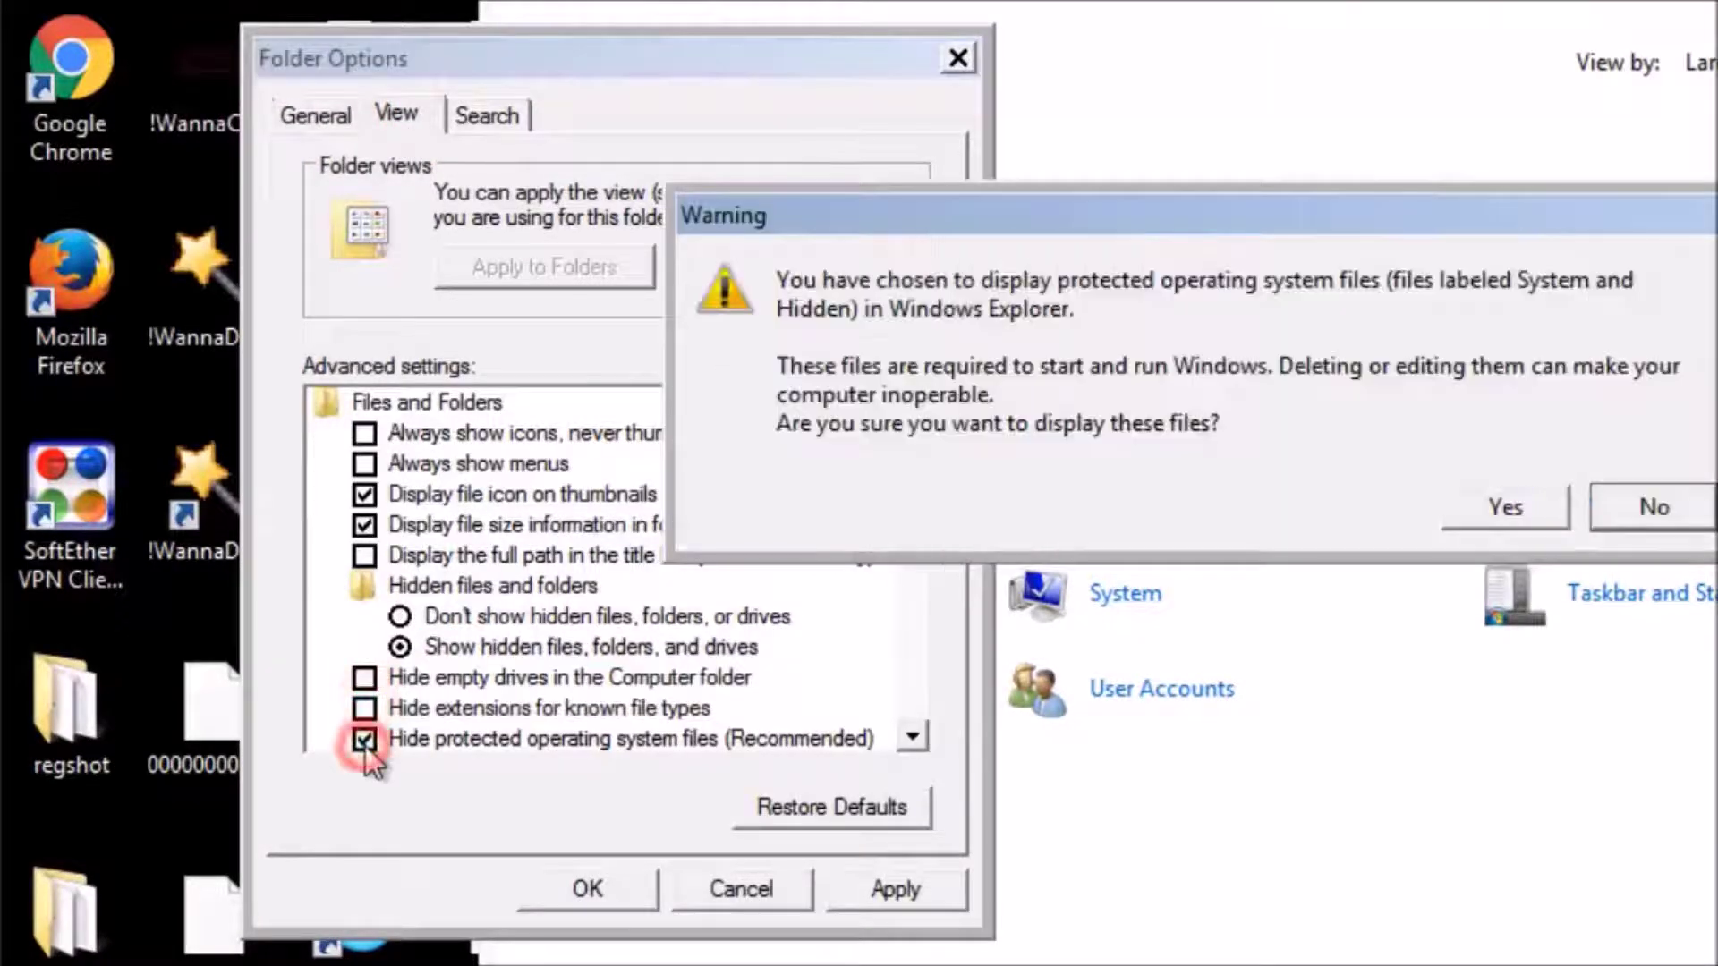
pyautogui.click(1506, 506)
pyautogui.scroll(-1, 627, 636)
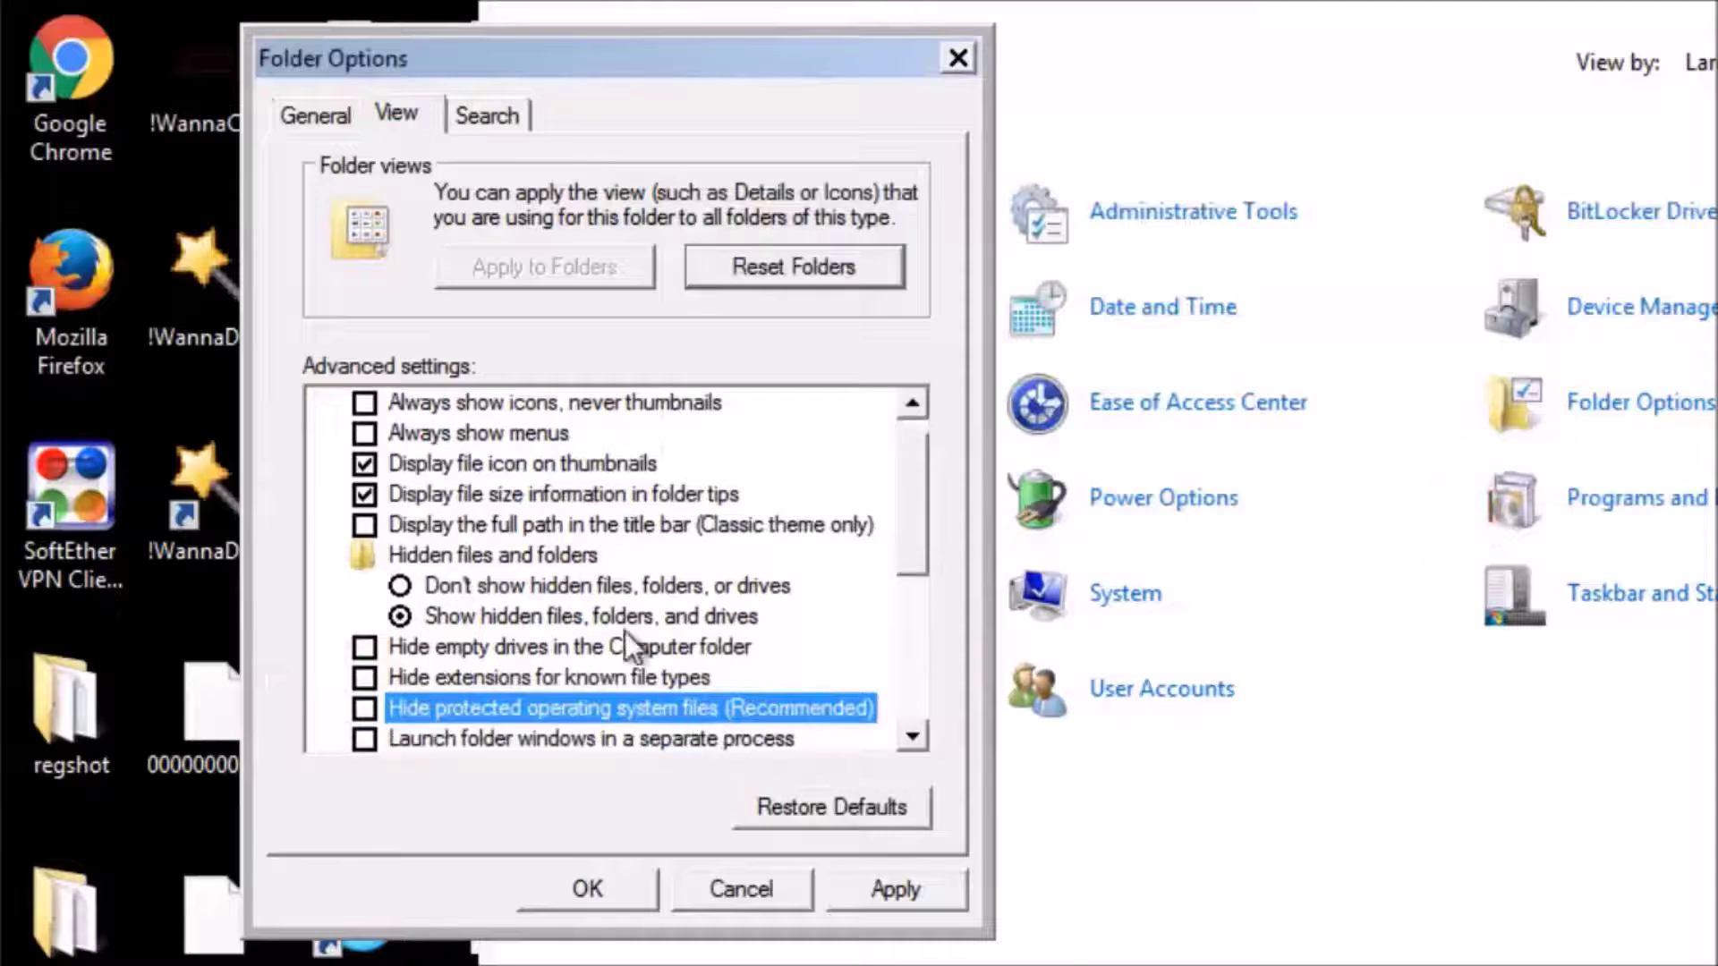
pyautogui.click(867, 889)
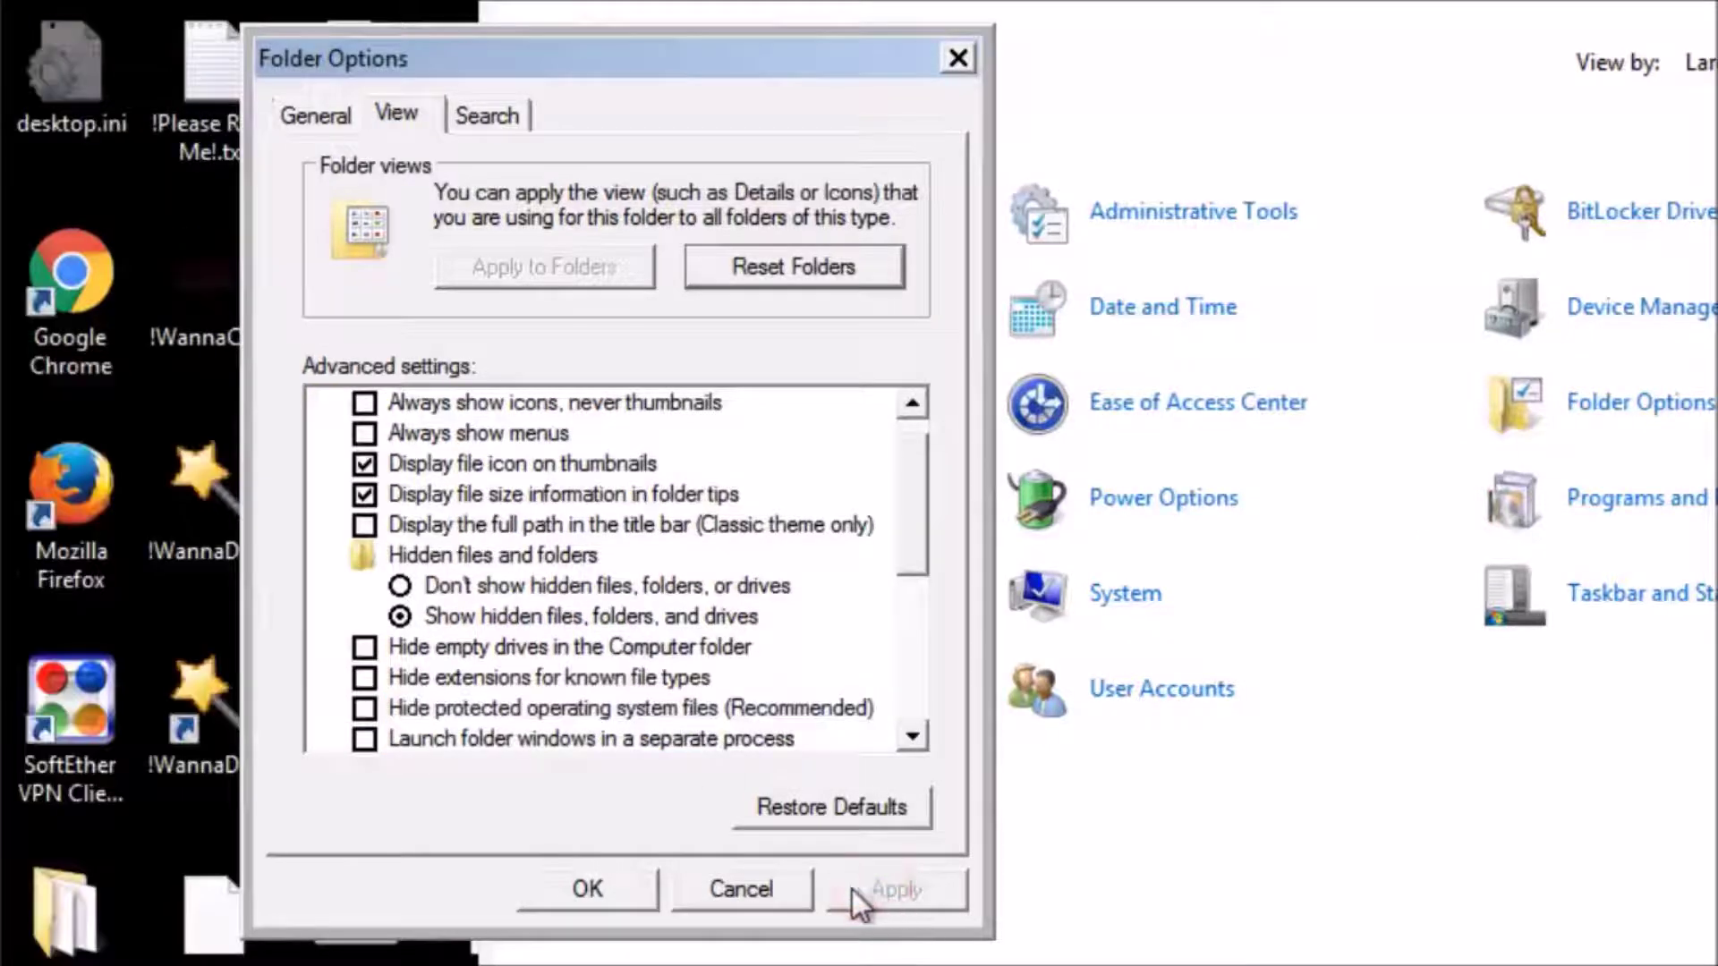
pyautogui.click(605, 890)
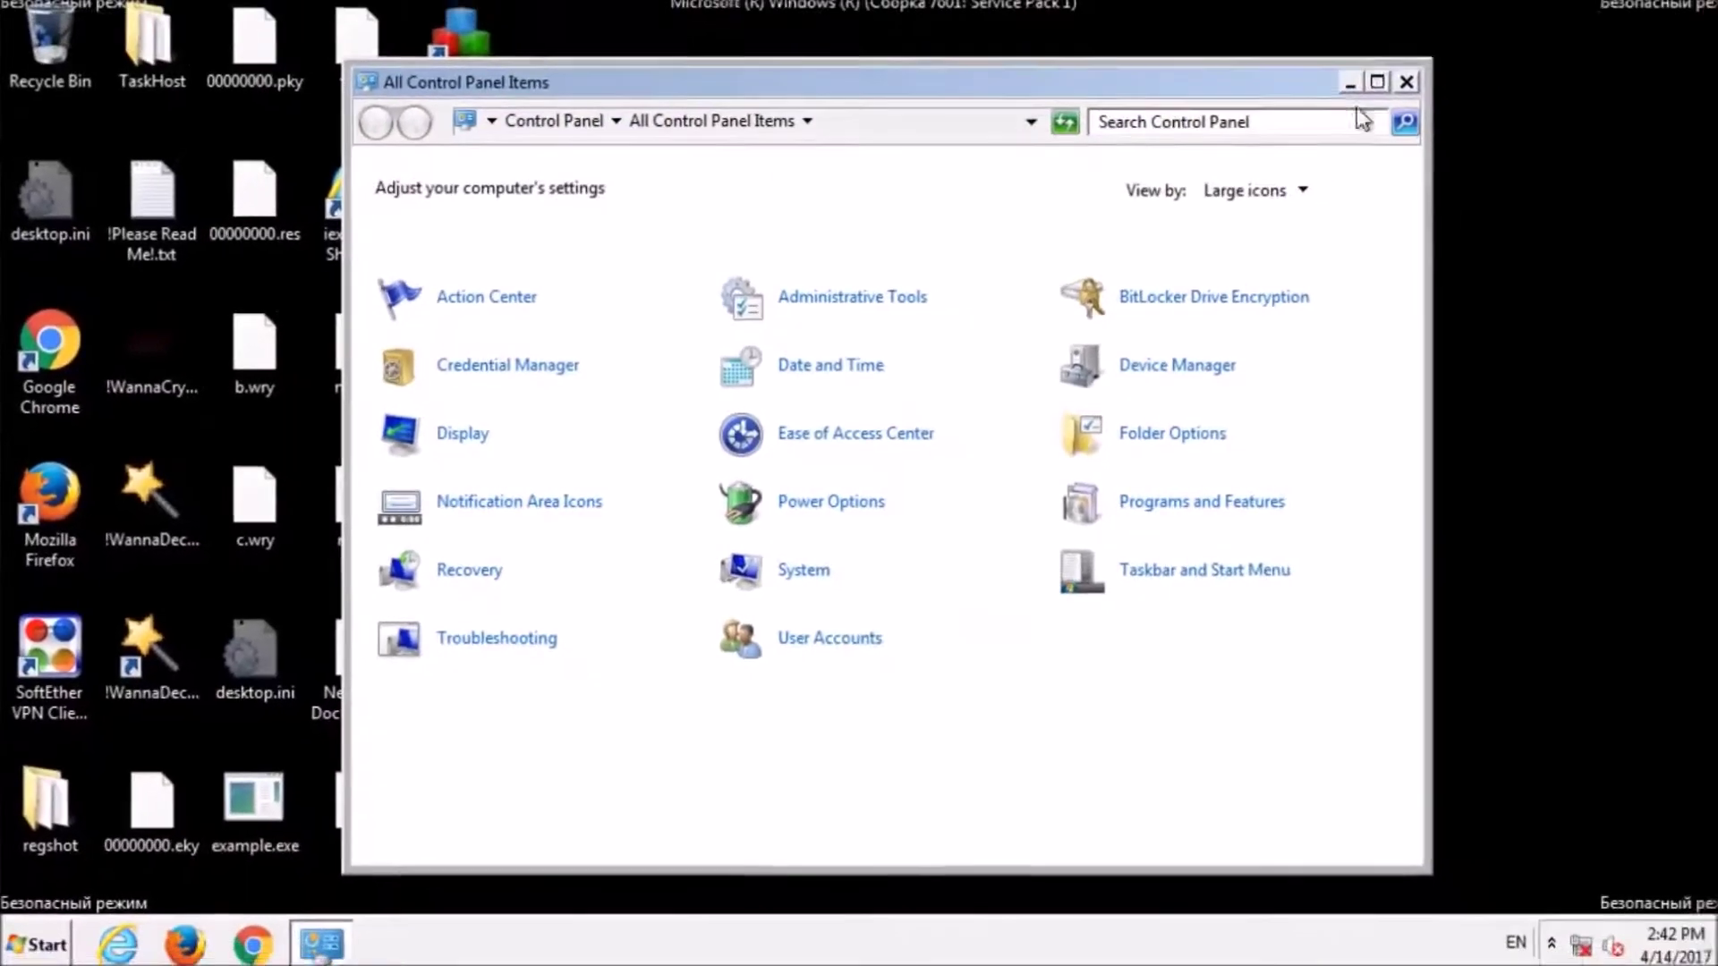
pyautogui.click(1406, 81)
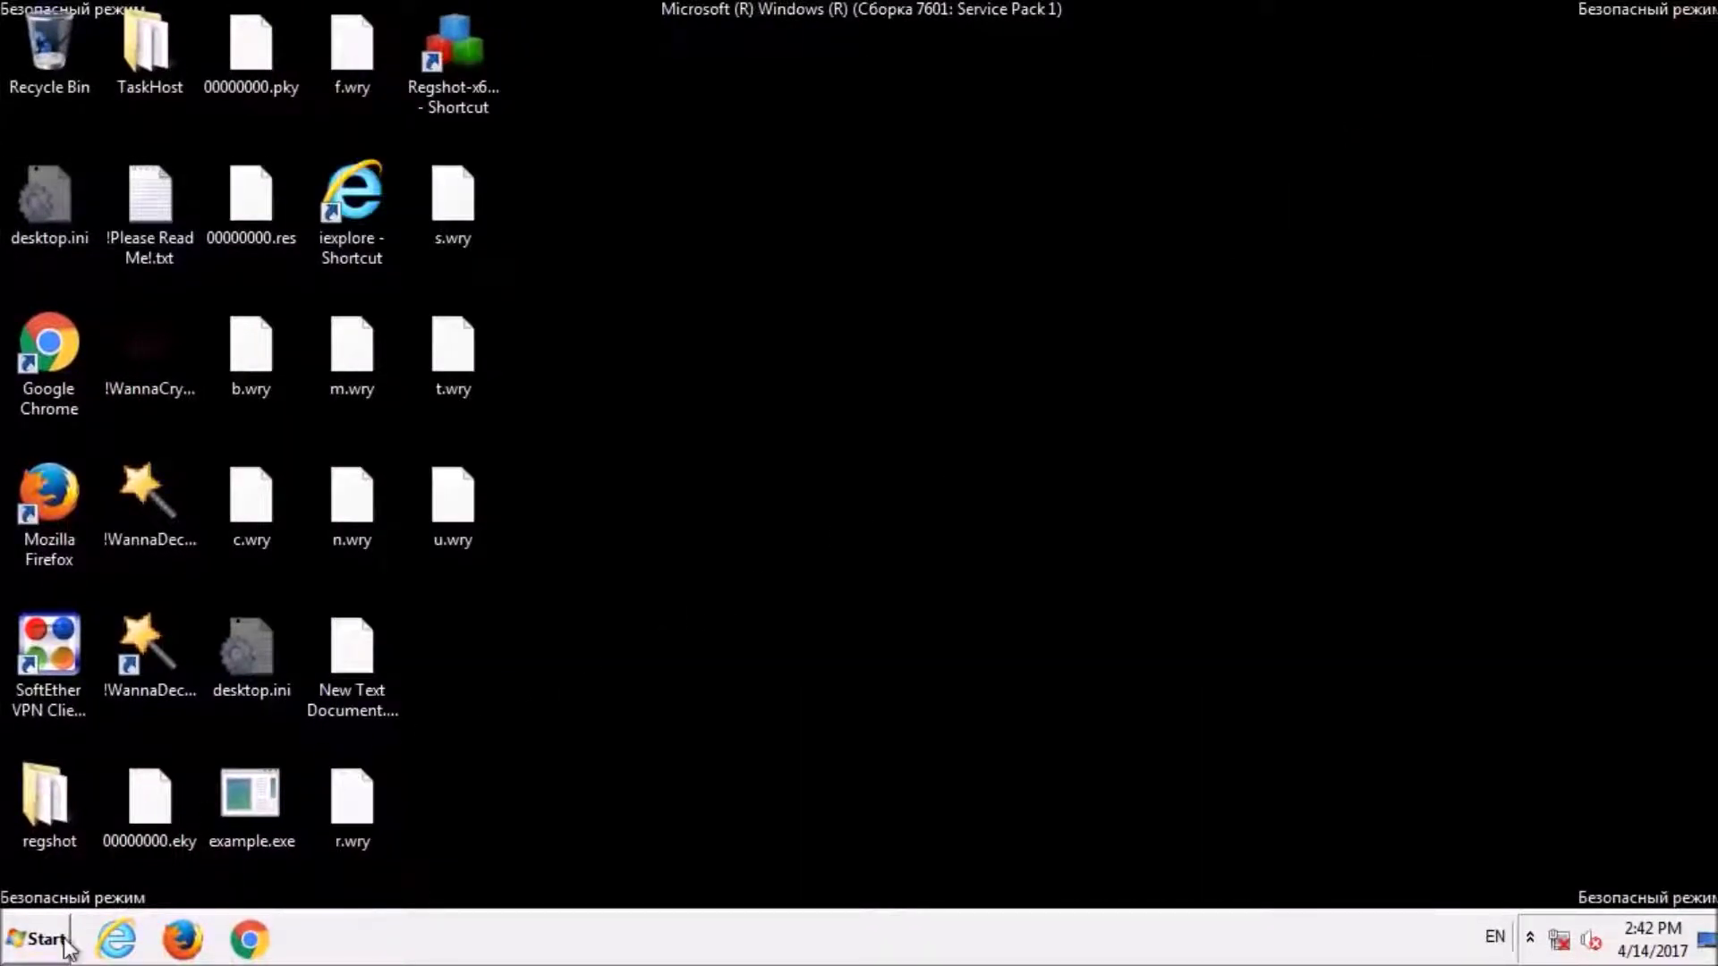
# - Reopen System Configuration by searching for msconfig.exe
pyautogui.click(36, 940)
pyautogui.click(107, 882)
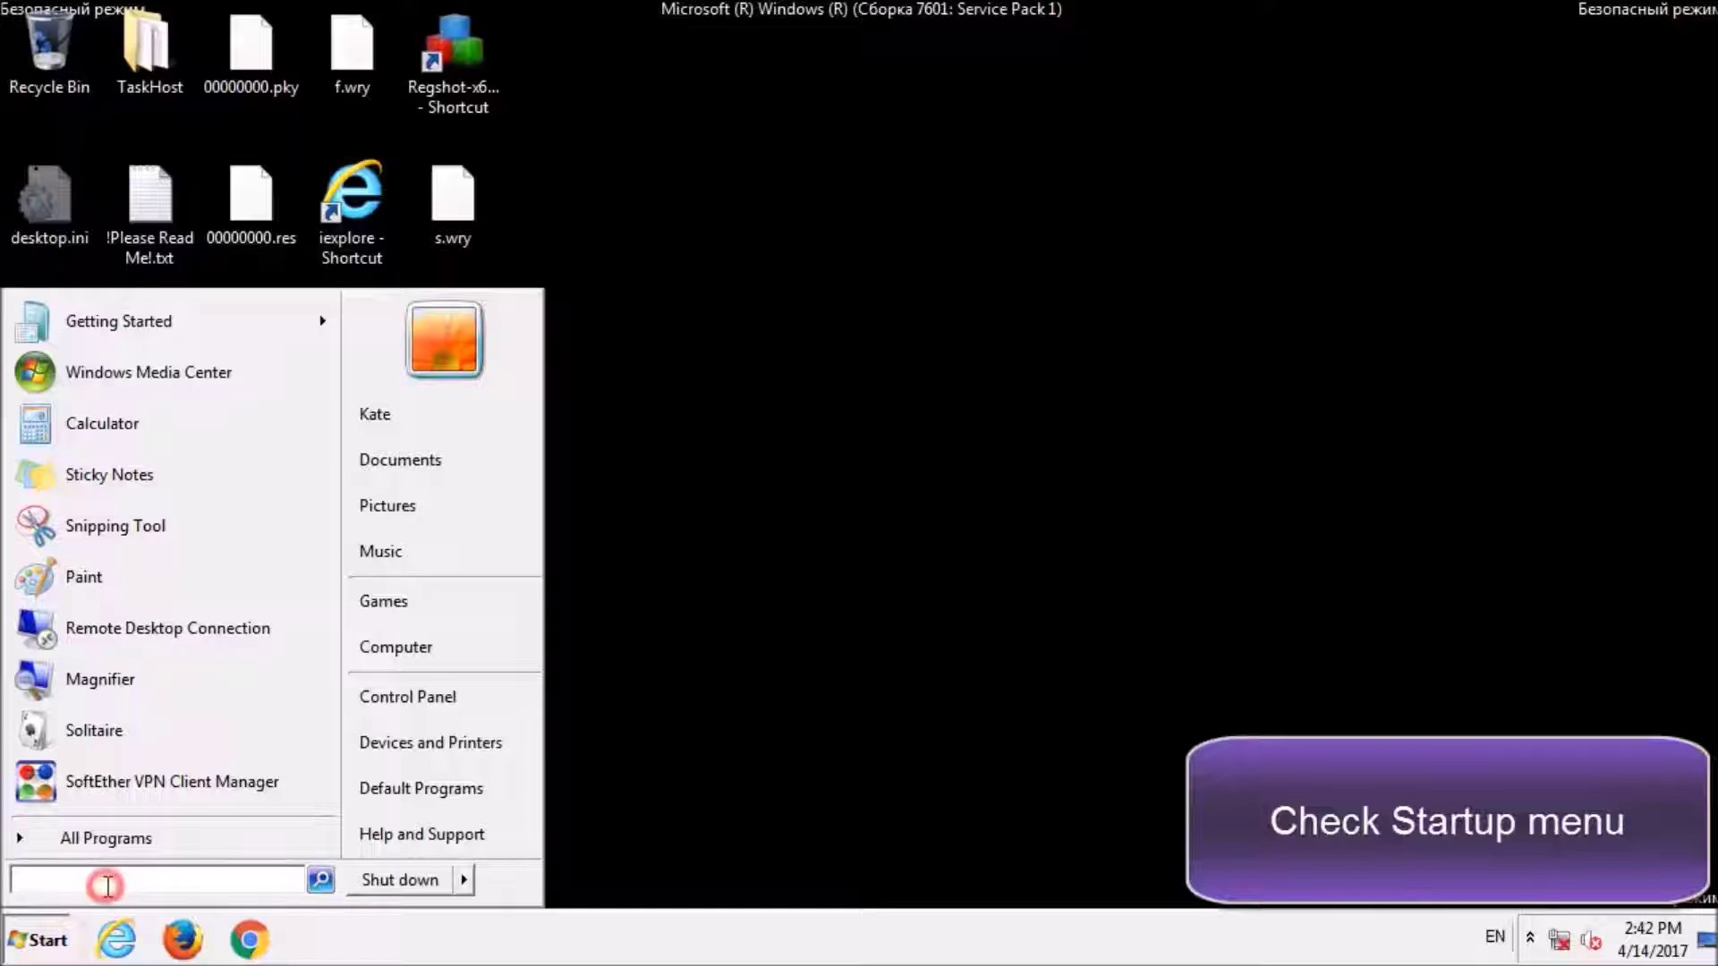
pyautogui.write('msc')
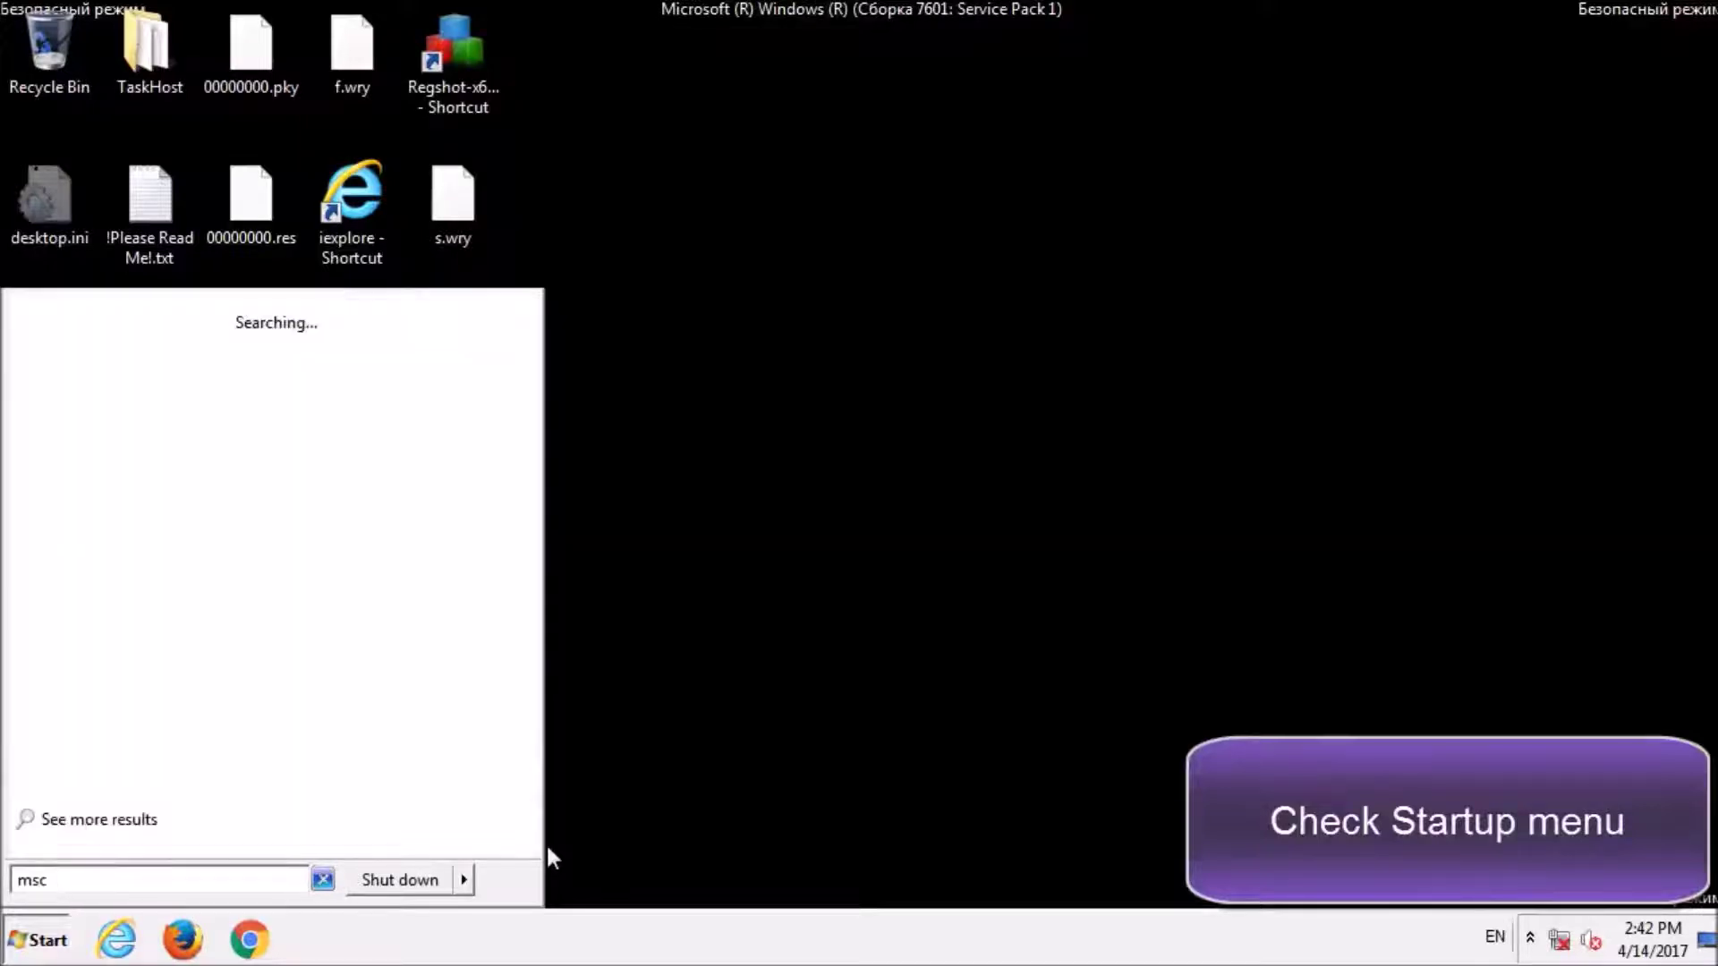
pyautogui.write('onfig.exe')
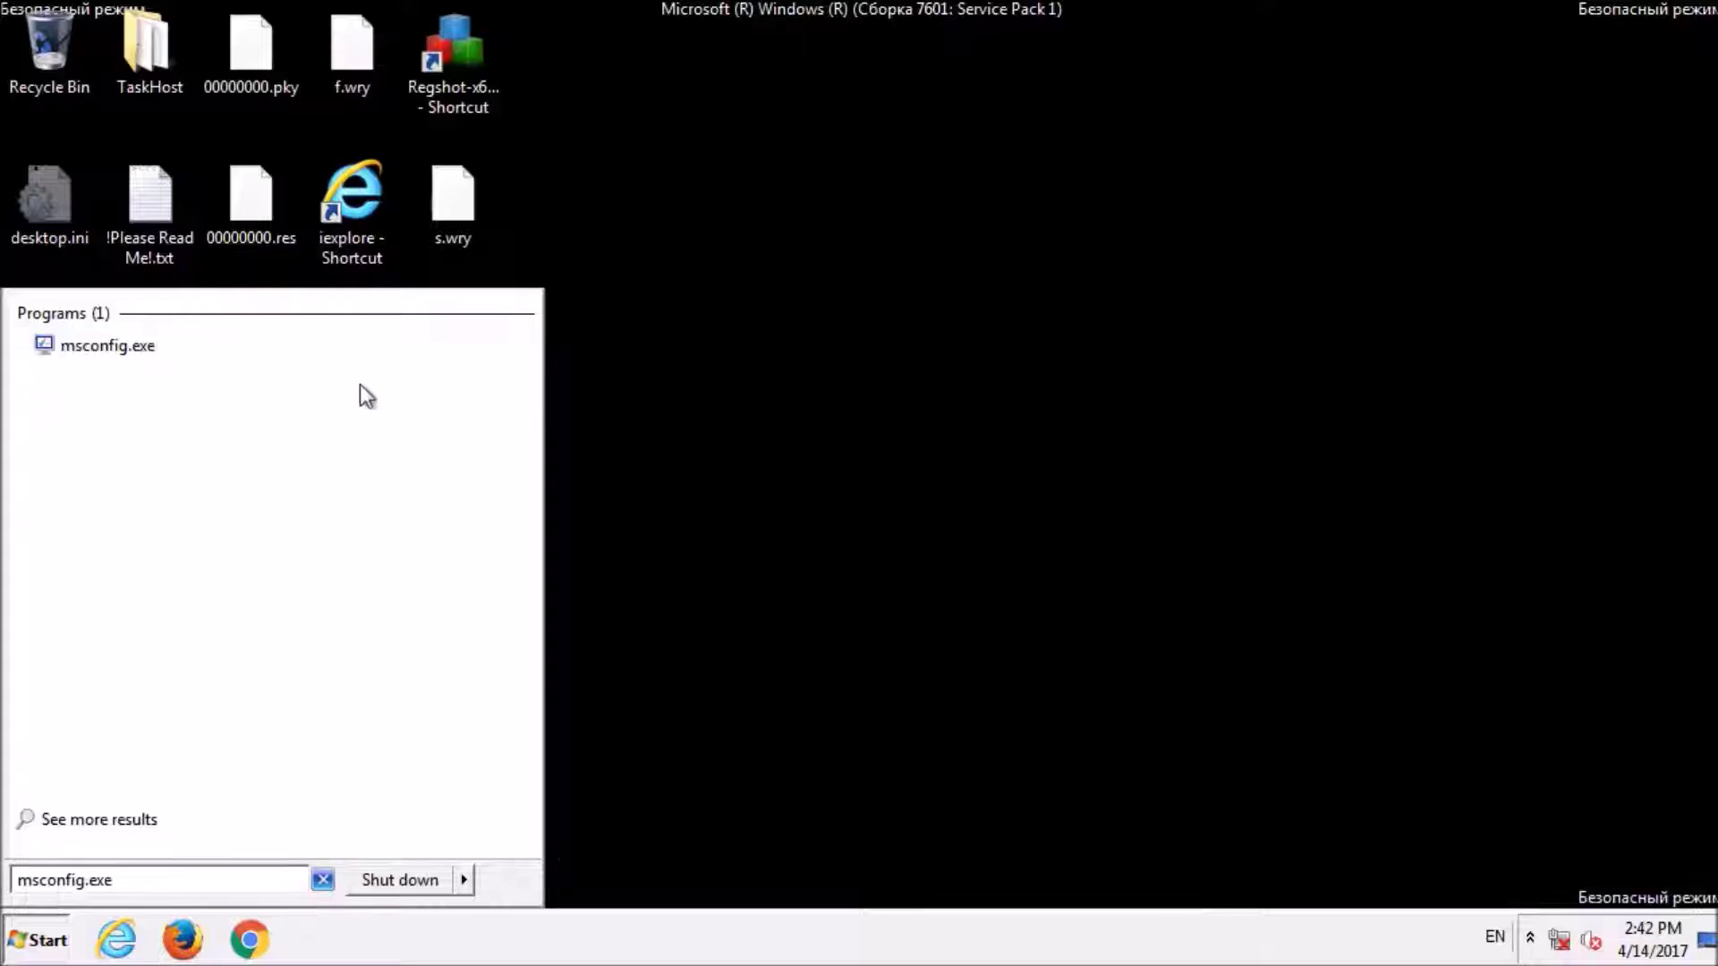
pyautogui.click(352, 347)
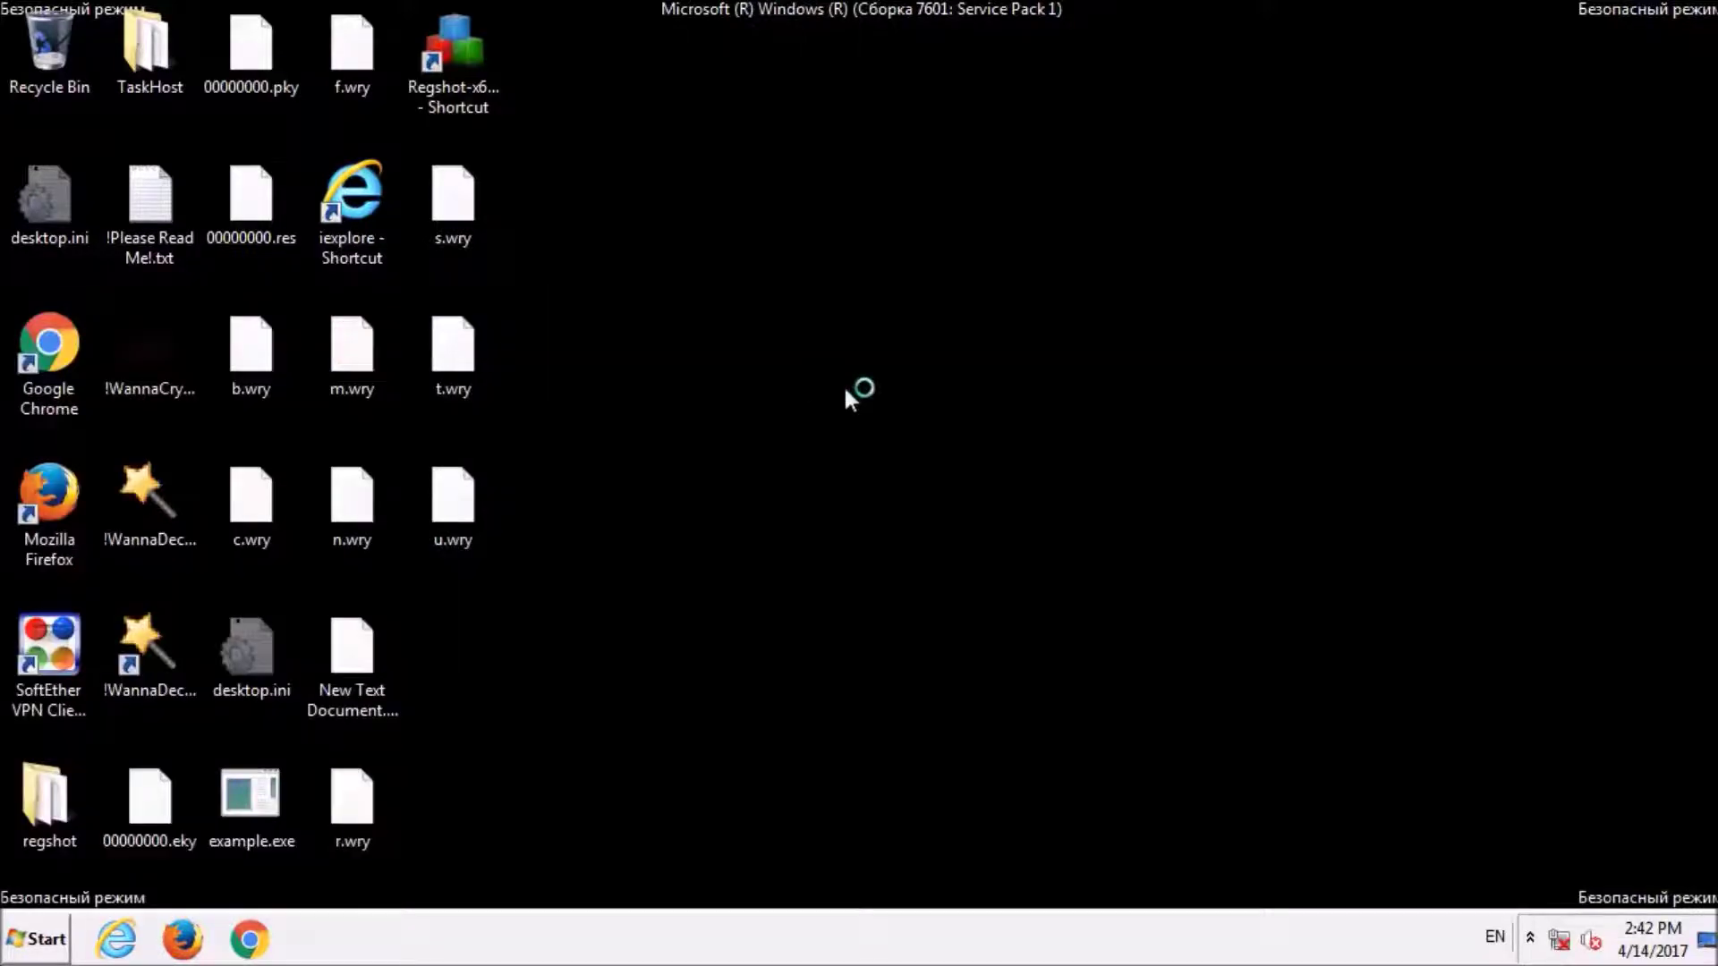
# - Disable the unknown-manufacturer startup item that runs example.exe, apply the change, and exit System Configuration without restarting
pyautogui.click(580, 256)
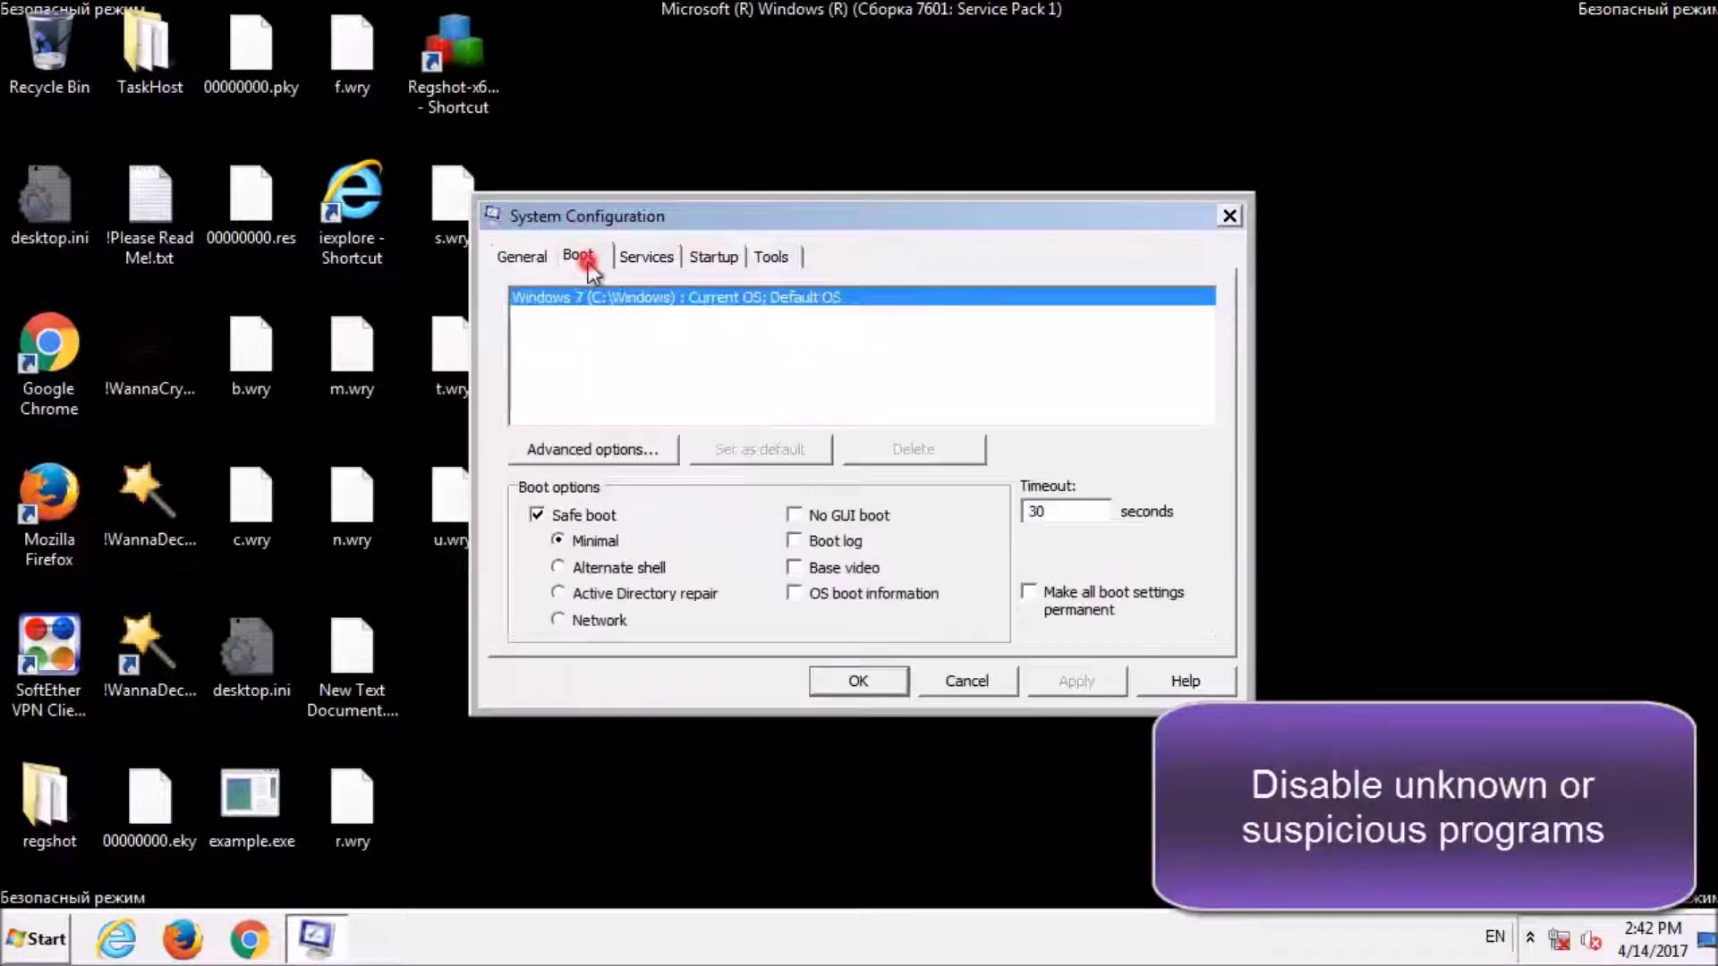
pyautogui.click(732, 262)
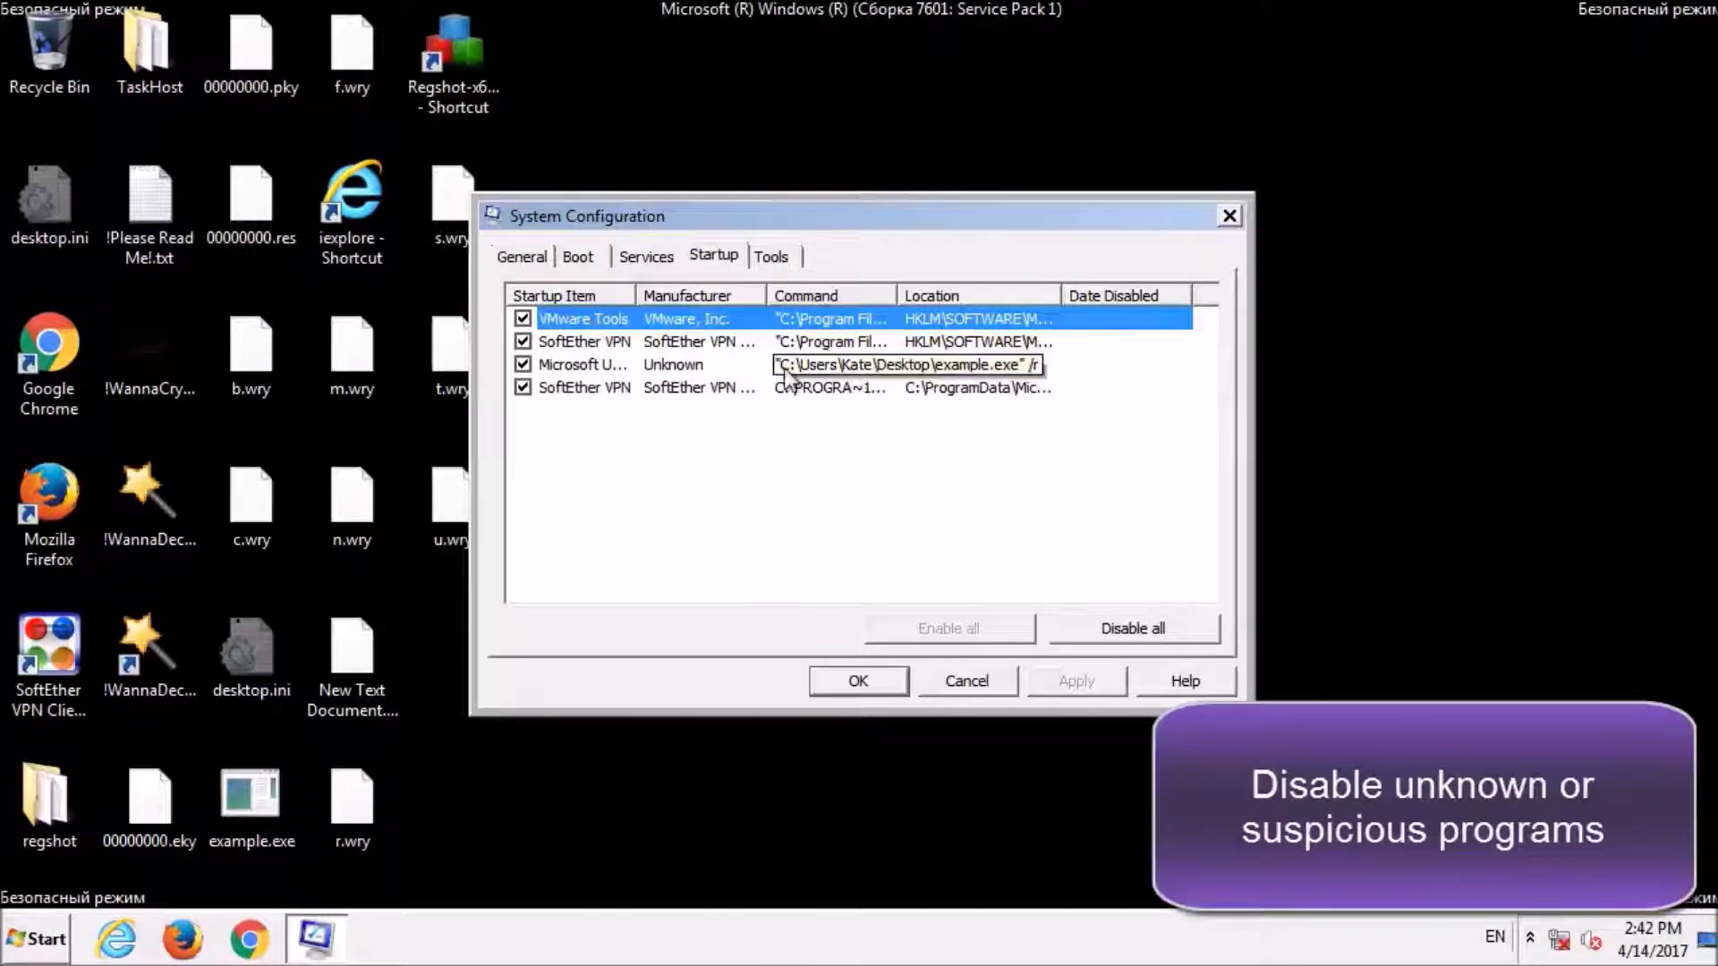
pyautogui.click(523, 364)
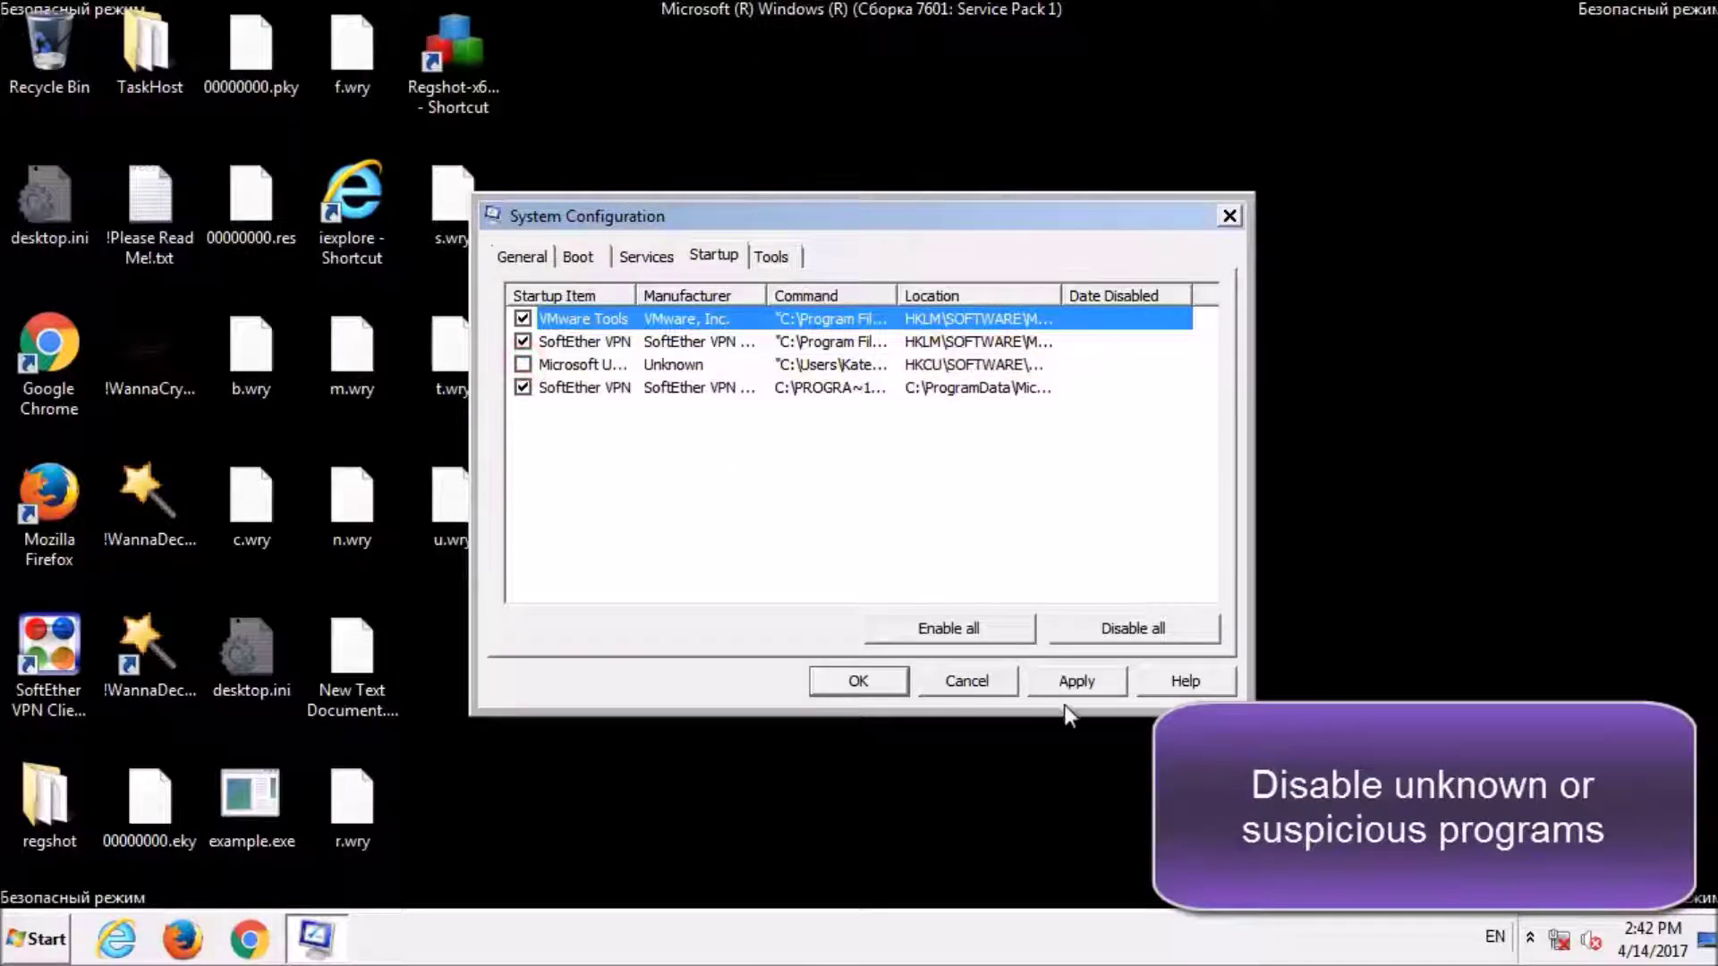
pyautogui.click(1076, 682)
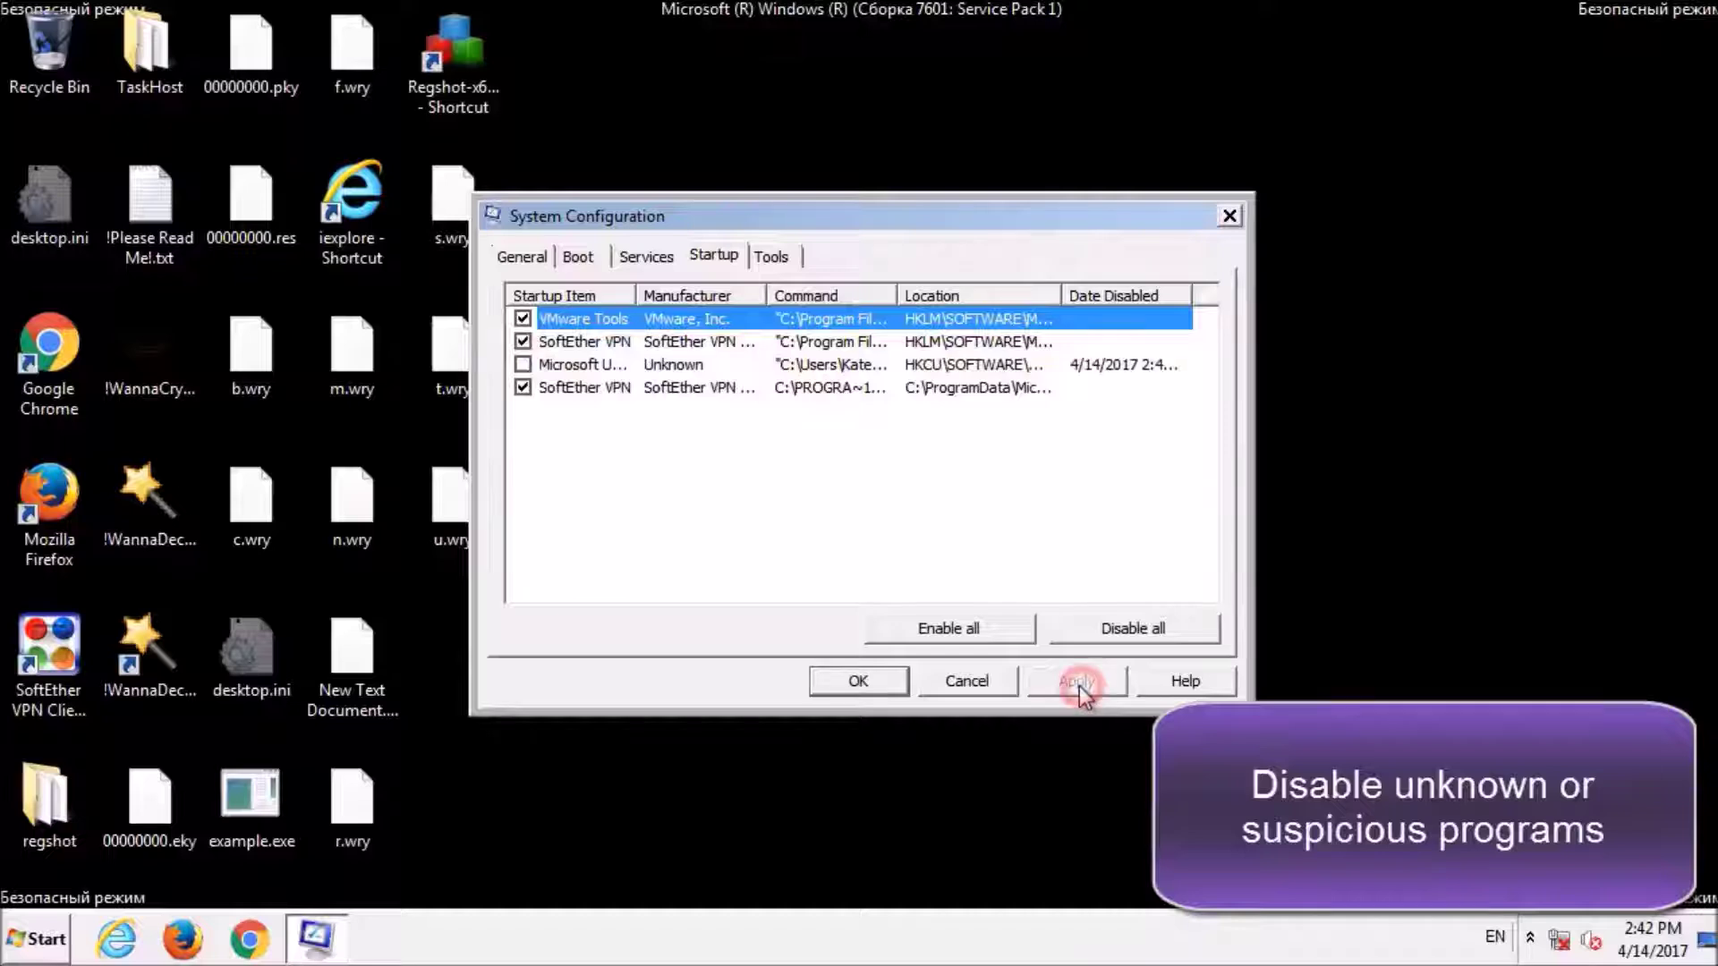
pyautogui.click(857, 682)
pyautogui.click(981, 521)
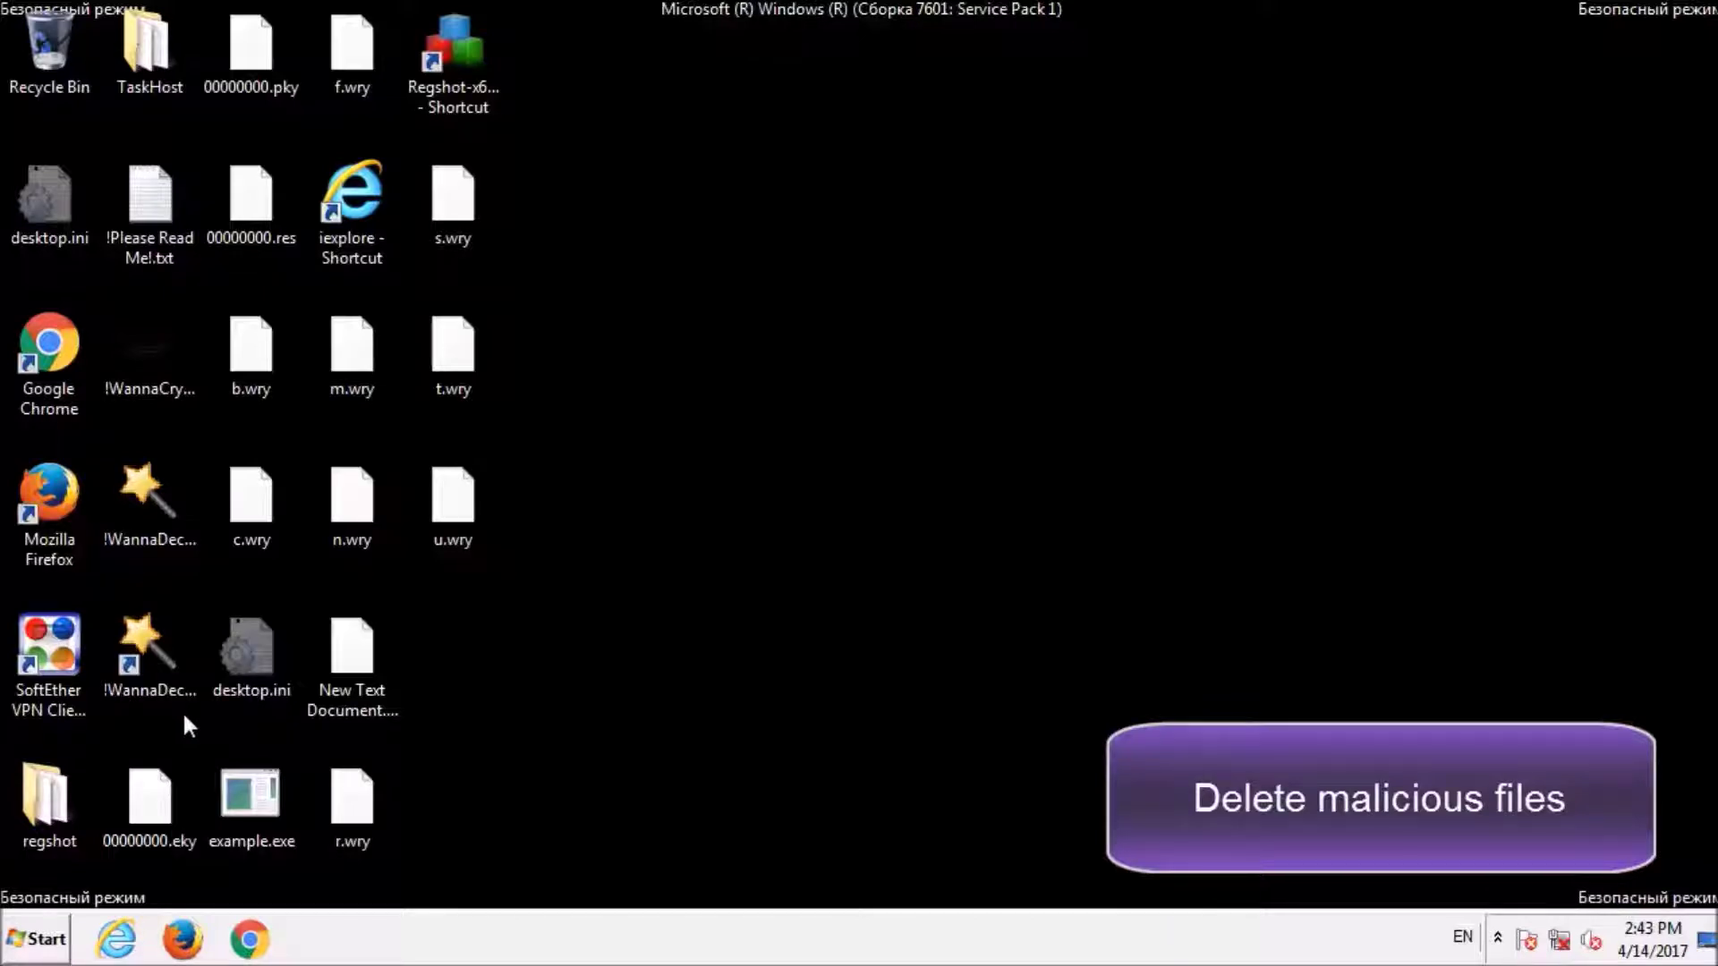
# - Permanently delete example.exe from the desktop
pyautogui.click(255, 827)
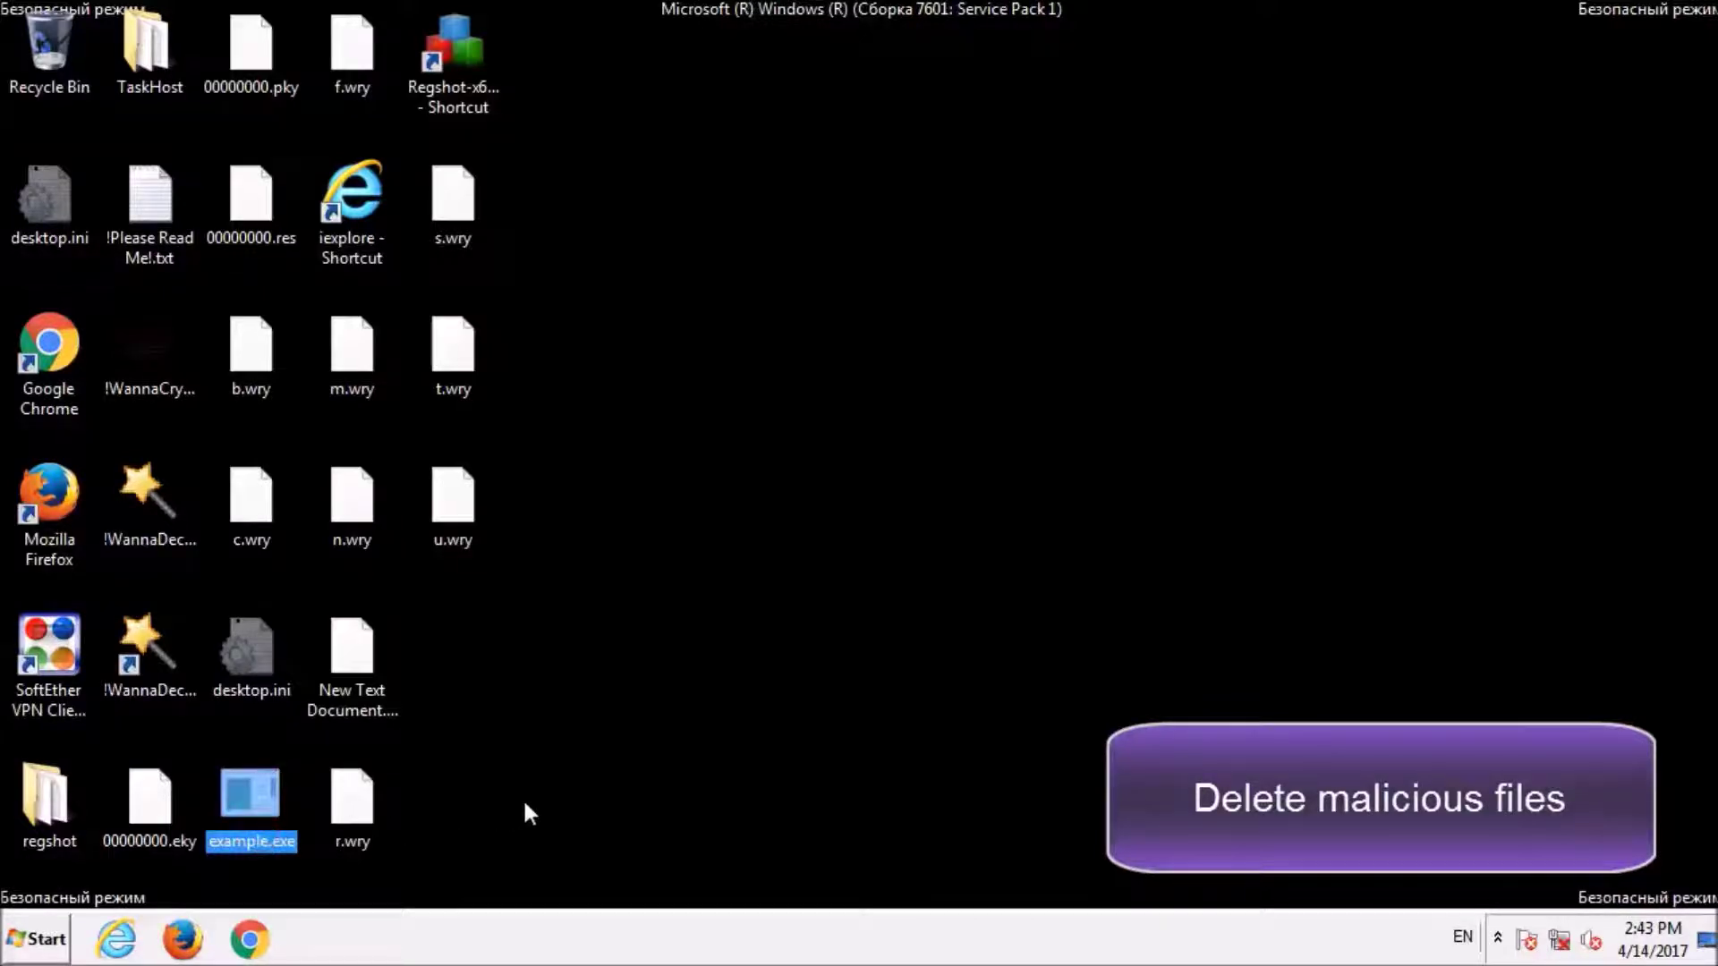
pyautogui.hotkey('shift', 'Delete')
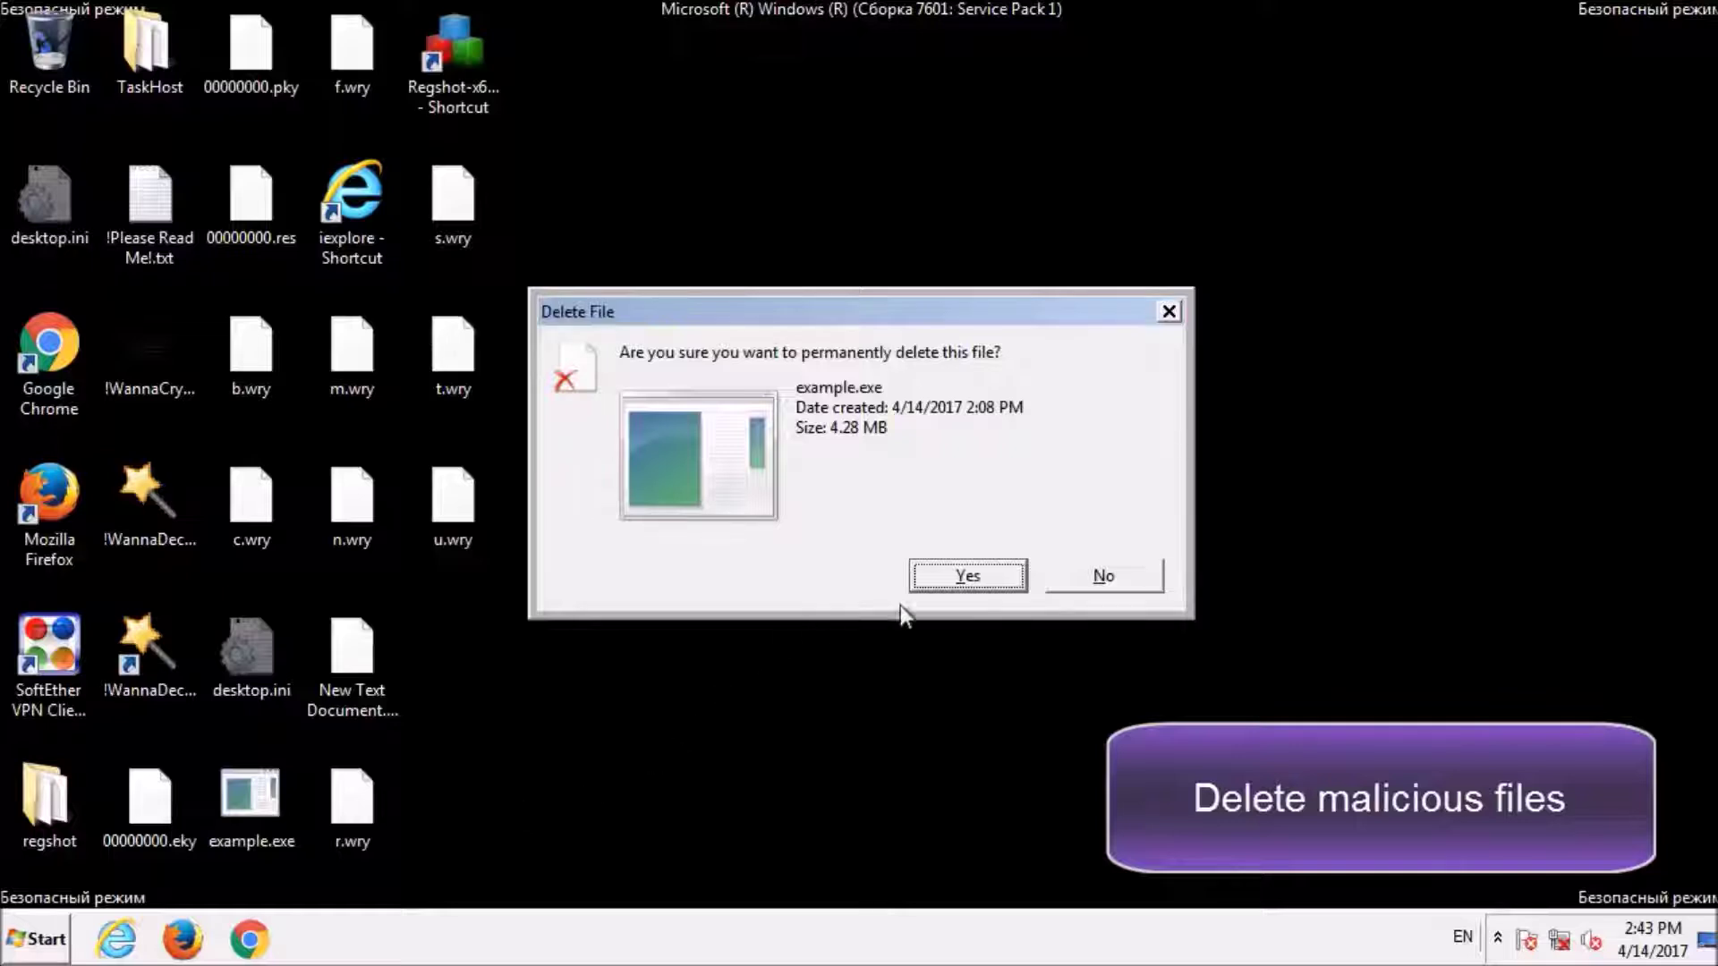
pyautogui.click(965, 579)
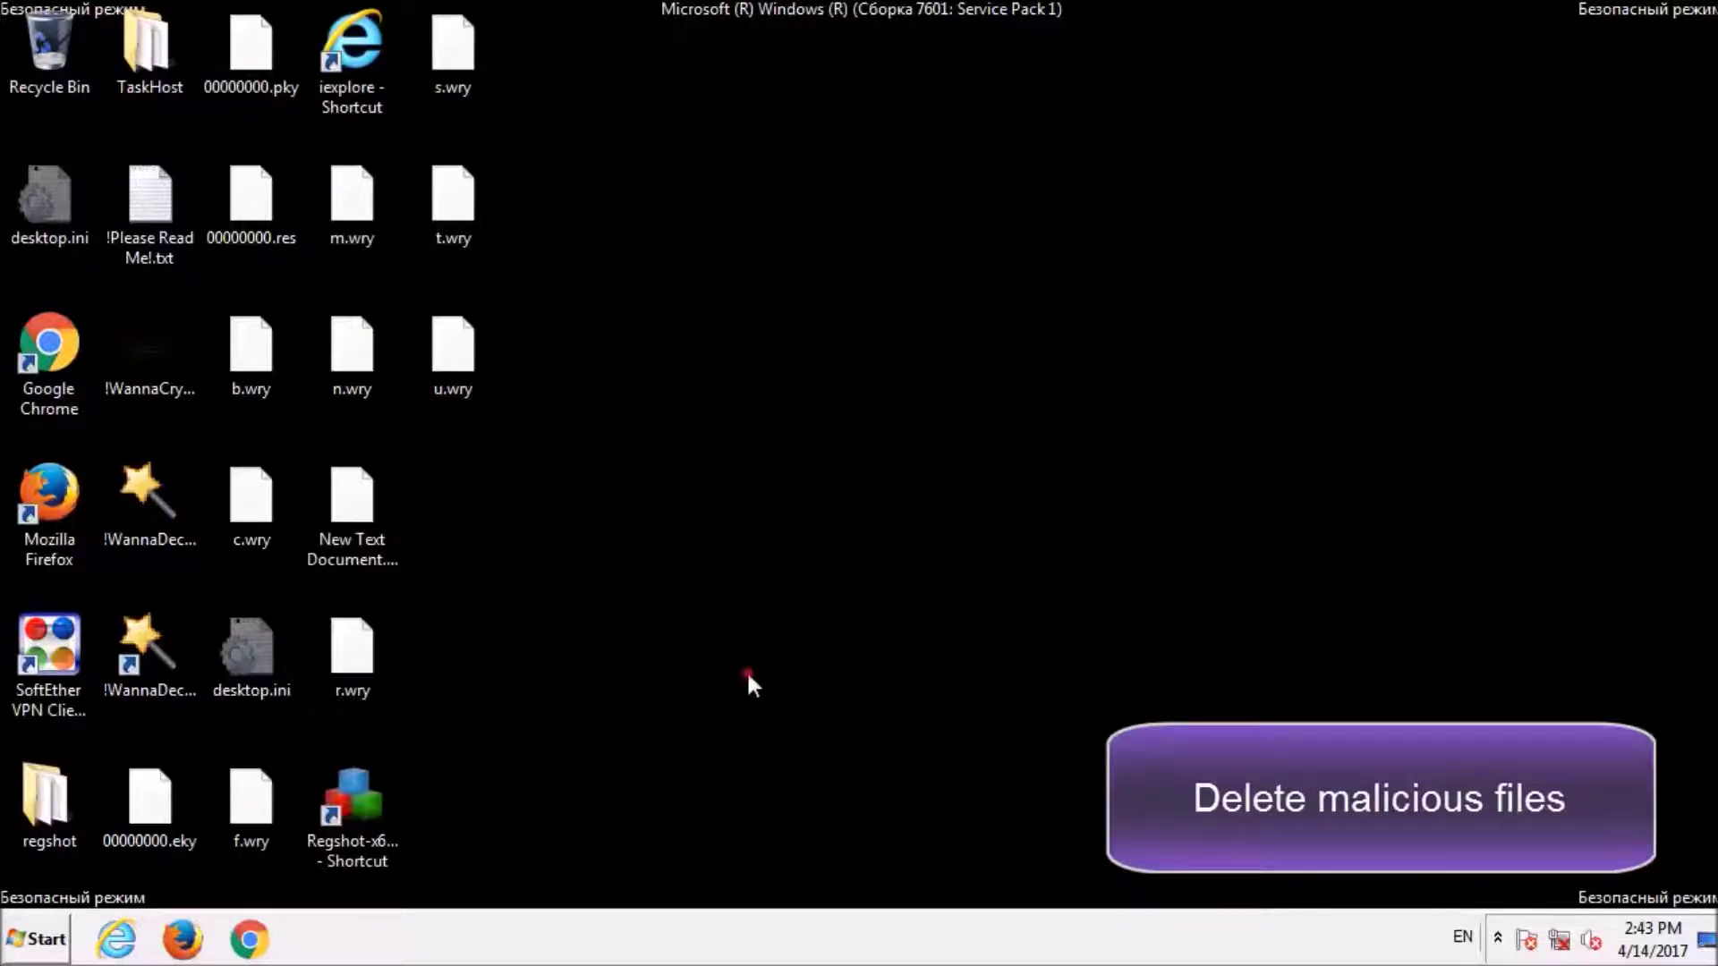
# - Permanently delete all the .wry files, 00000000.eky, 00000000.pky, the !WannaCryptor image and both !WannaDecryptor items from the desktop
pyautogui.click(249, 817)
pyautogui.keyDown('ctrl'); pyautogui.click(170, 809); pyautogui.keyUp('ctrl')
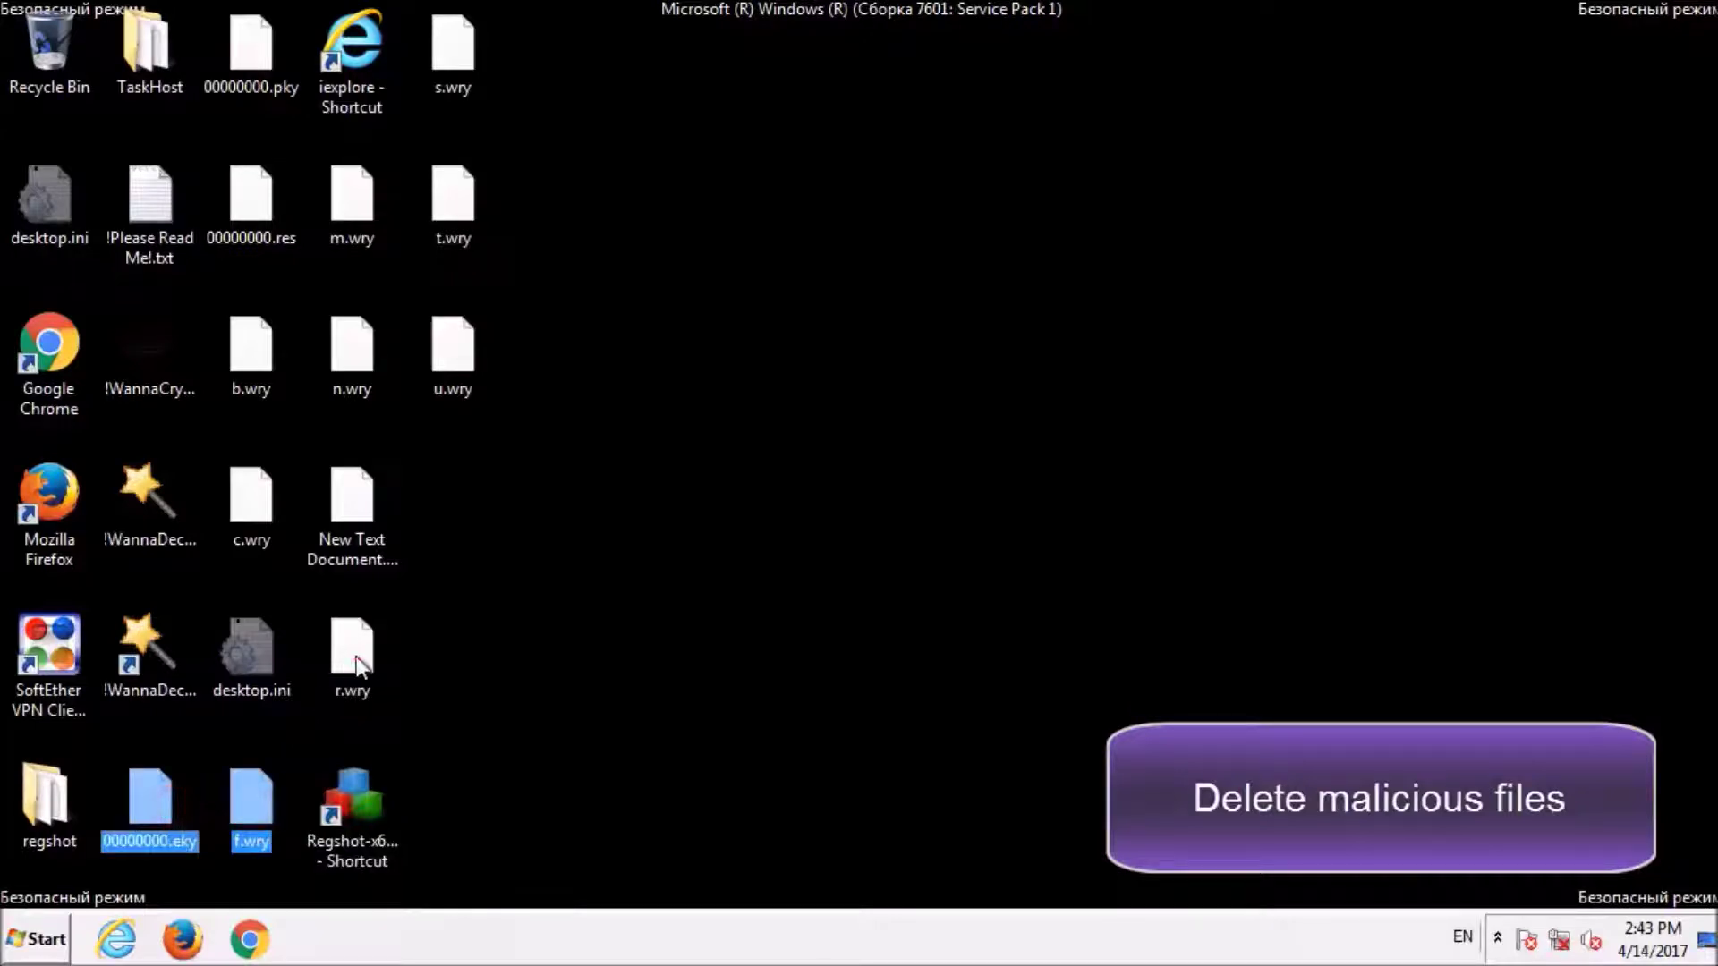
pyautogui.keyDown('ctrl'); pyautogui.click(356, 662); pyautogui.keyUp('ctrl')
pyautogui.keyDown('ctrl'); pyautogui.click(251, 501); pyautogui.keyUp('ctrl')
pyautogui.keyDown('ctrl'); pyautogui.click(246, 376); pyautogui.keyUp('ctrl')
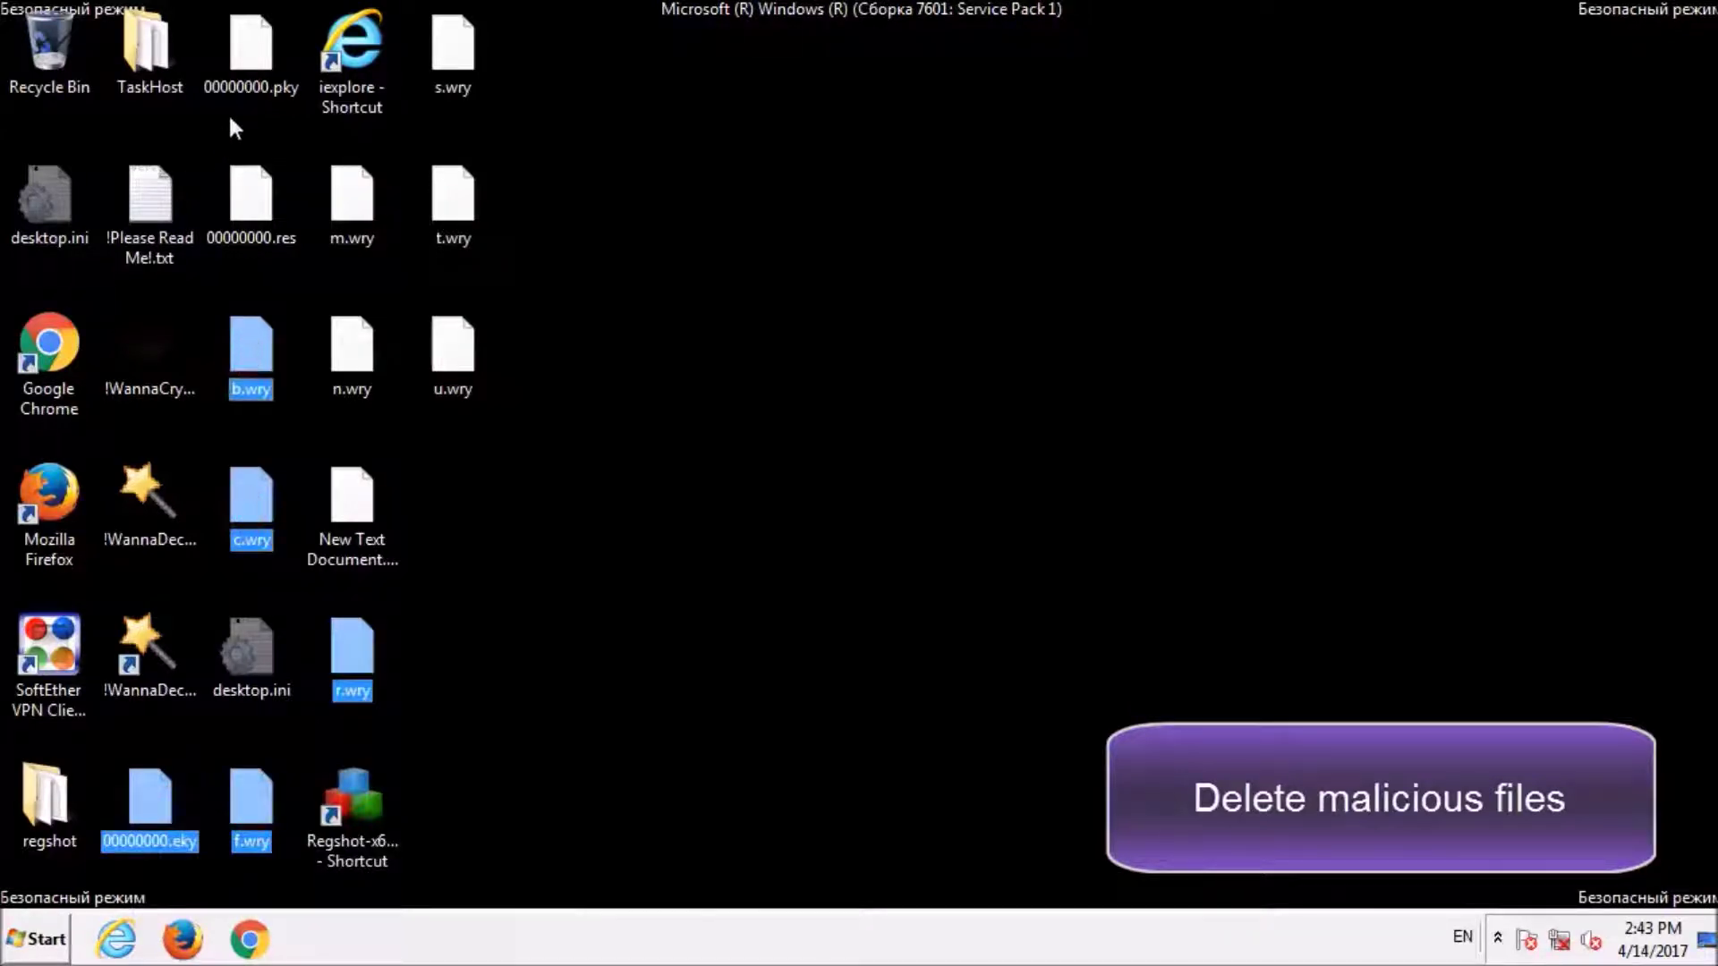
pyautogui.keyDown('ctrl'); pyautogui.click(259, 57); pyautogui.keyUp('ctrl')
pyautogui.keyDown('ctrl'); pyautogui.click(453, 52); pyautogui.keyUp('ctrl')
pyautogui.keyDown('ctrl'); pyautogui.click(452, 197); pyautogui.keyUp('ctrl')
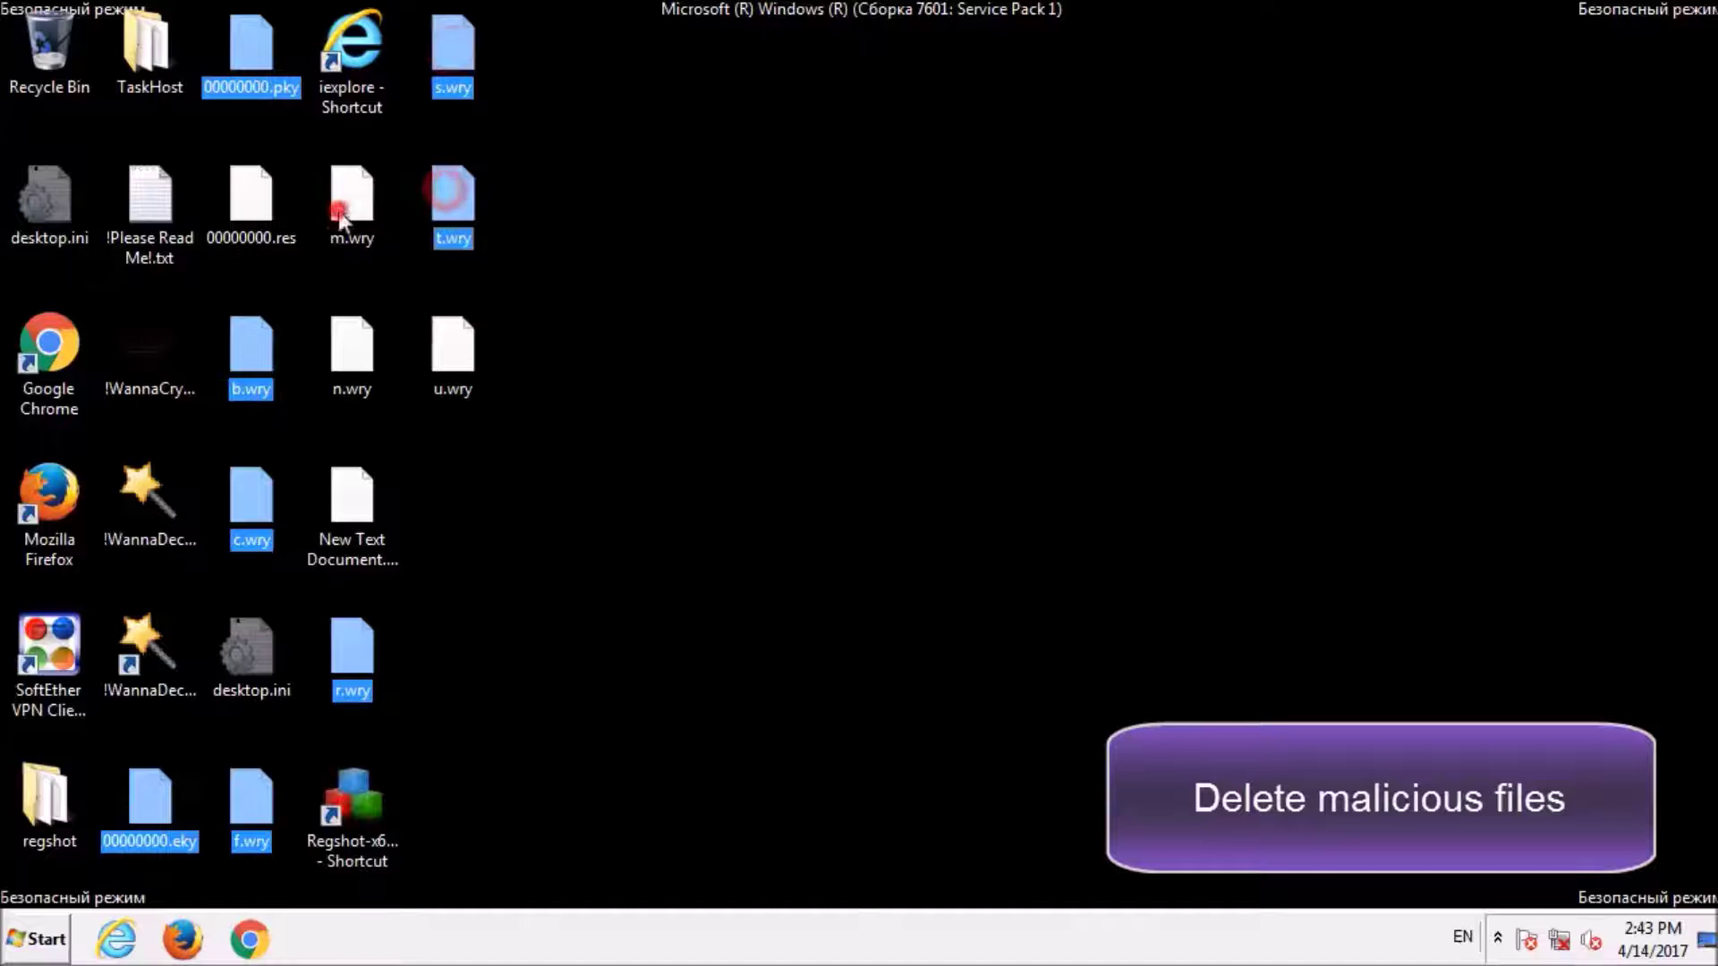
pyautogui.keyDown('ctrl'); pyautogui.click(345, 205); pyautogui.keyUp('ctrl')
pyautogui.keyDown('ctrl'); pyautogui.click(356, 334); pyautogui.keyUp('ctrl')
pyautogui.keyDown('ctrl'); pyautogui.click(474, 356); pyautogui.keyUp('ctrl')
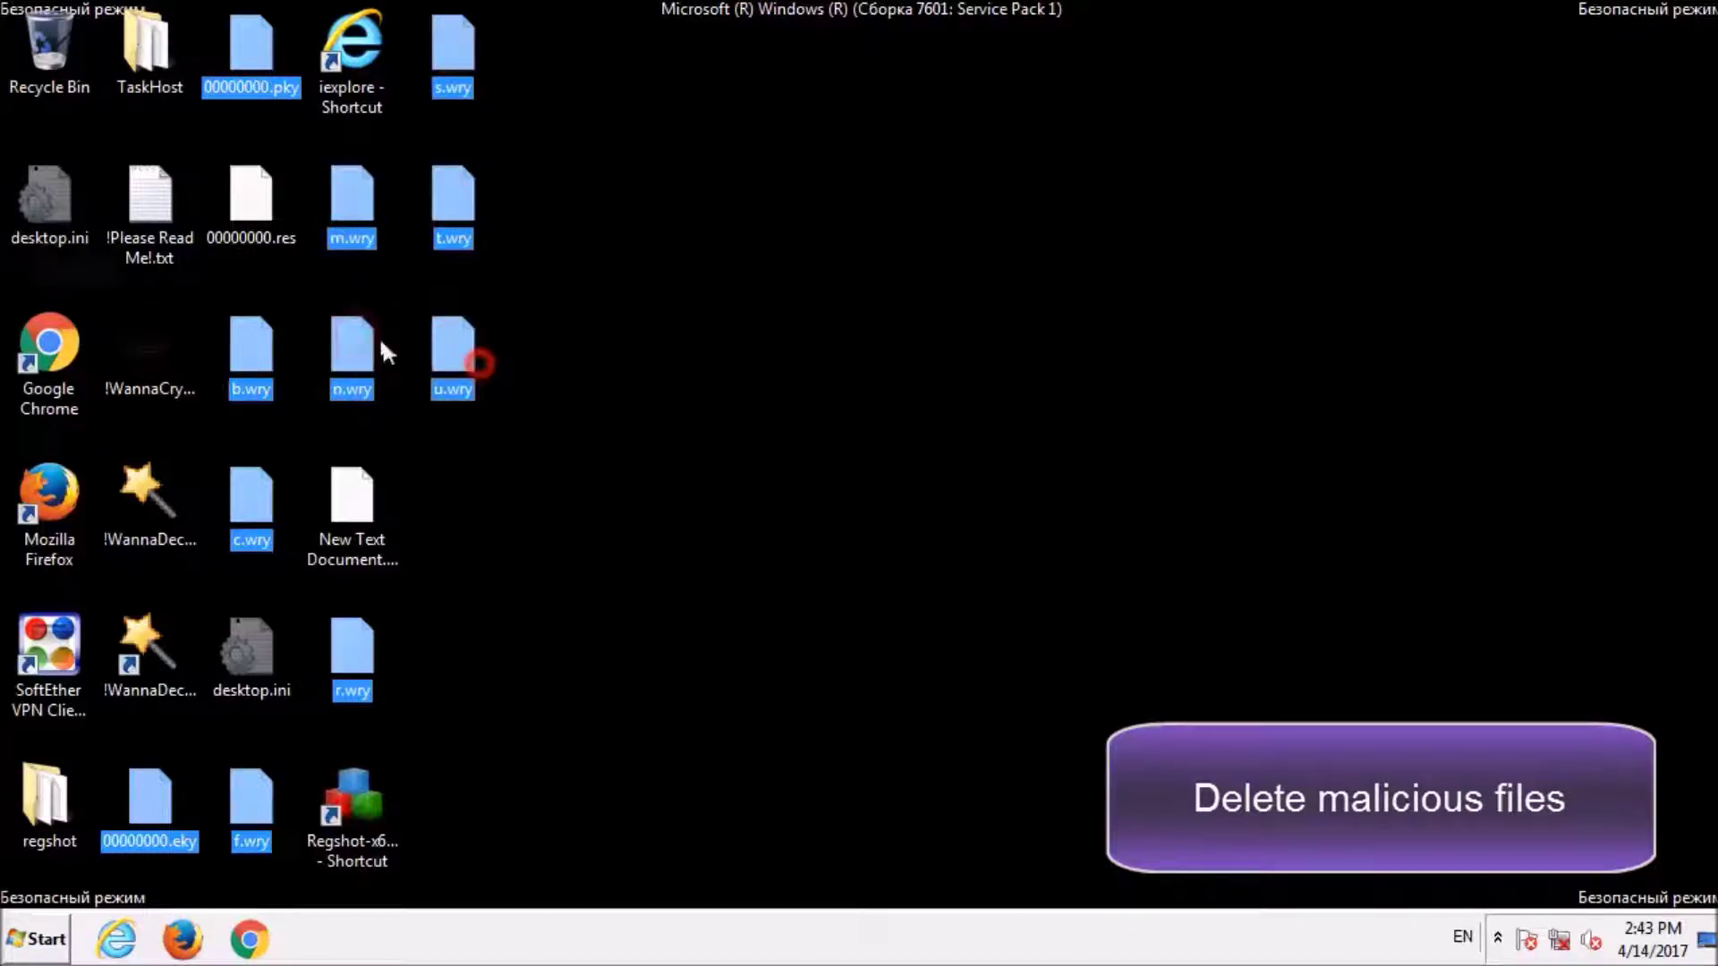
pyautogui.keyDown('ctrl'); pyautogui.click(143, 400); pyautogui.keyUp('ctrl')
pyautogui.keyDown('ctrl'); pyautogui.click(148, 501); pyautogui.keyUp('ctrl')
pyautogui.keyDown('ctrl'); pyautogui.click(152, 646); pyautogui.keyUp('ctrl')
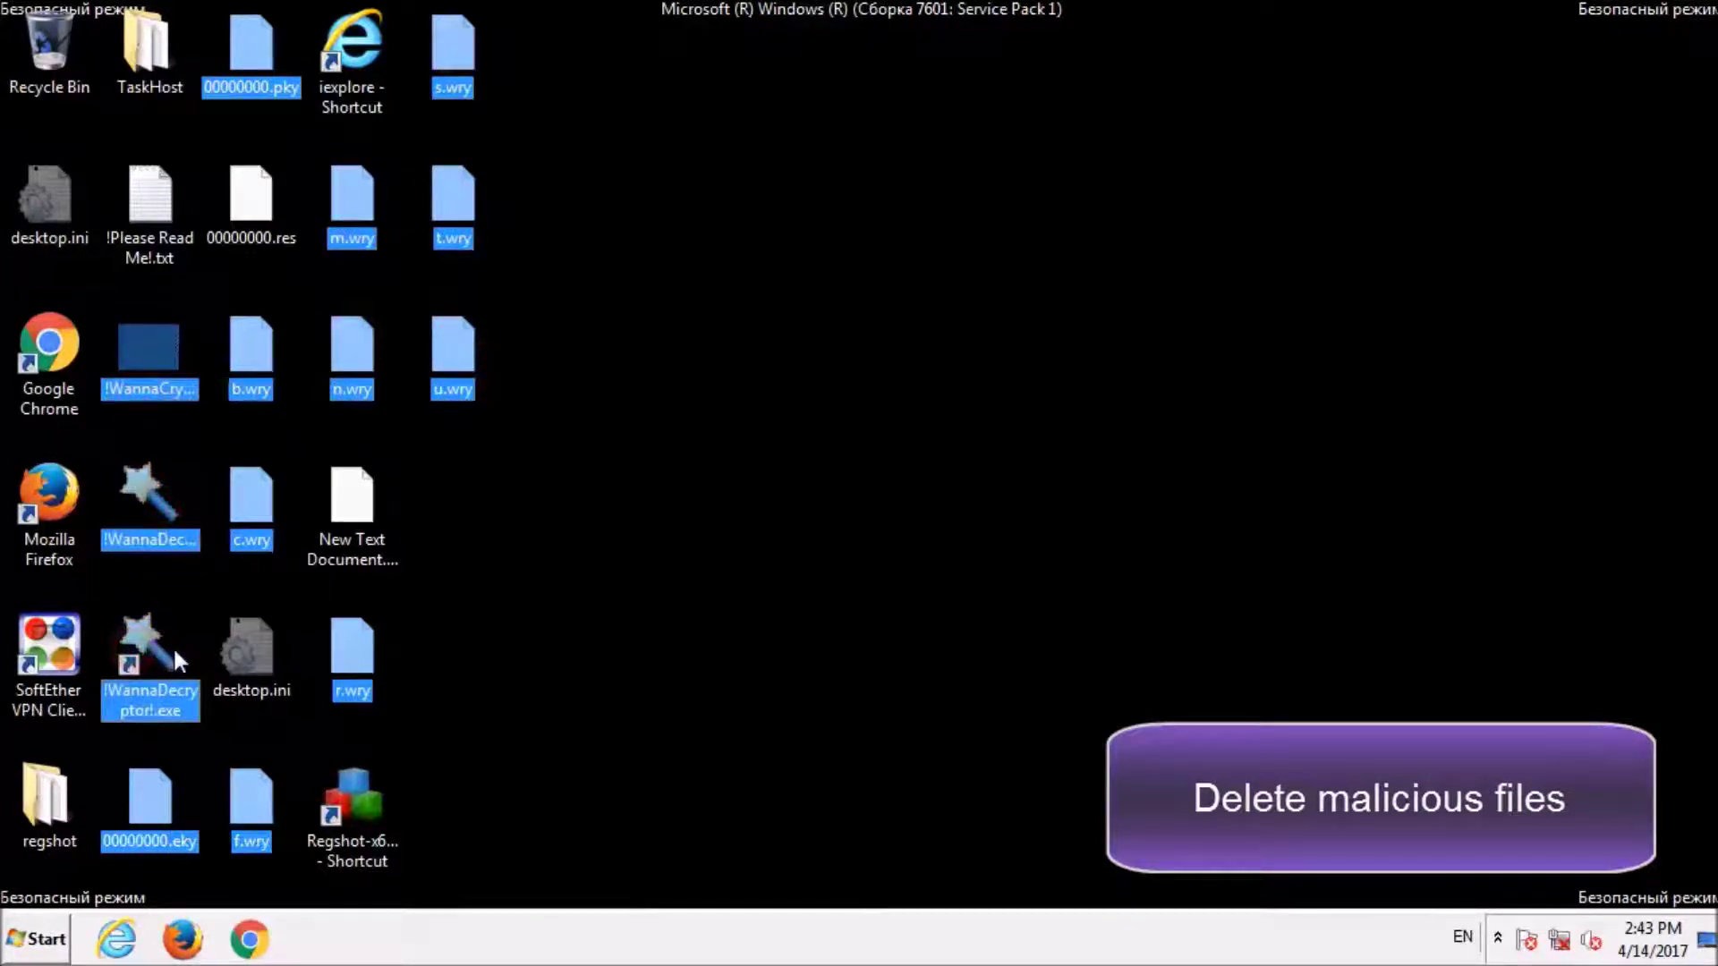
pyautogui.hotkey('shift', 'Delete')
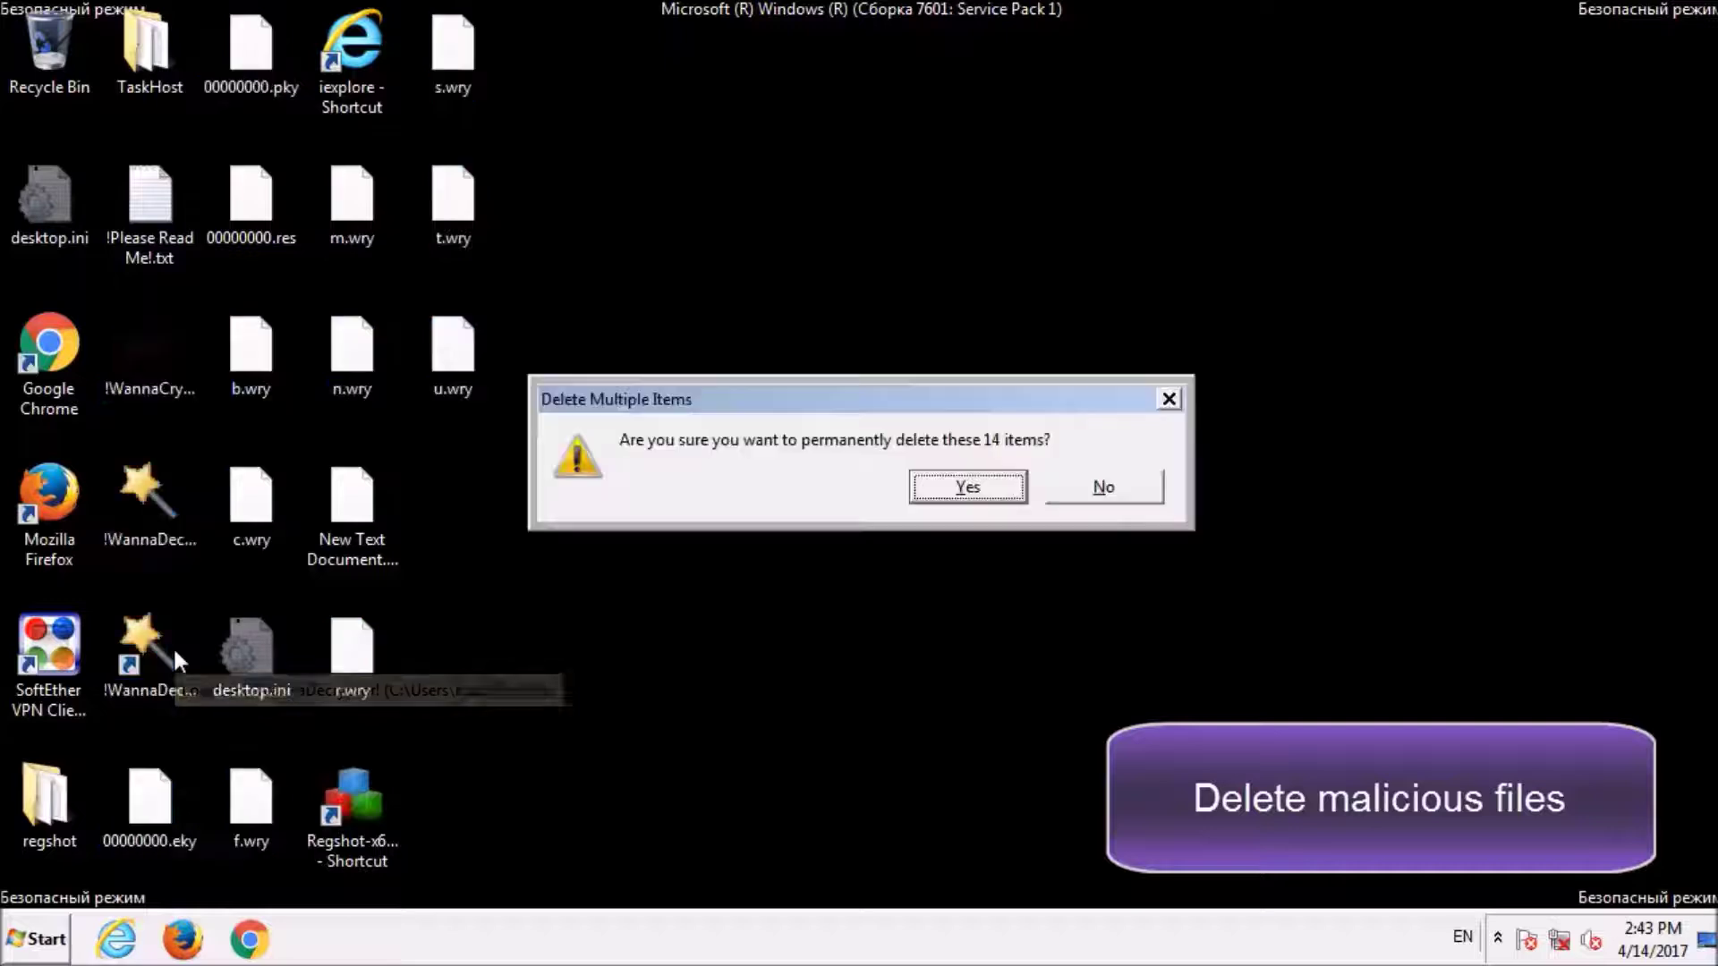
pyautogui.click(971, 488)
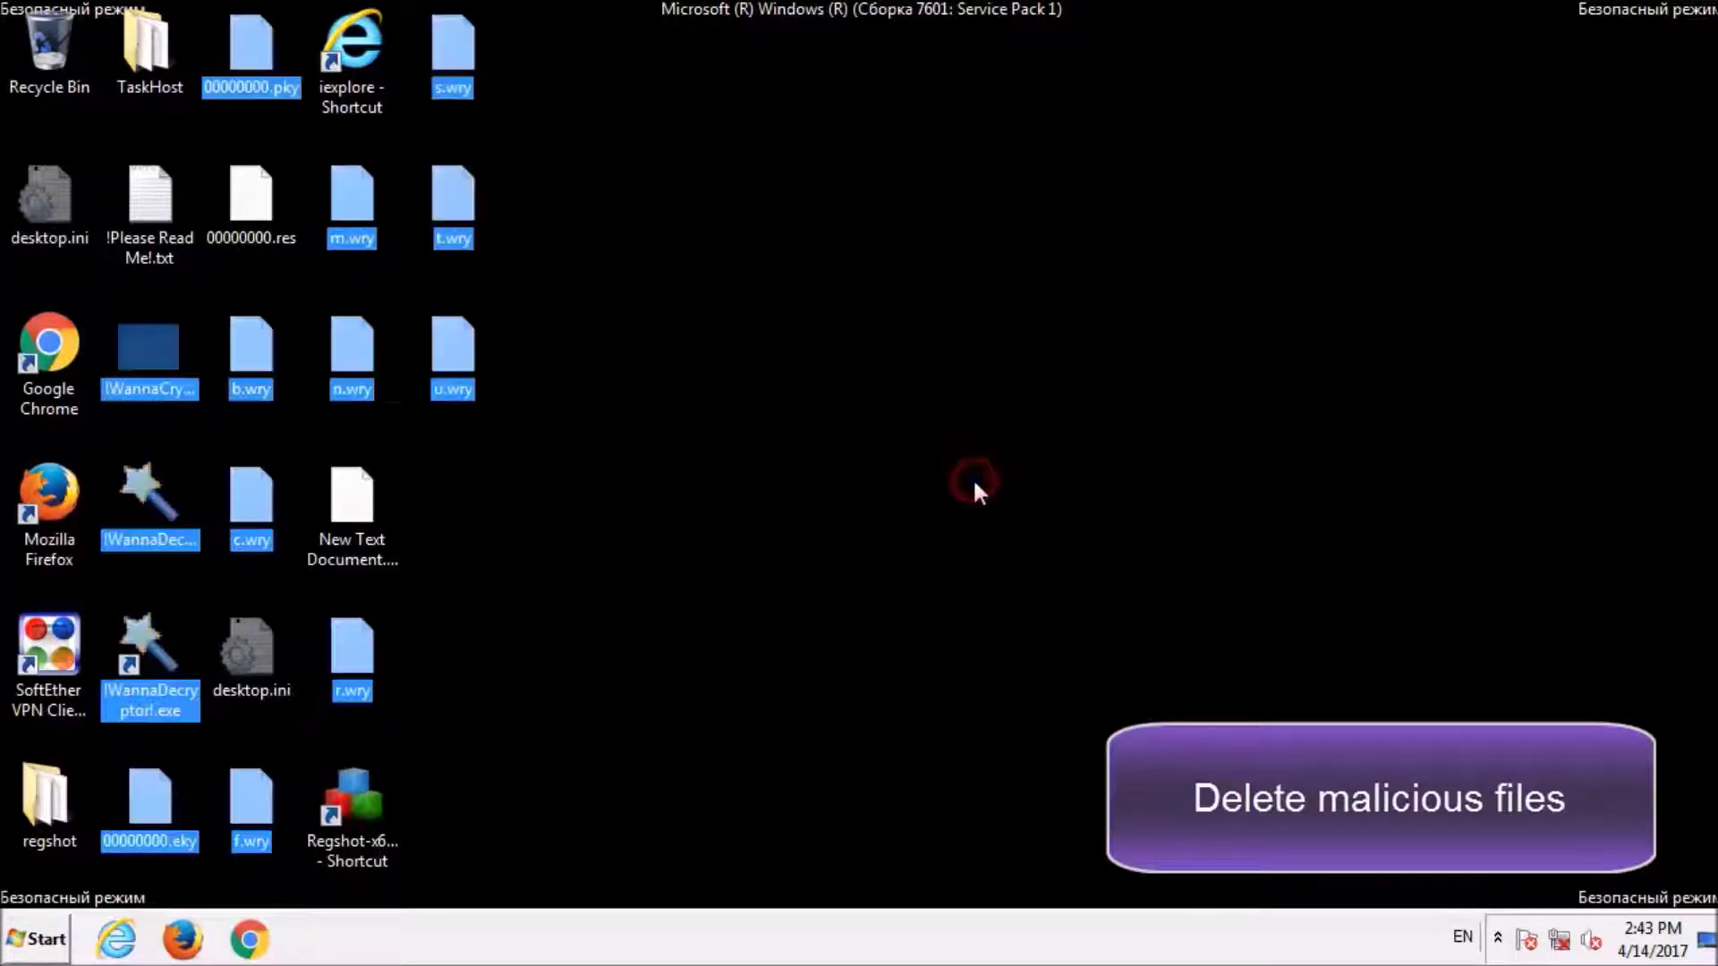
# - Permanently delete the TaskHost folder, !Please Read Me!.txt and 00000000.res from the desktop
pyautogui.moveTo(238, 387); pyautogui.dragTo(141, 213)
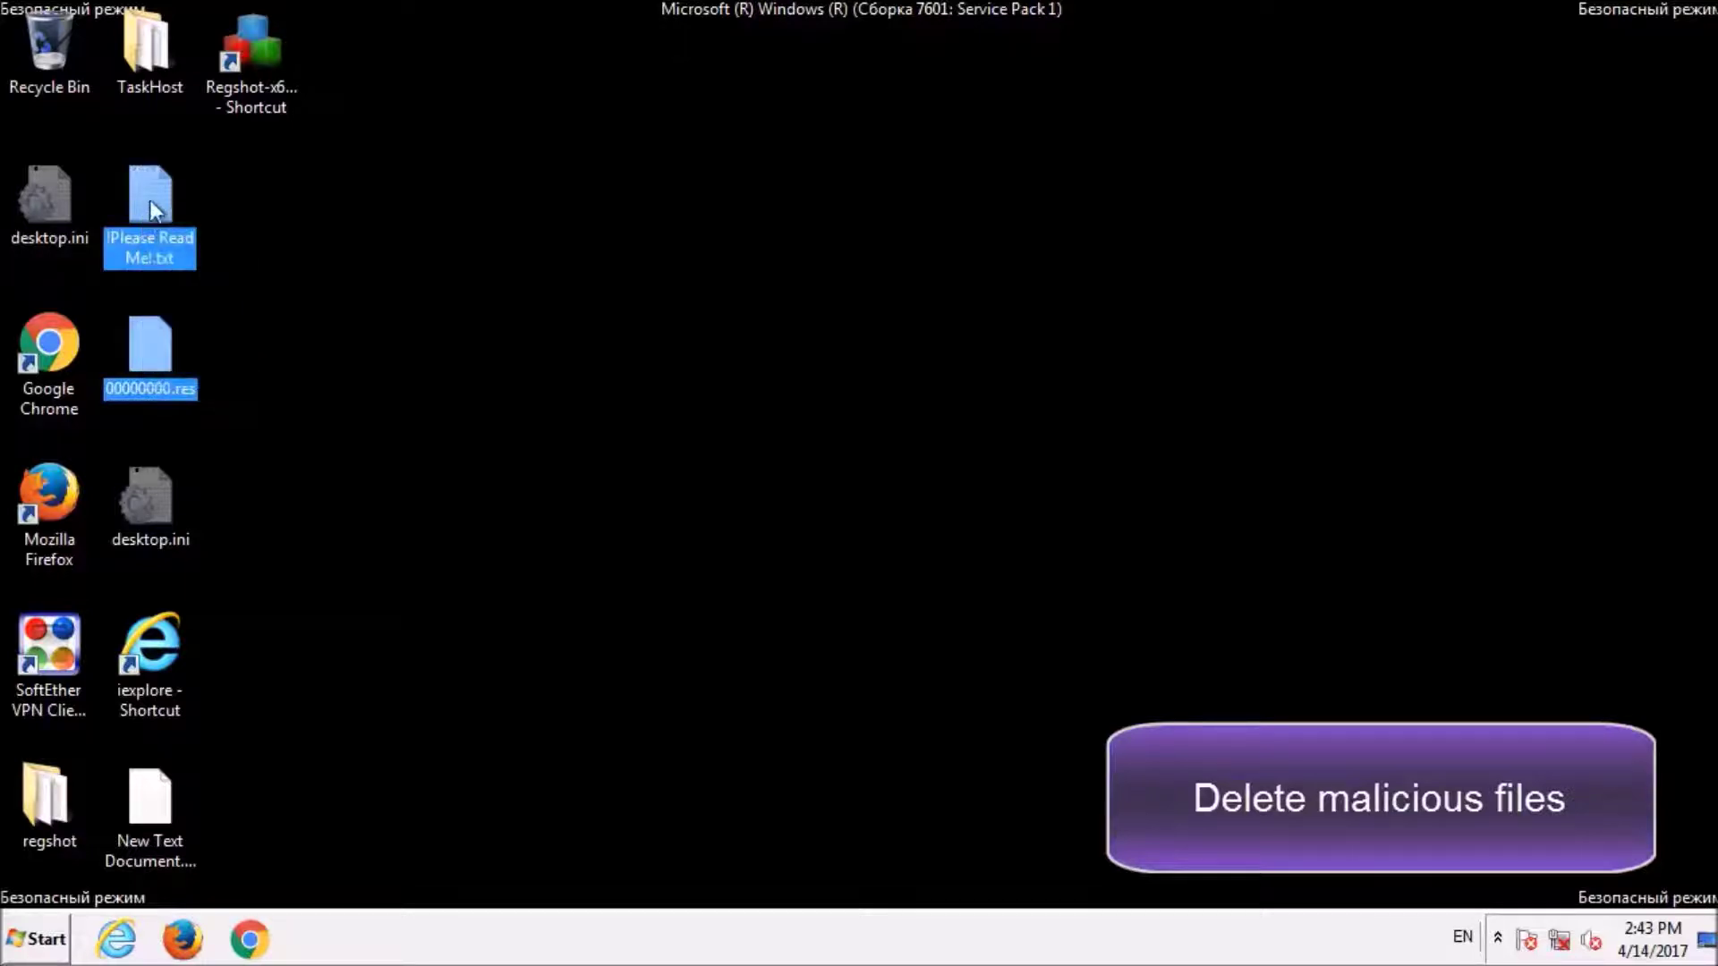
pyautogui.moveTo(137, 125); pyautogui.dragTo(420, 231)
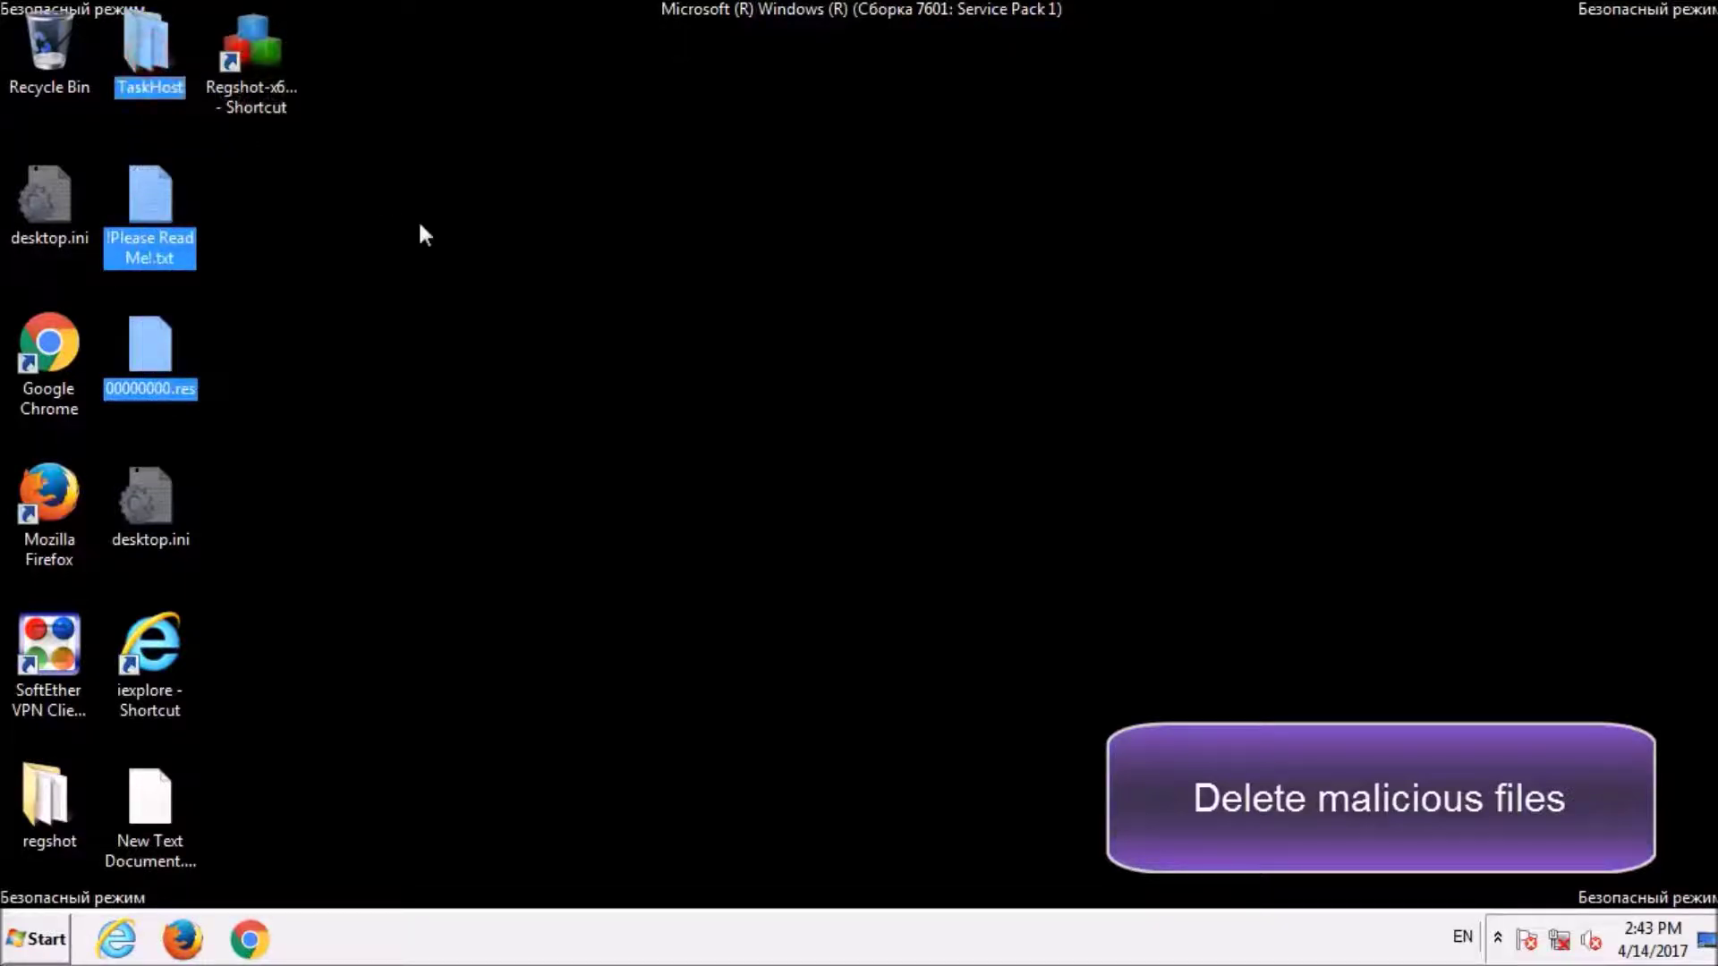
pyautogui.hotkey('shift', 'Delete')
pyautogui.click(997, 483)
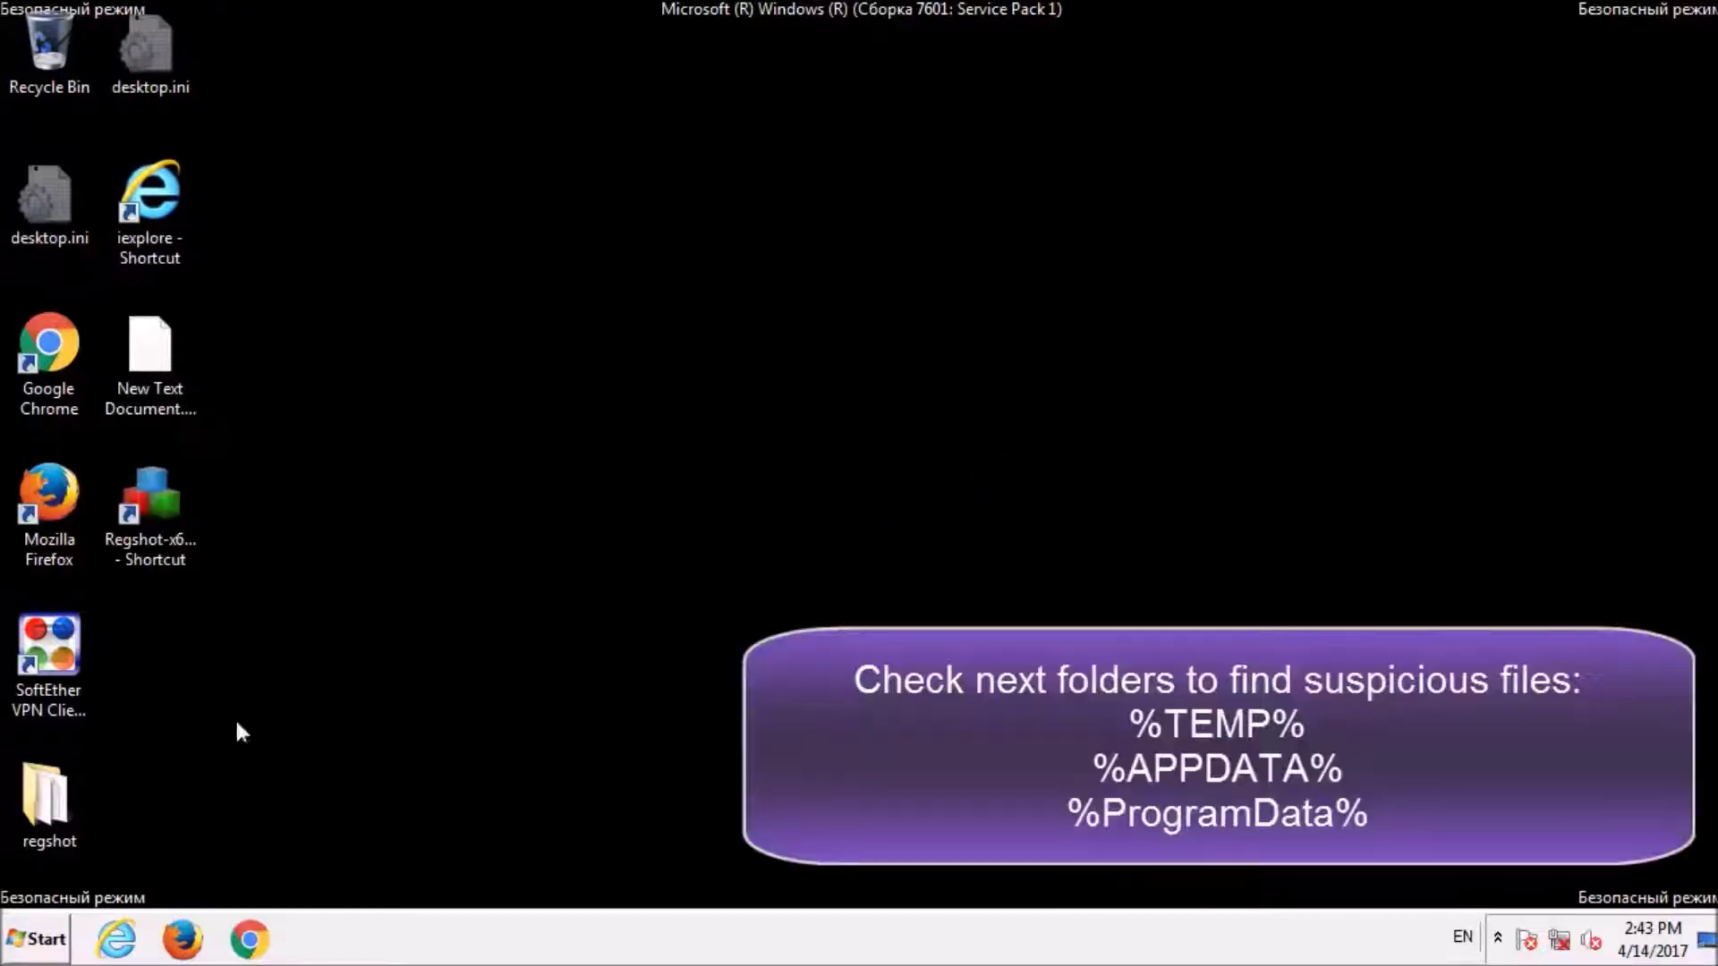
# - Open the Temp folder by searching for %temp%
pyautogui.click(28, 944)
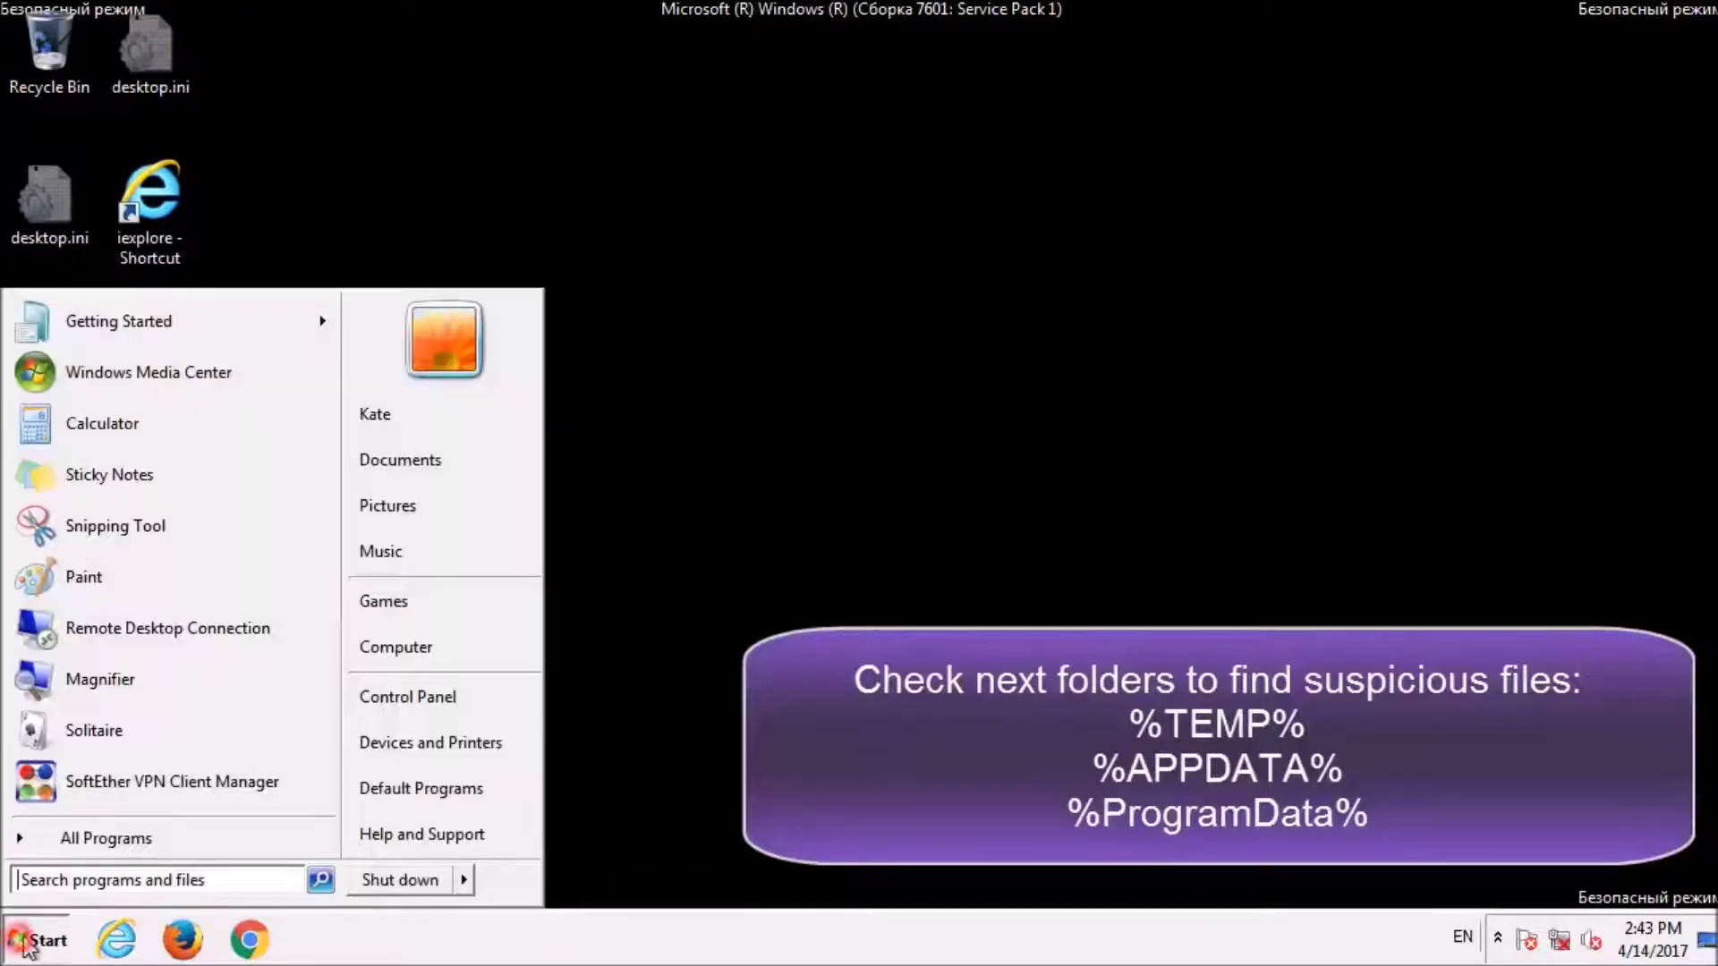
pyautogui.click(230, 874)
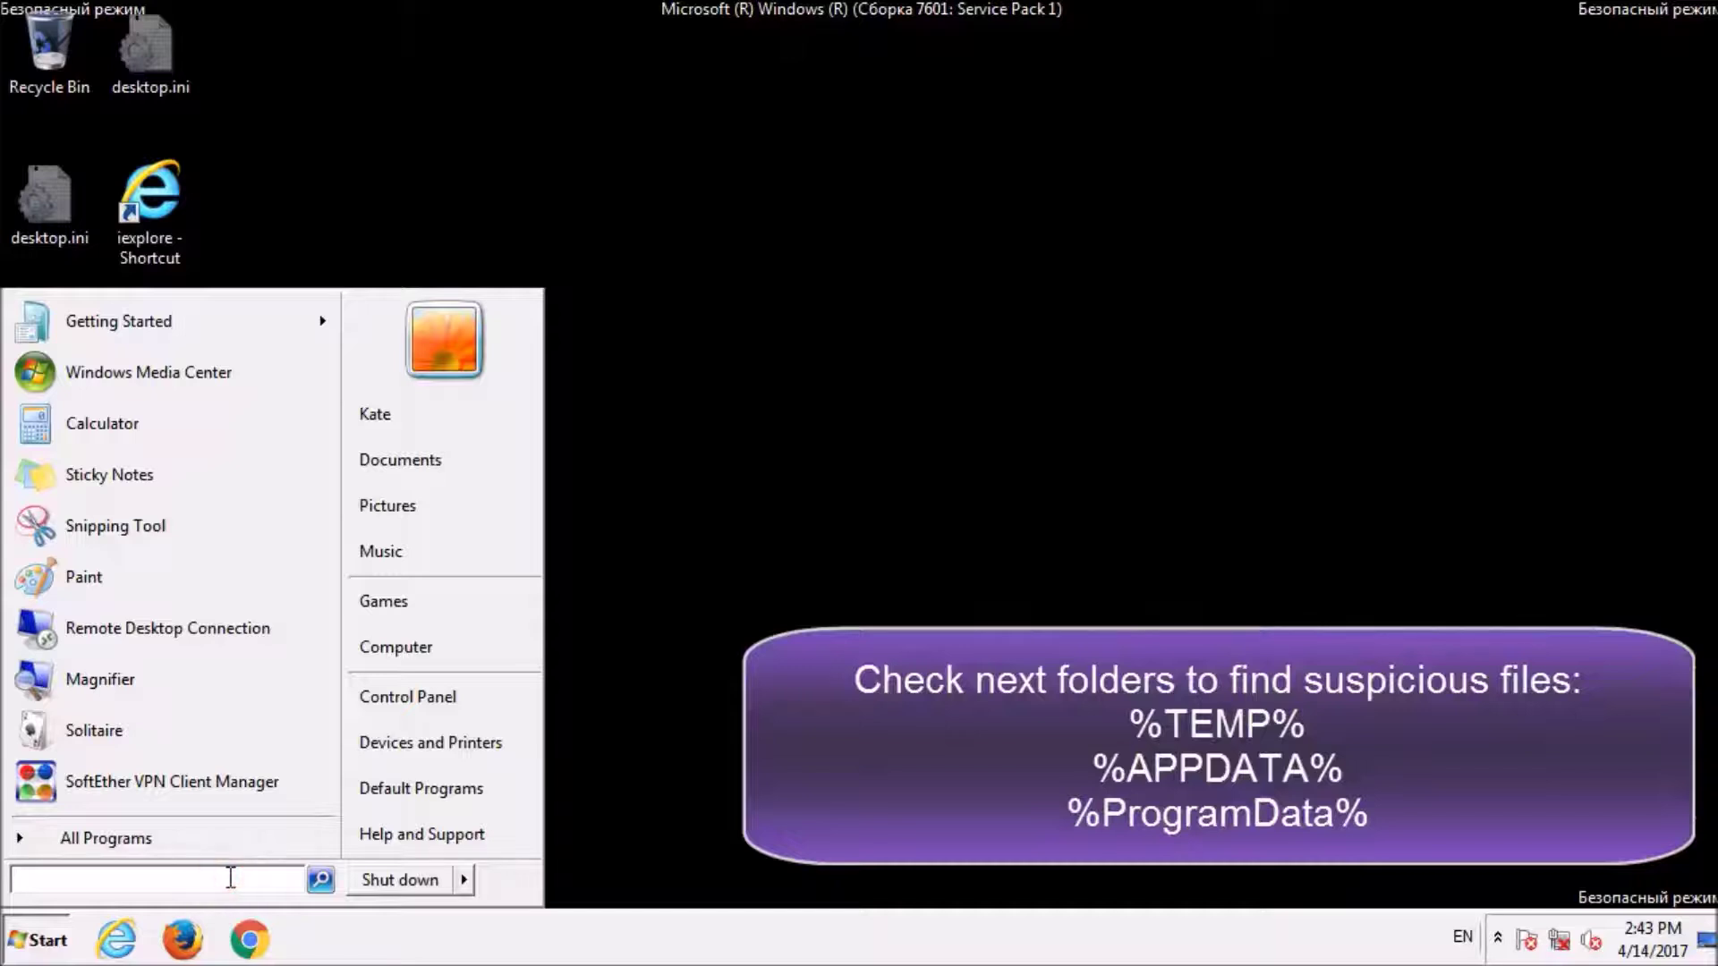
pyautogui.write('%te')
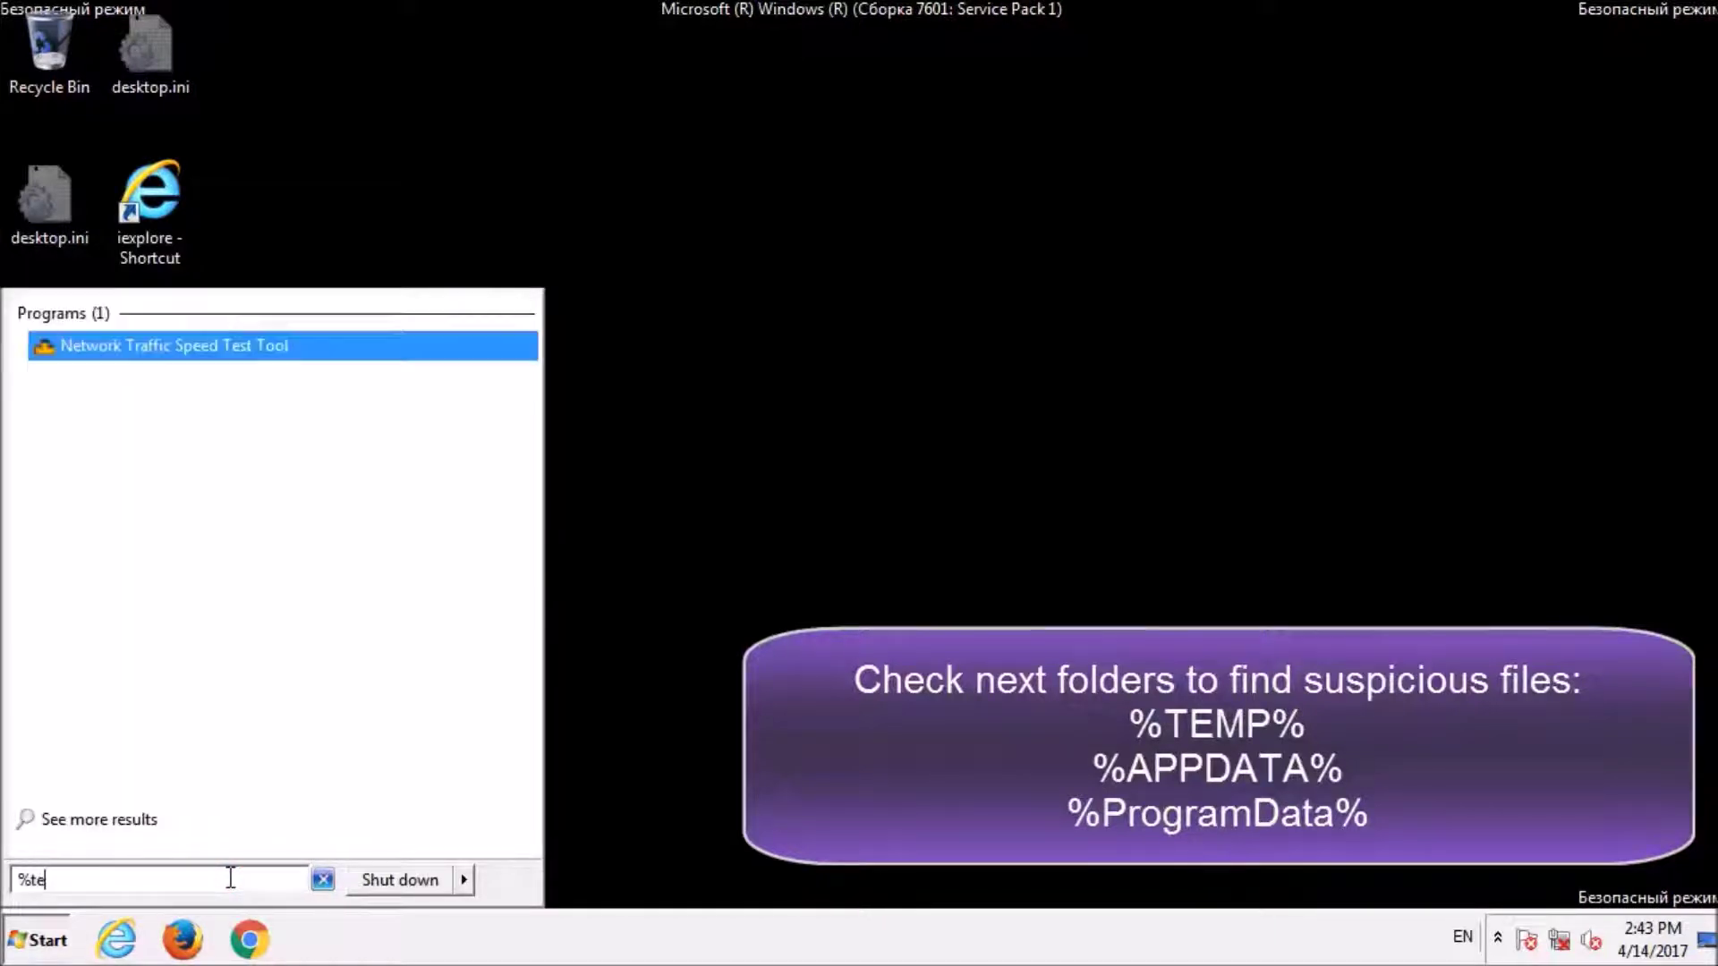
pyautogui.write('mp%')
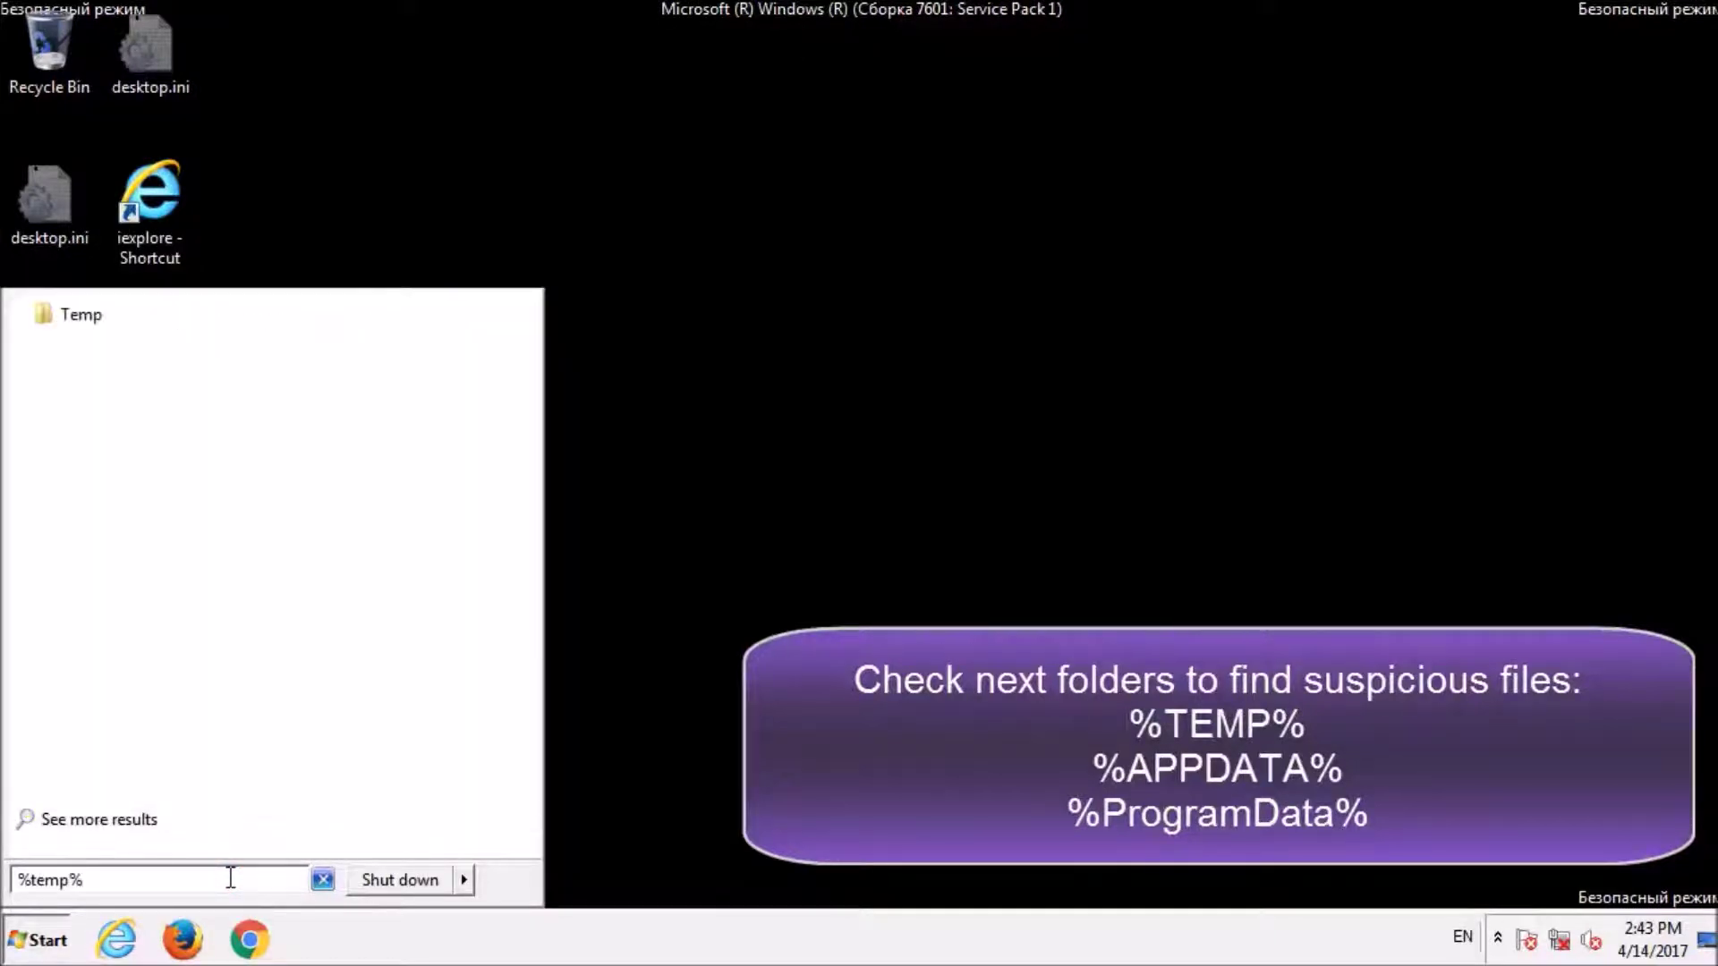
pyautogui.click(219, 320)
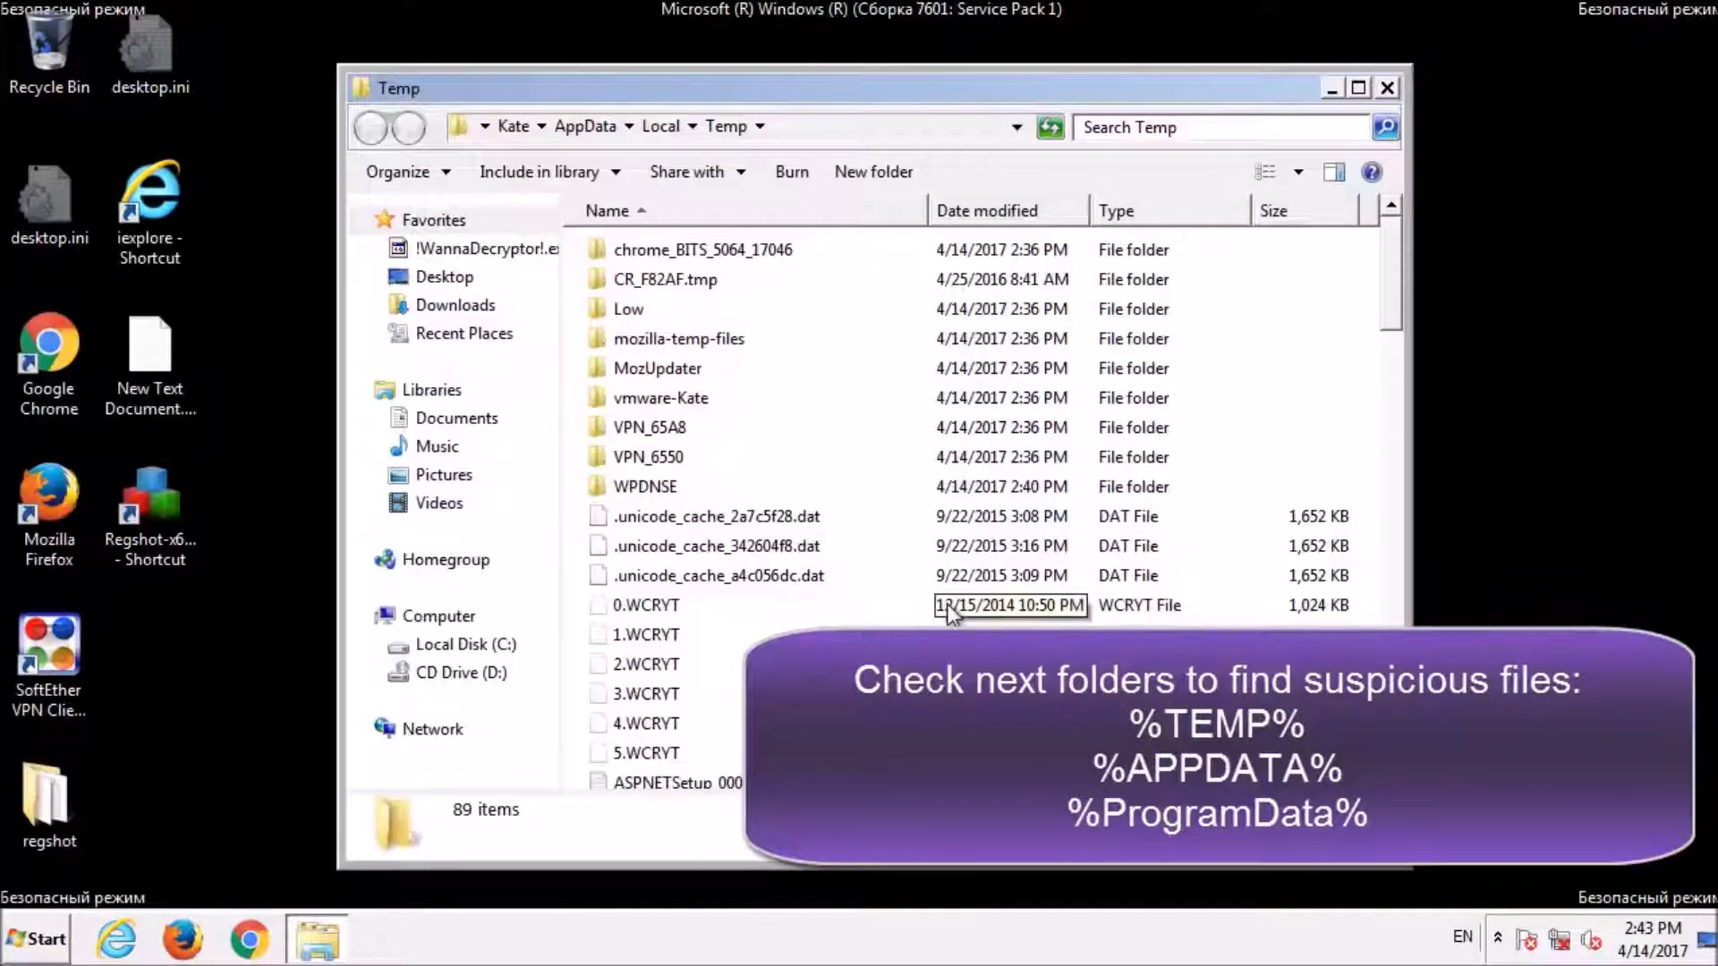
# - Move everything in the Temp folder to the Recycle Bin, skipping FXSAPIDebugLogFile.txt, and close the folder window
pyautogui.hotkey('ctrl', 'a')
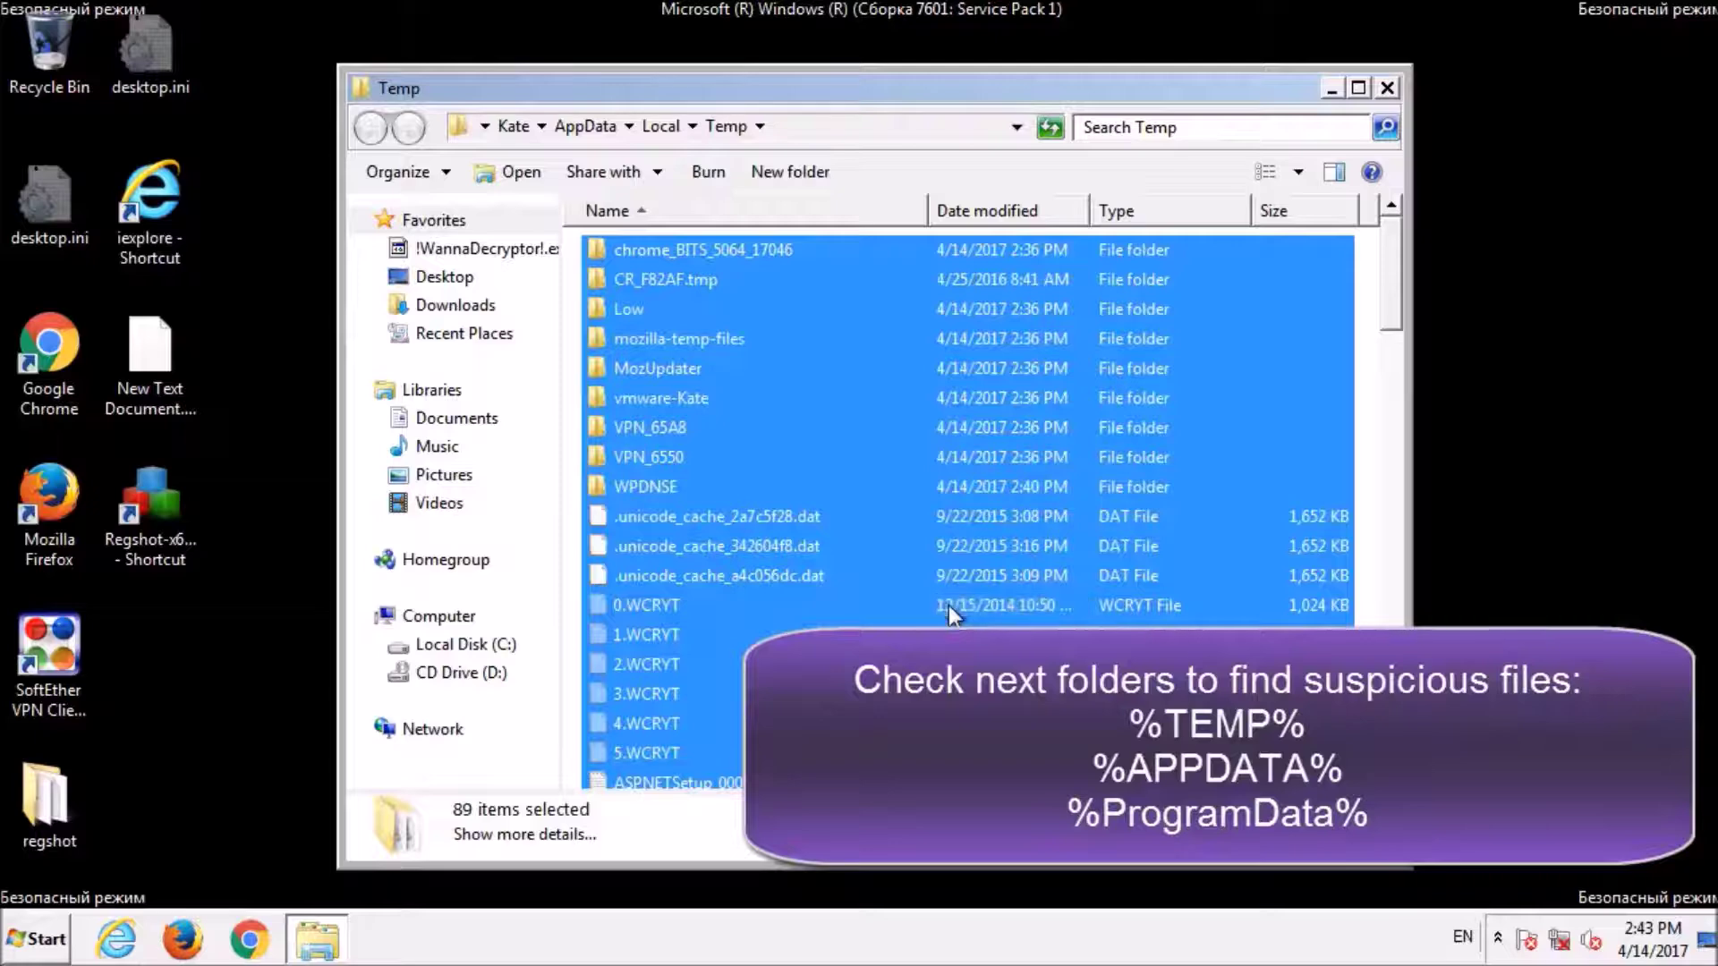
pyautogui.press('Delete')
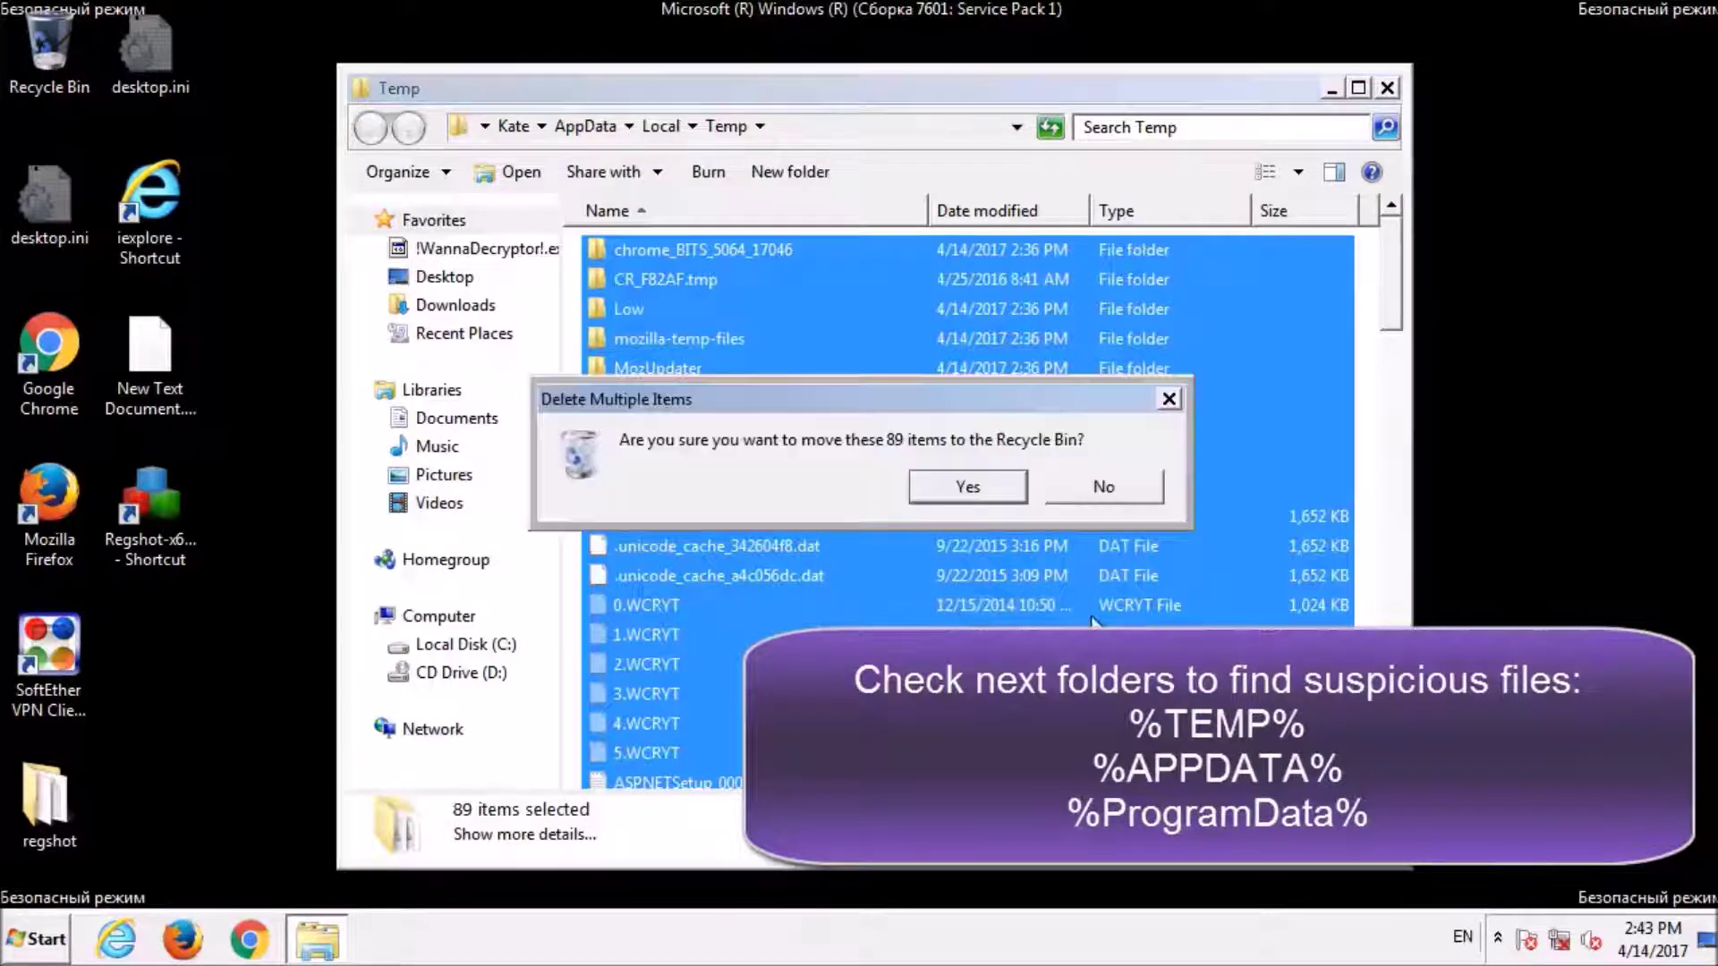
pyautogui.click(961, 500)
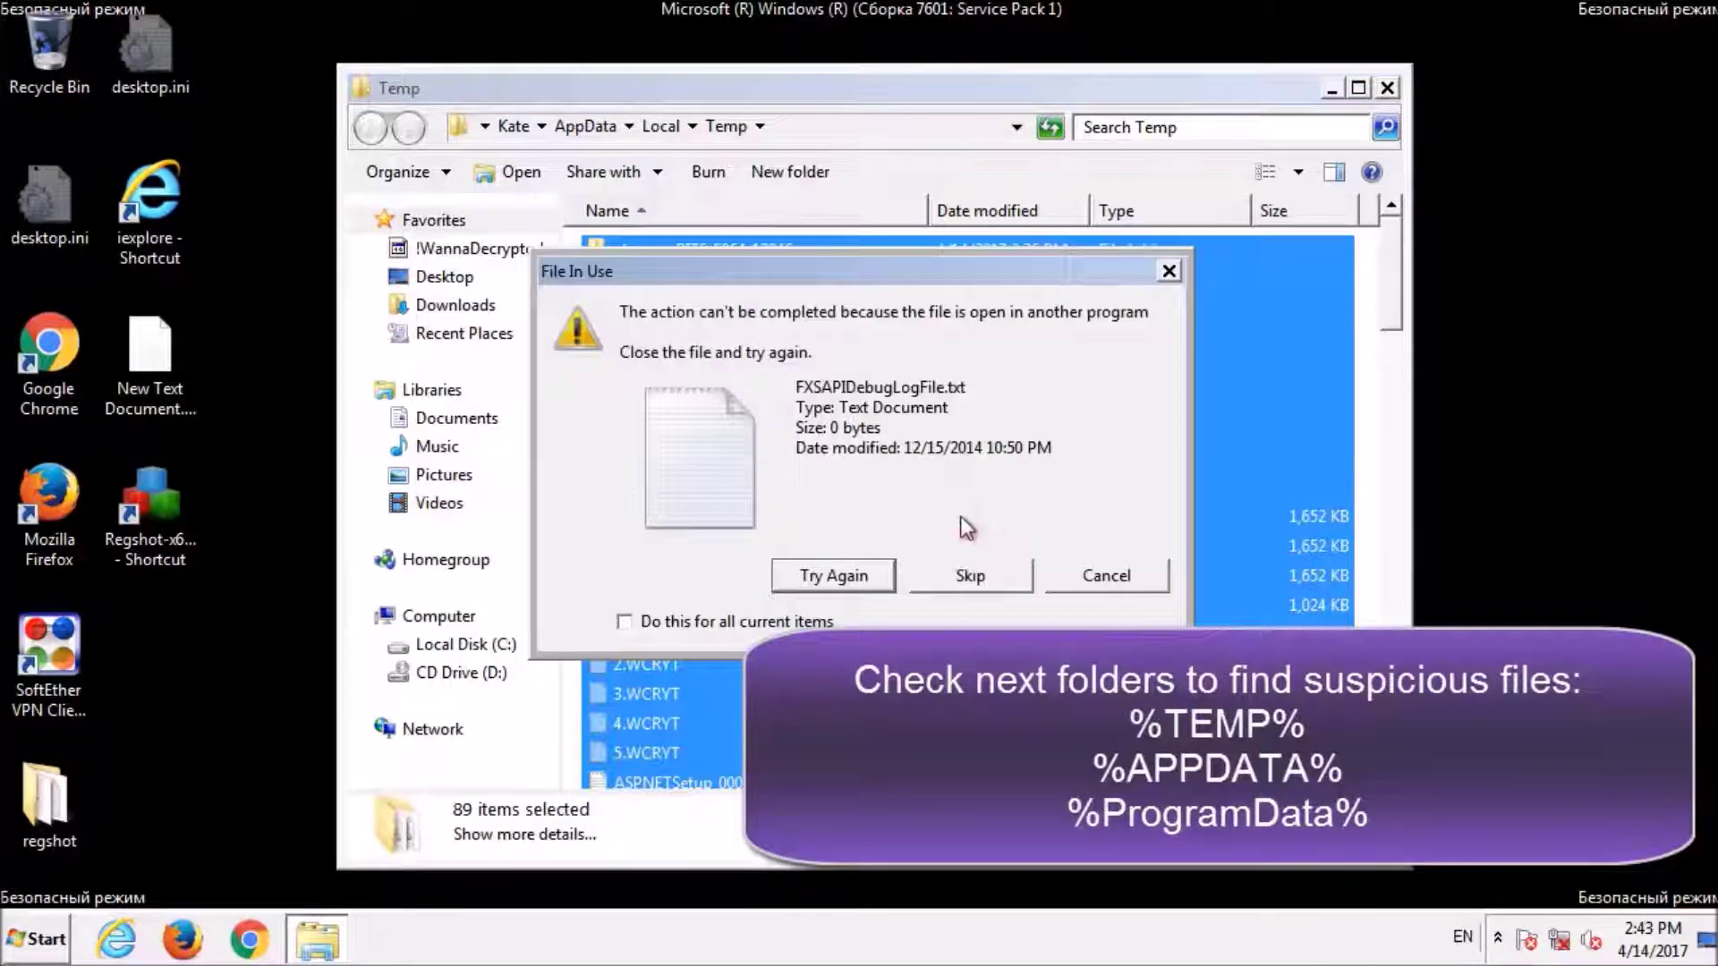
pyautogui.click(937, 580)
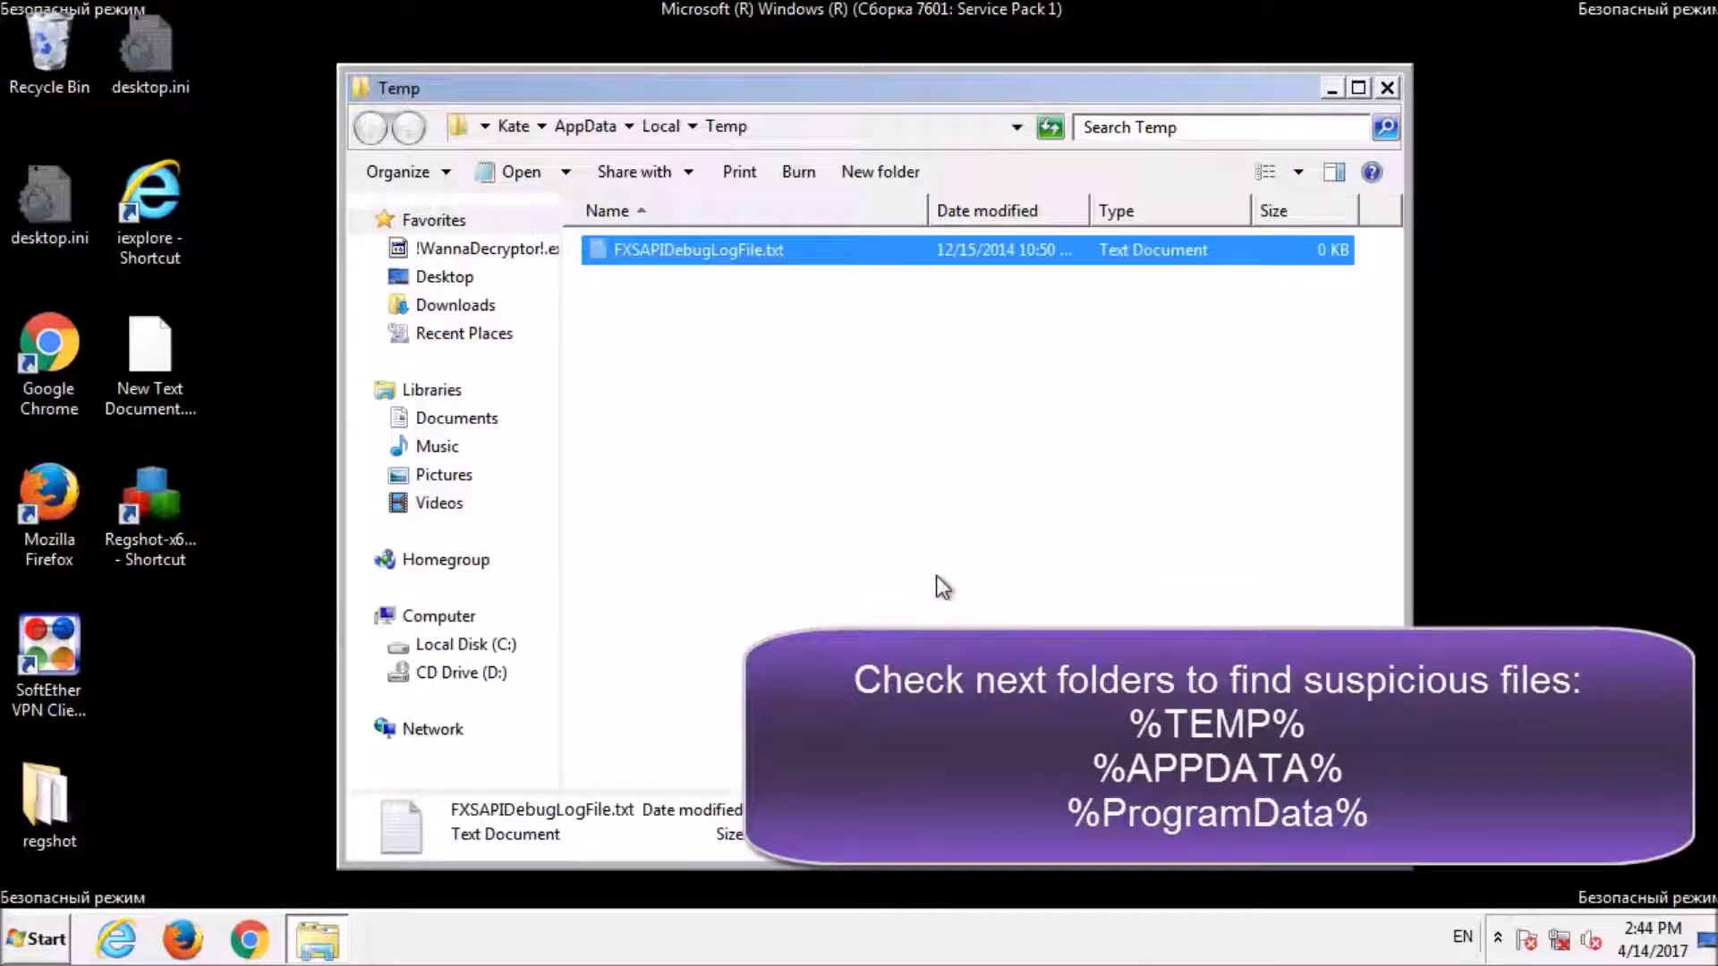
pyautogui.click(1387, 87)
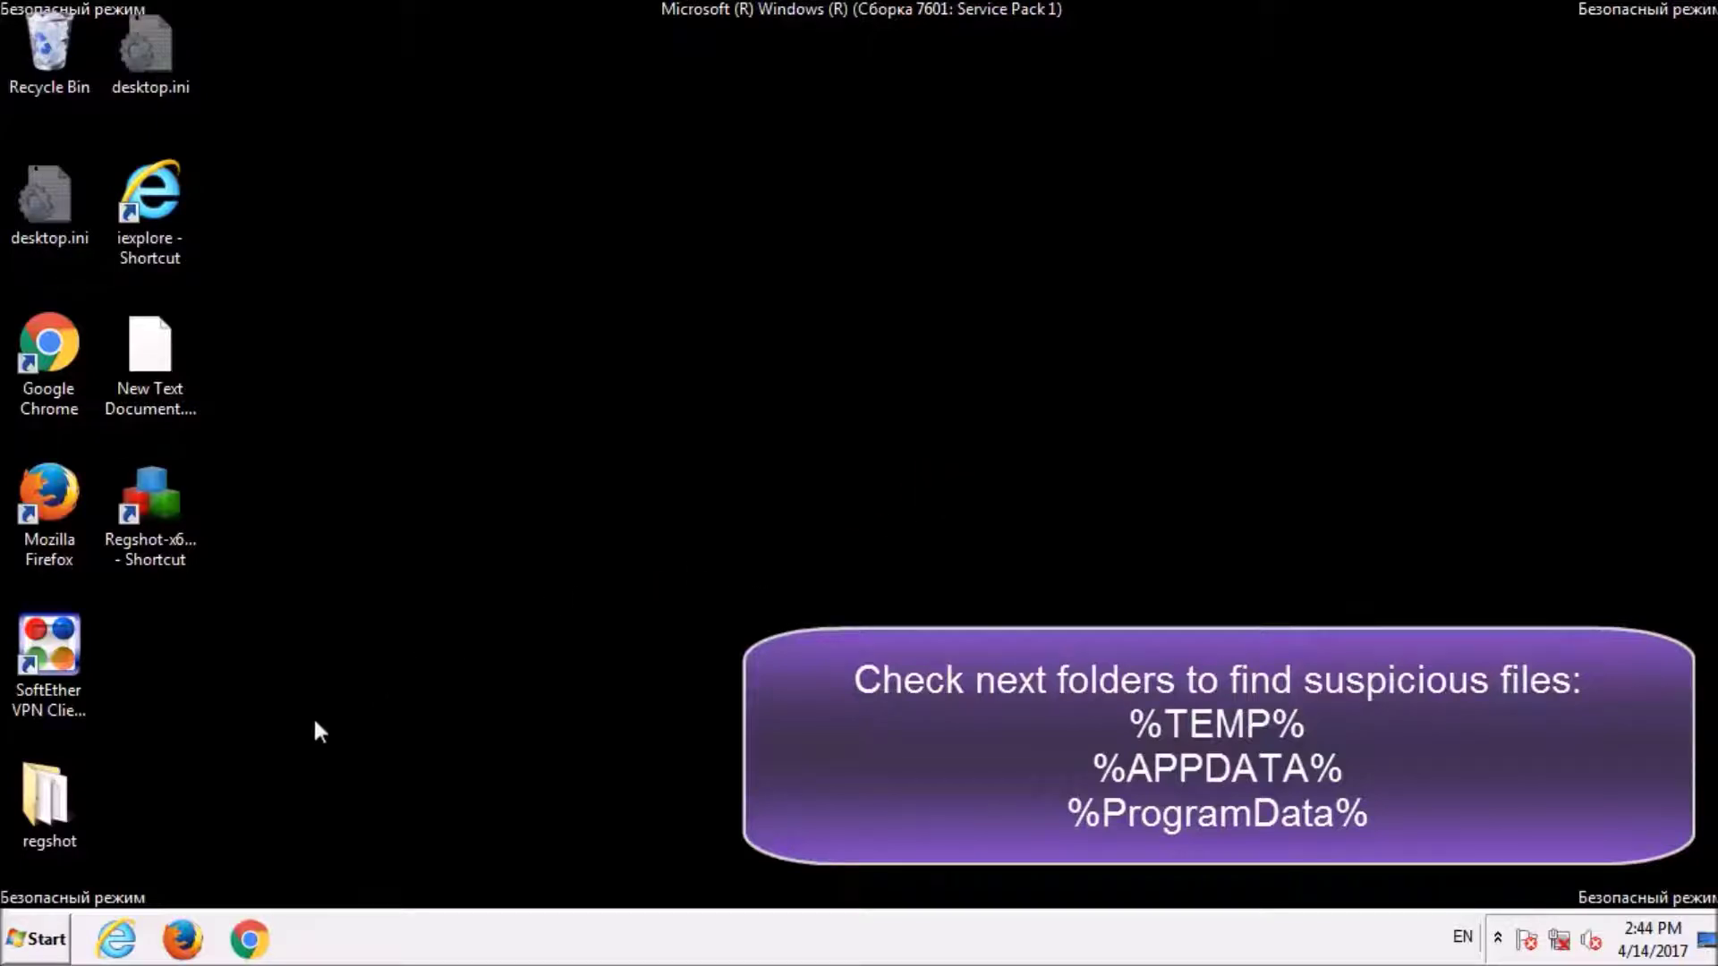
# - Open the Roaming folder by searching for %appdata%
pyautogui.click(35, 940)
pyautogui.click(114, 888)
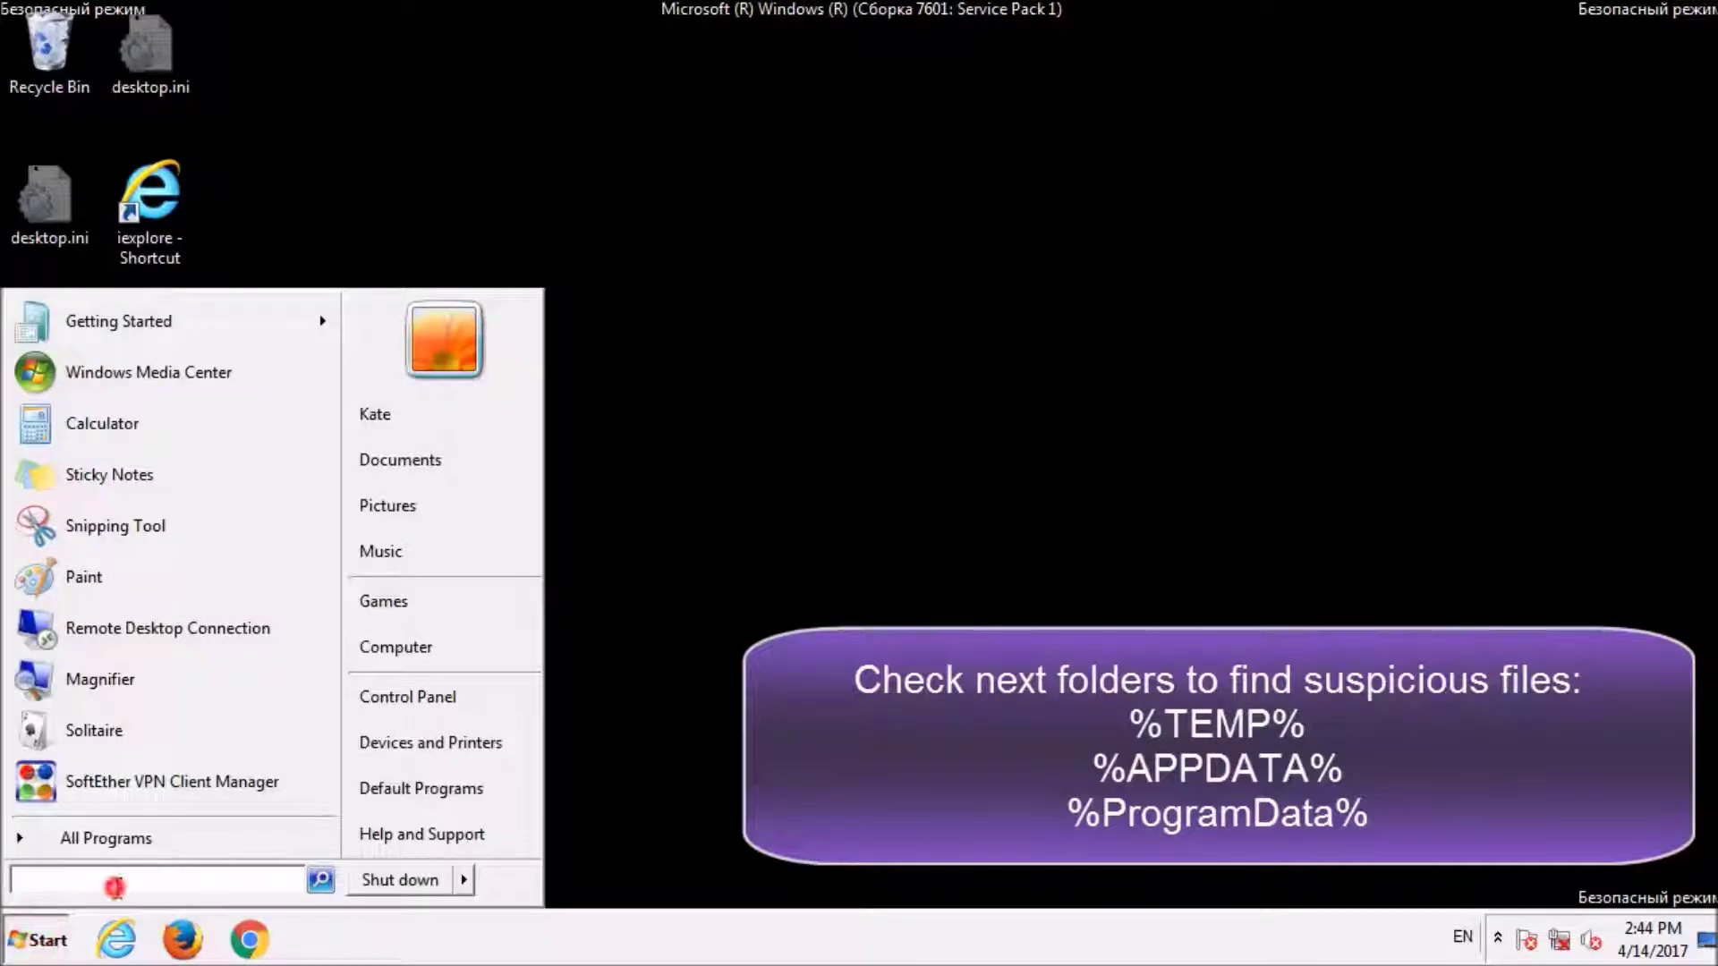
pyautogui.write('%appdata%')
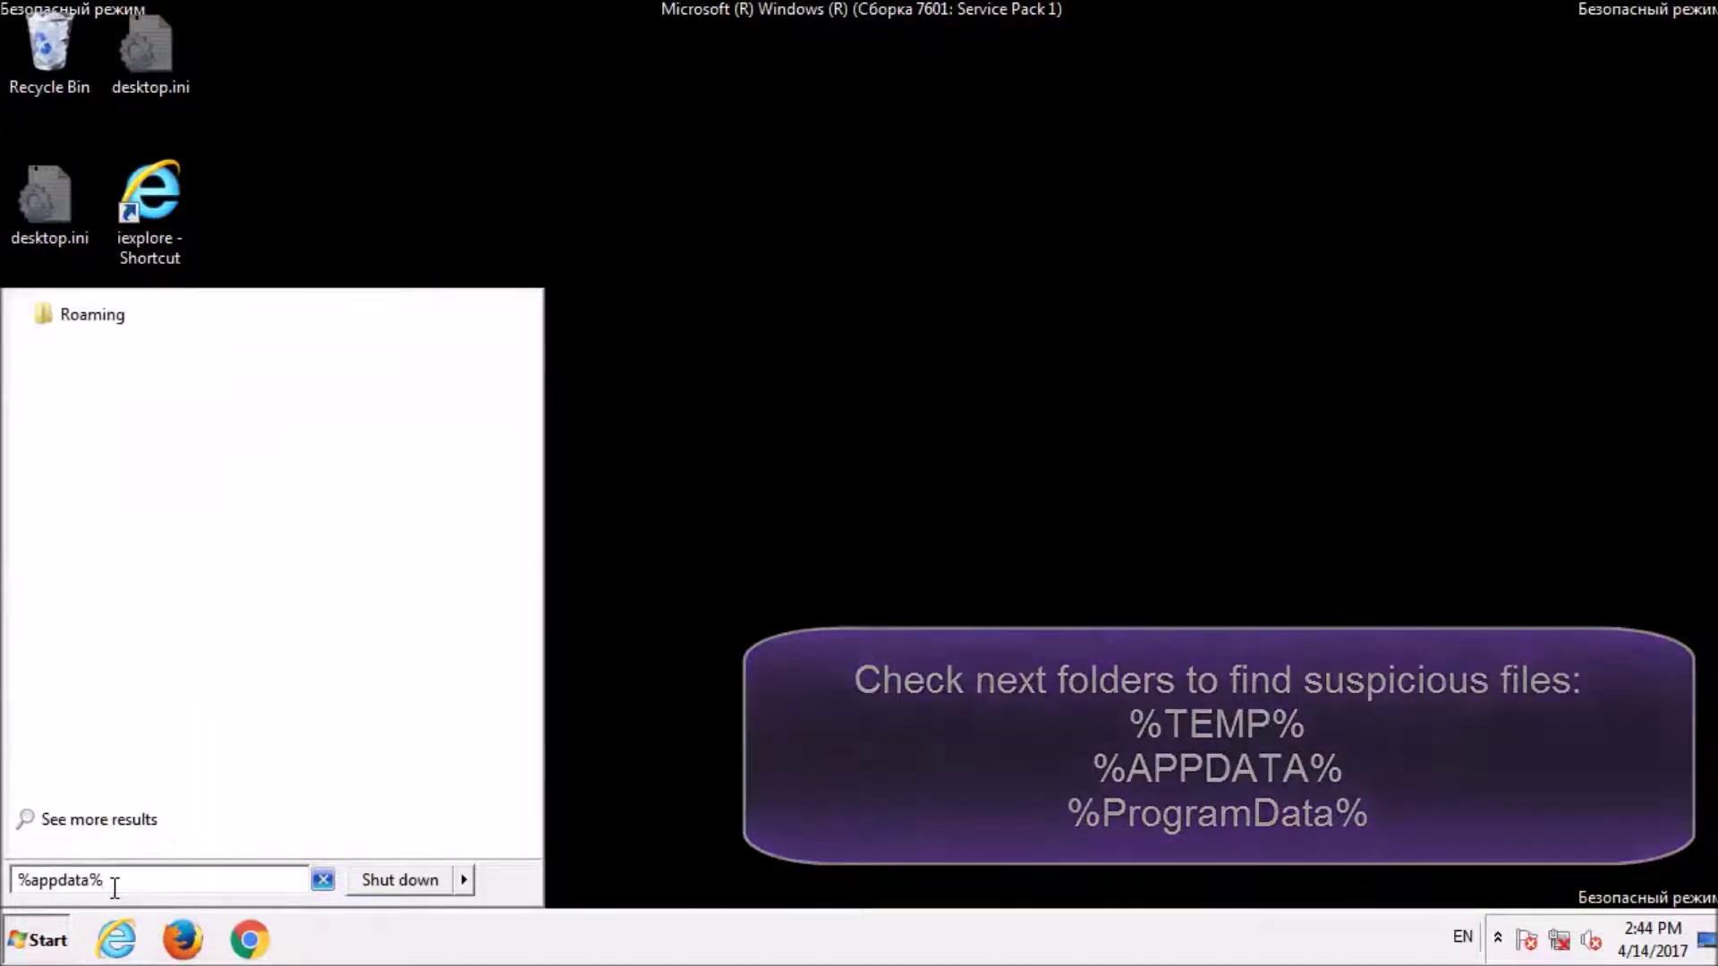
pyautogui.click(165, 317)
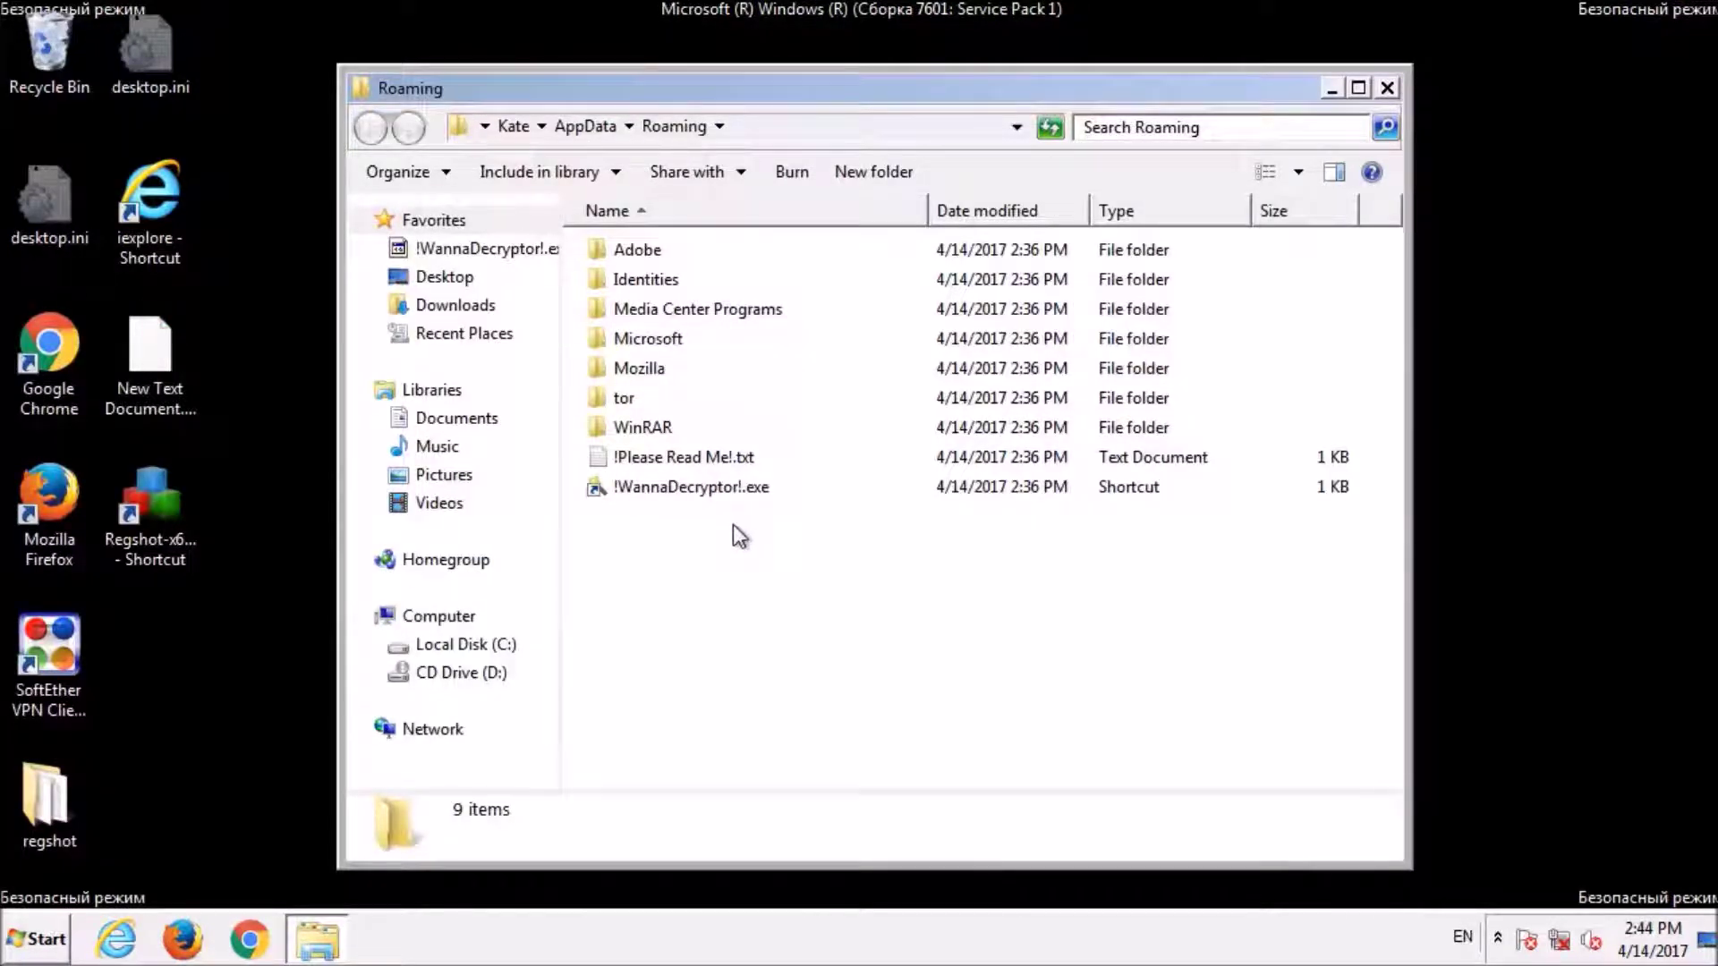
# - Permanently delete the tor folder, !Please Read Me!.txt and the !WannaDecryptor!.exe shortcut from Roaming, and close the folder window
pyautogui.moveTo(733, 525); pyautogui.dragTo(637, 459)
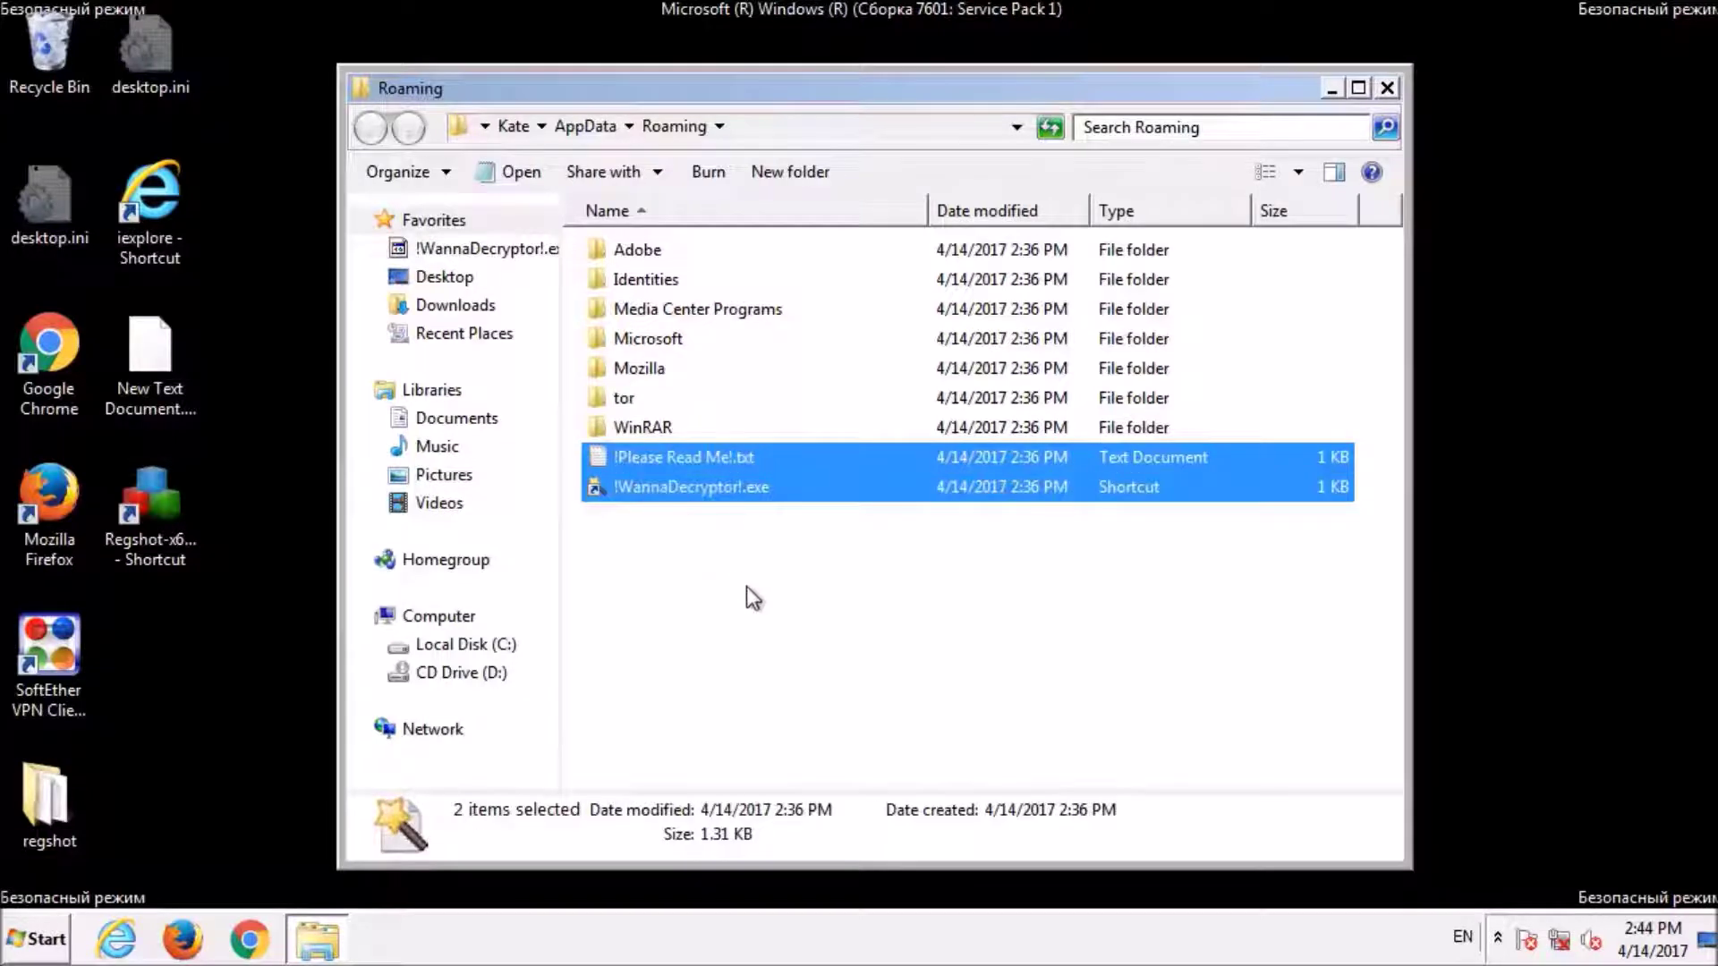
pyautogui.keyDown('ctrl'); pyautogui.click(634, 399); pyautogui.keyUp('ctrl')
pyautogui.hotkey('shift', 'Delete')
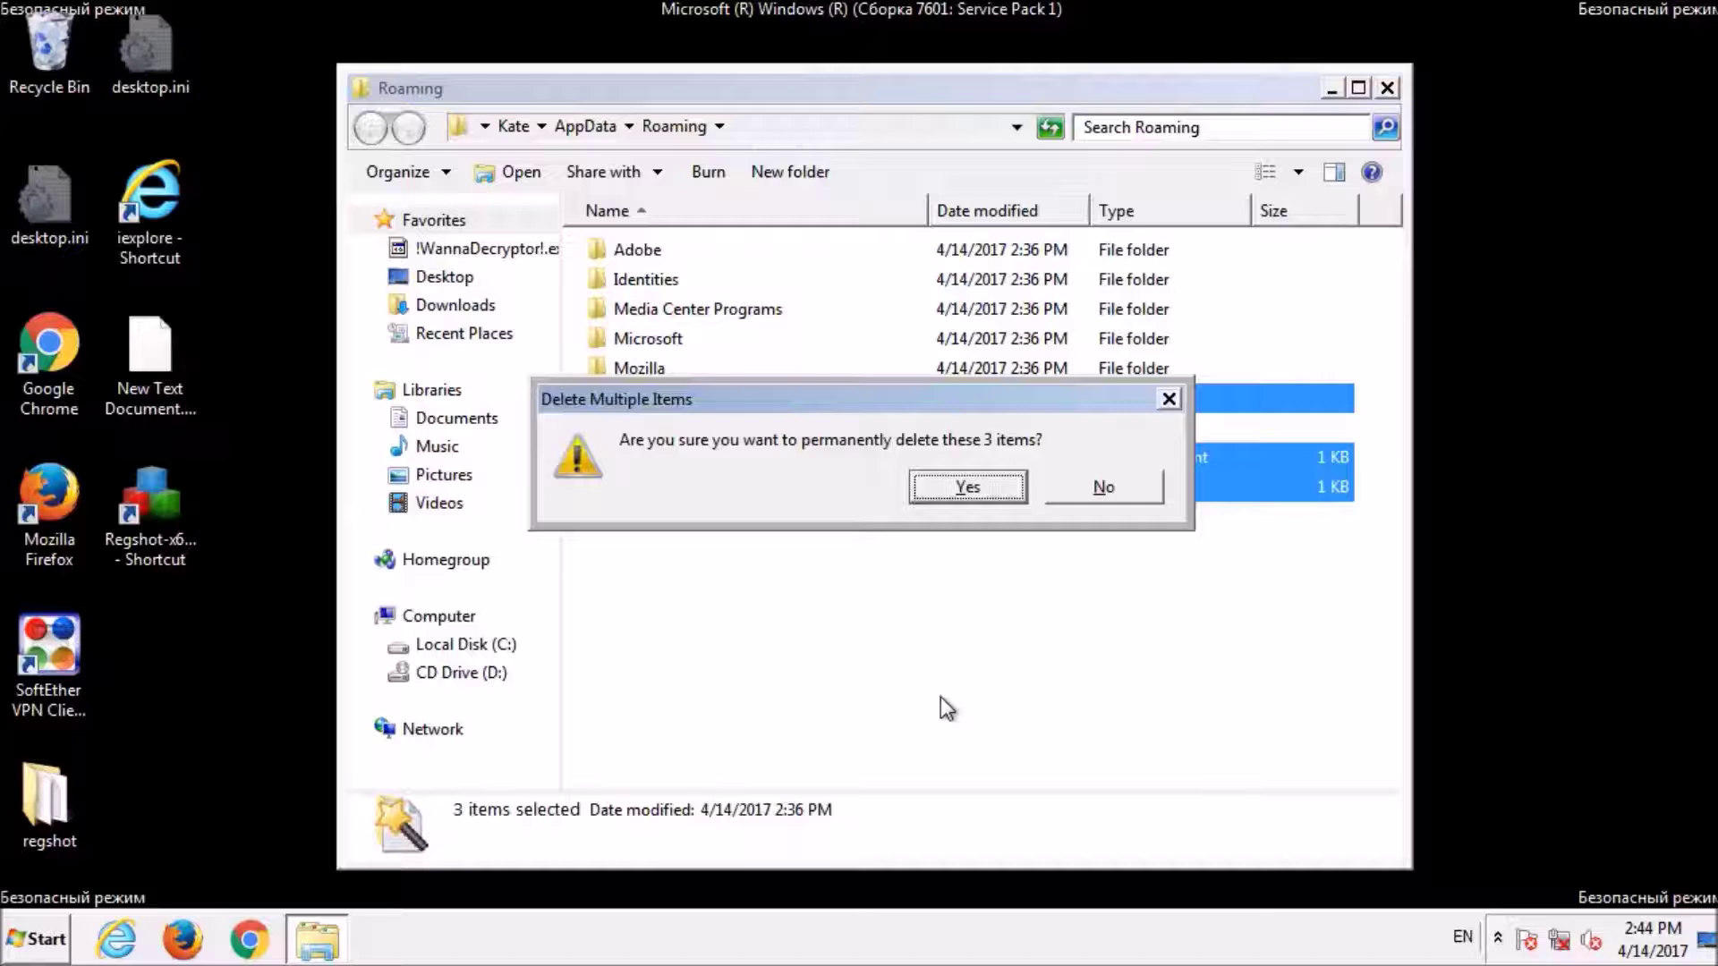
pyautogui.click(968, 487)
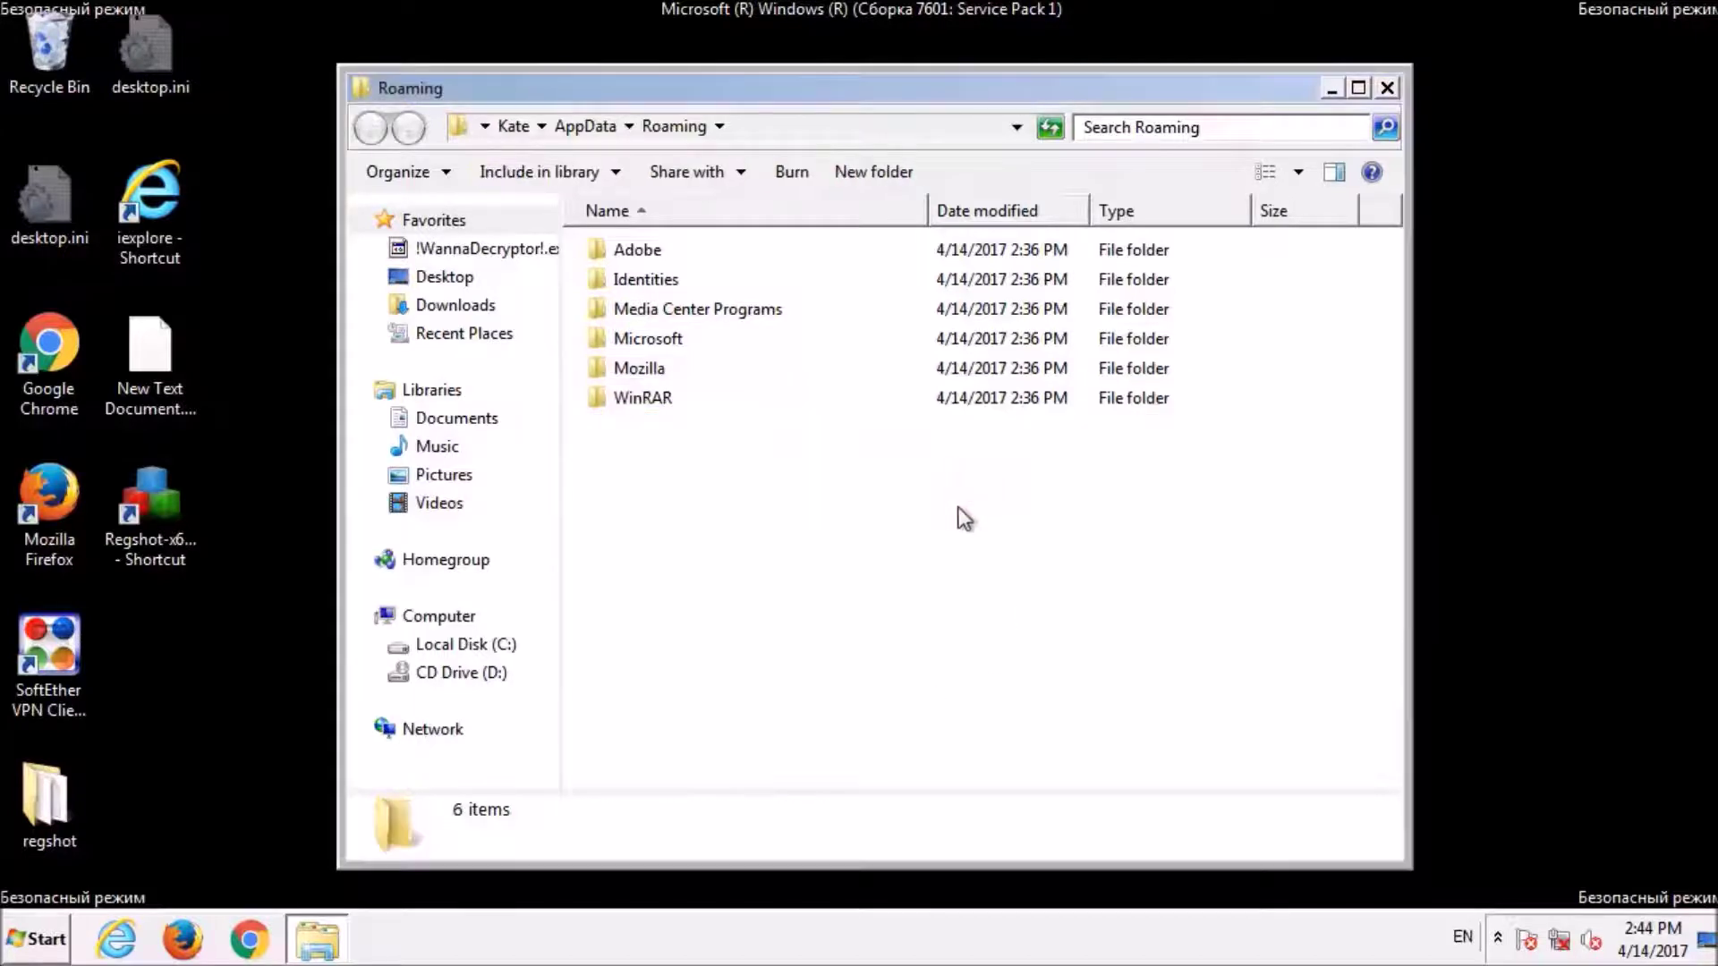
pyautogui.click(1389, 88)
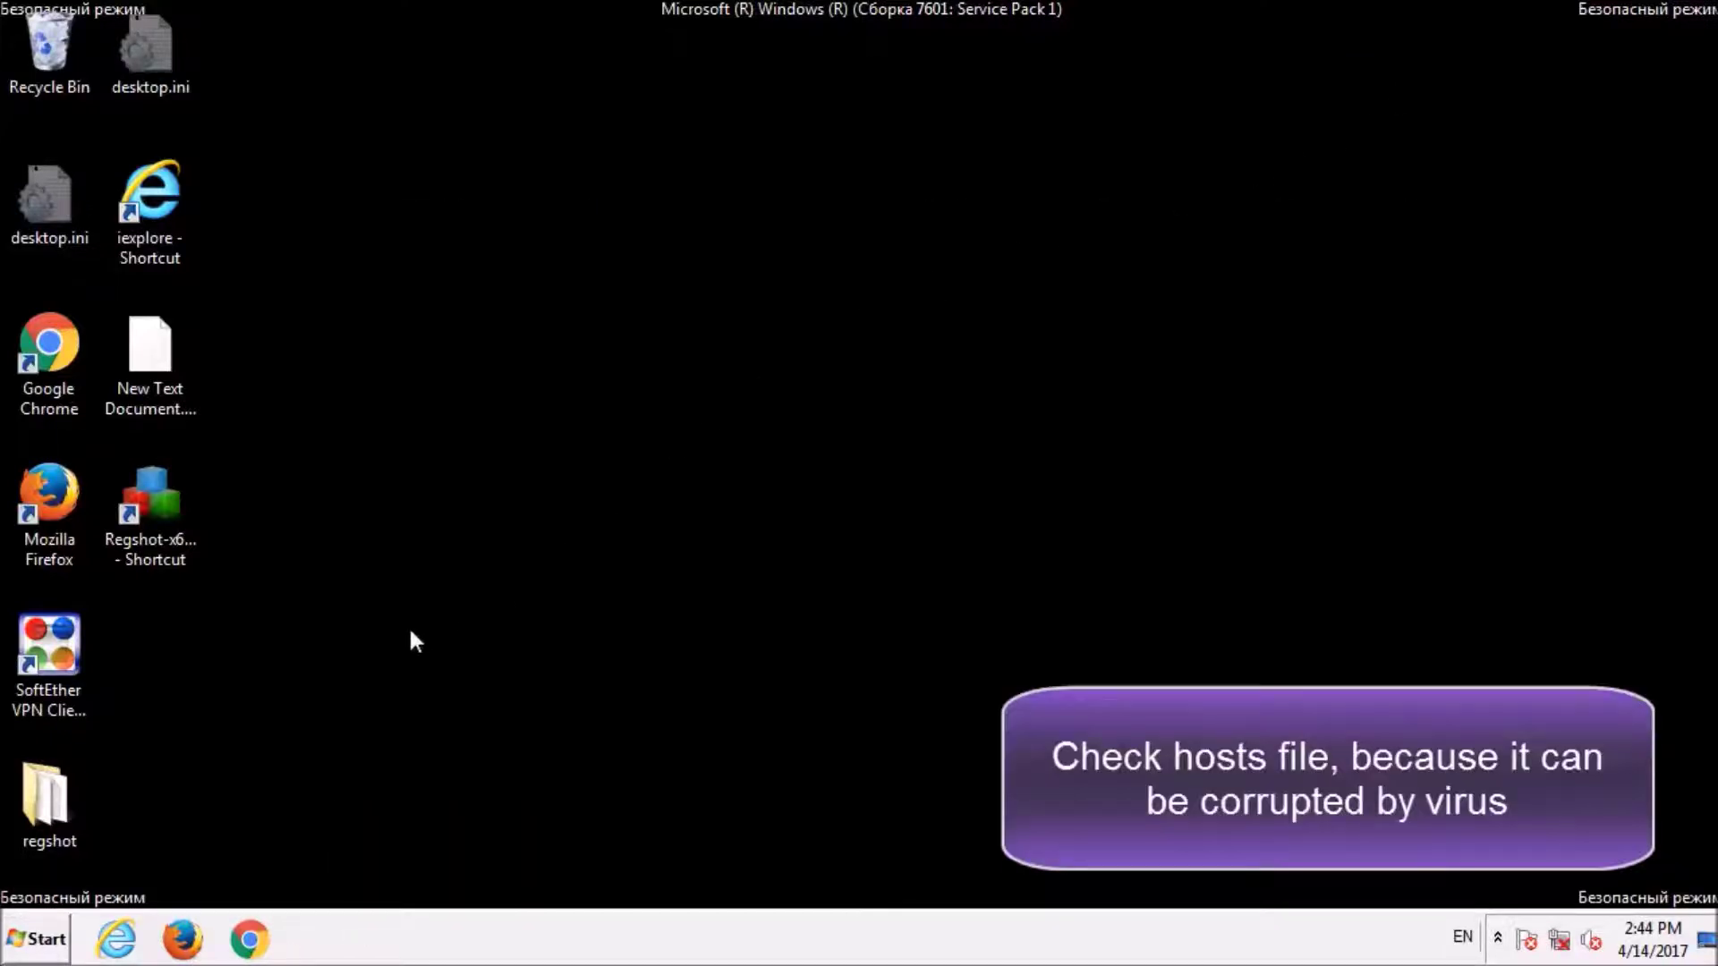
# - Browse from Computer to the hosts file's folder, C:\Windows\System32\drivers\etc
pyautogui.click(39, 939)
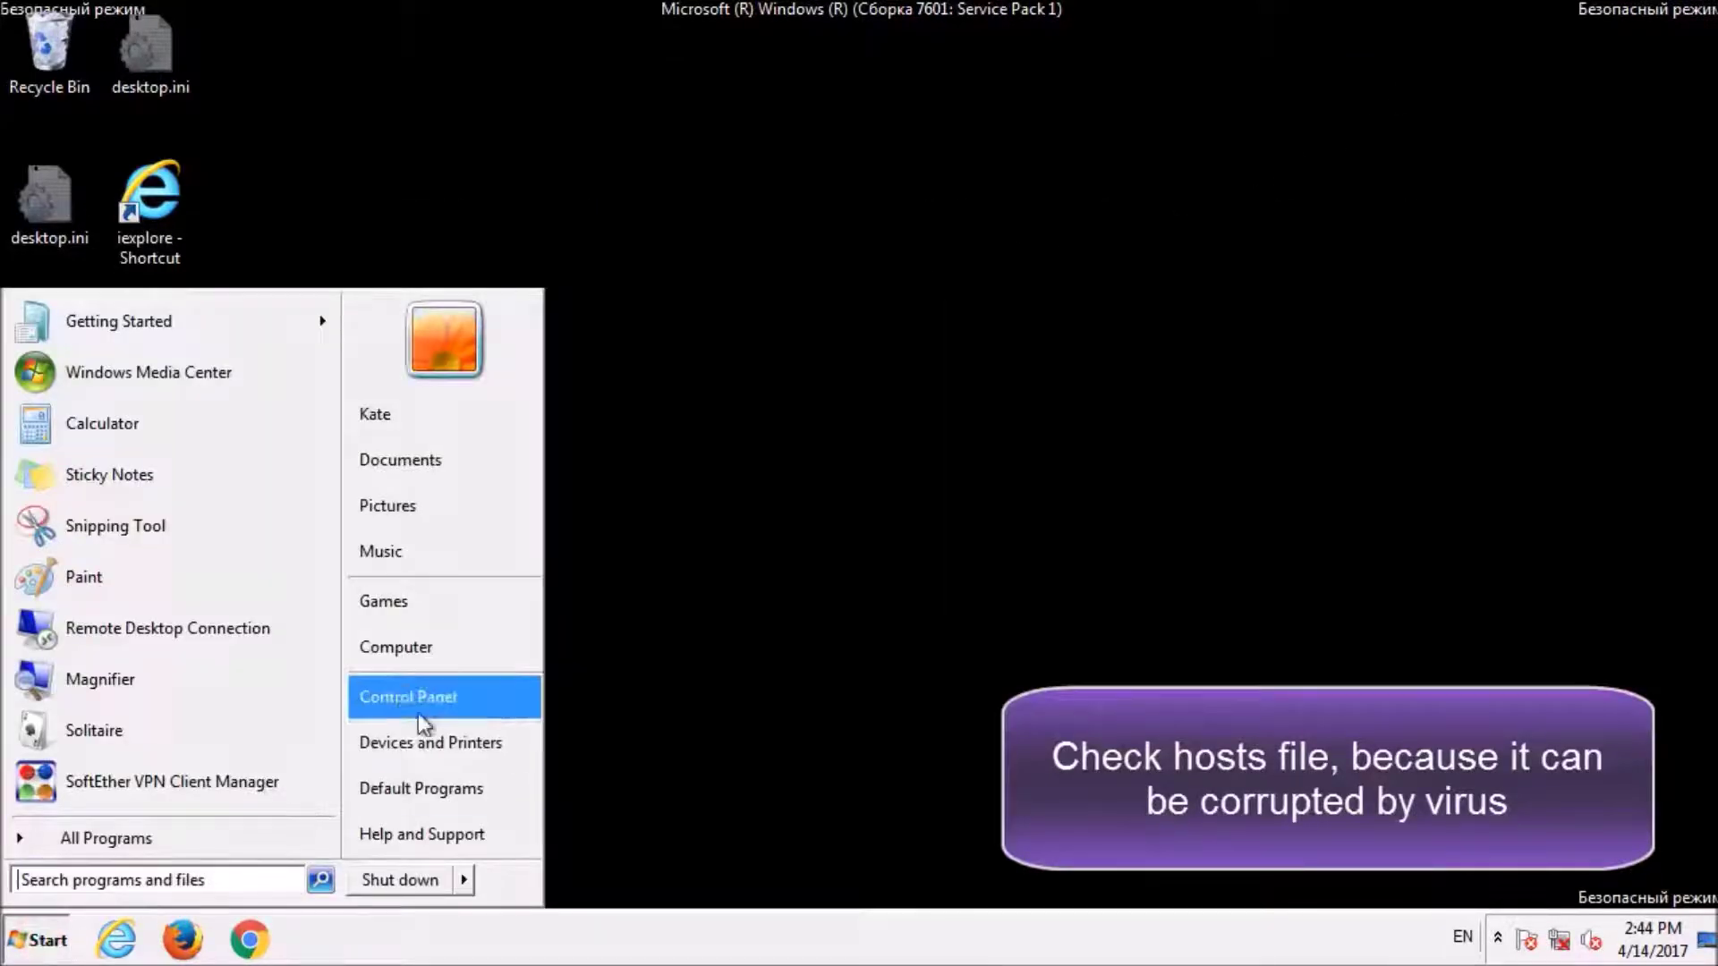
pyautogui.click(492, 646)
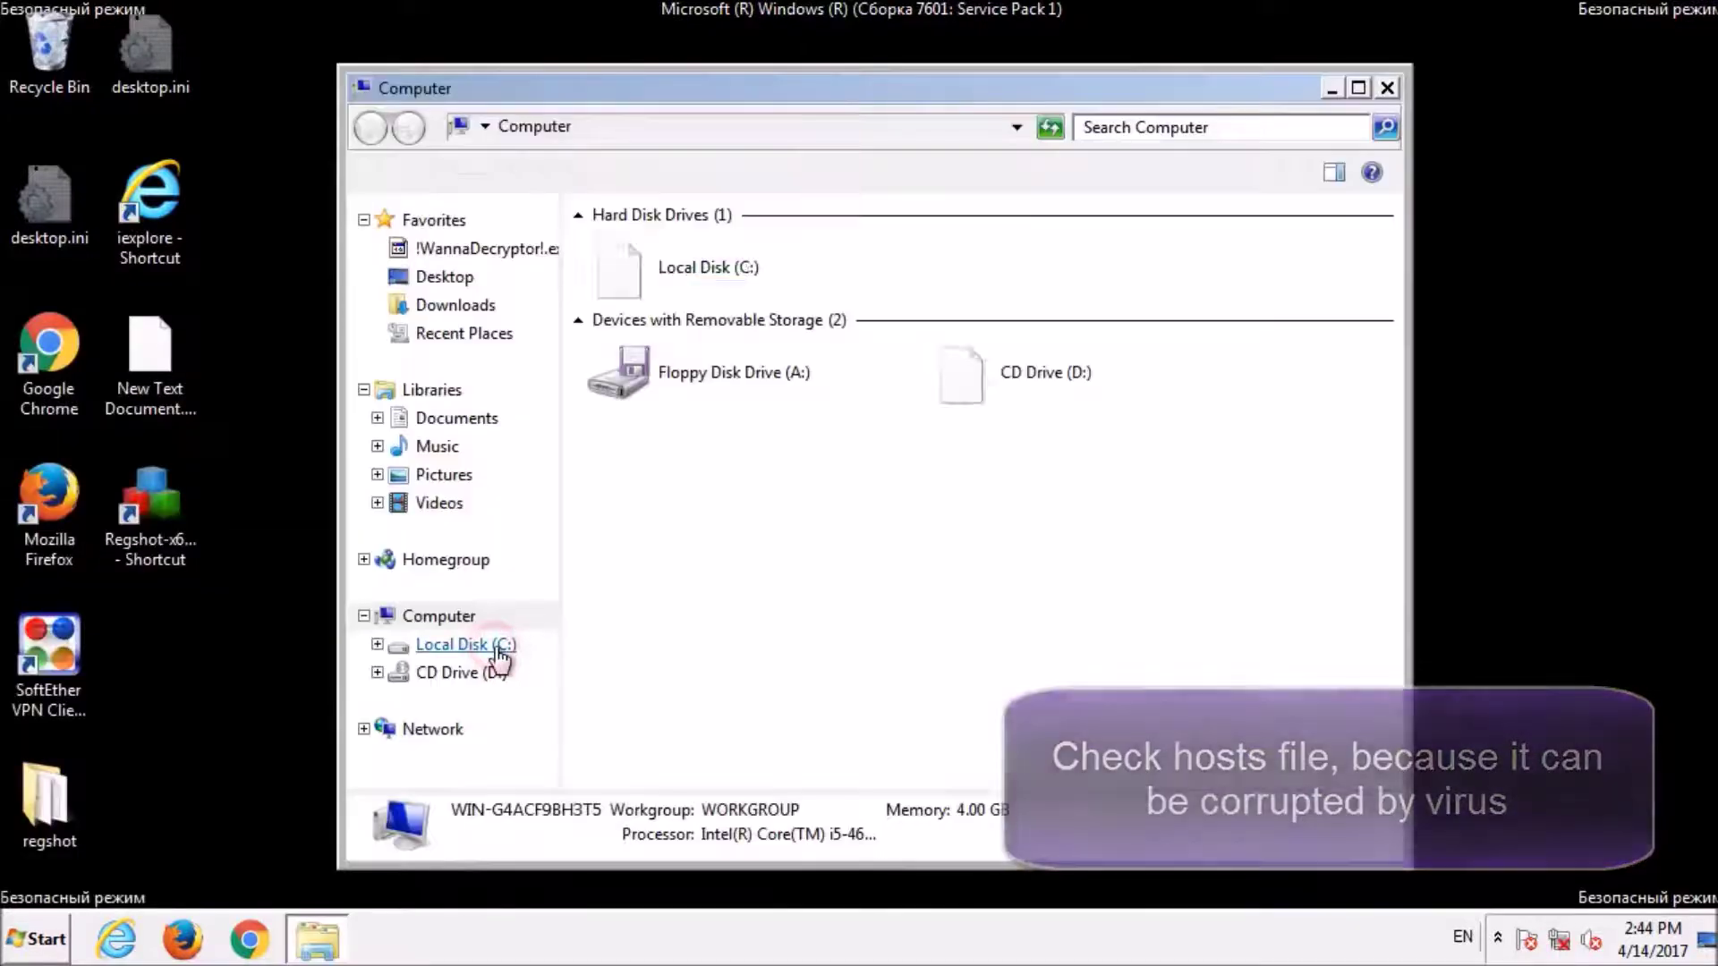
pyautogui.doubleClick(767, 257)
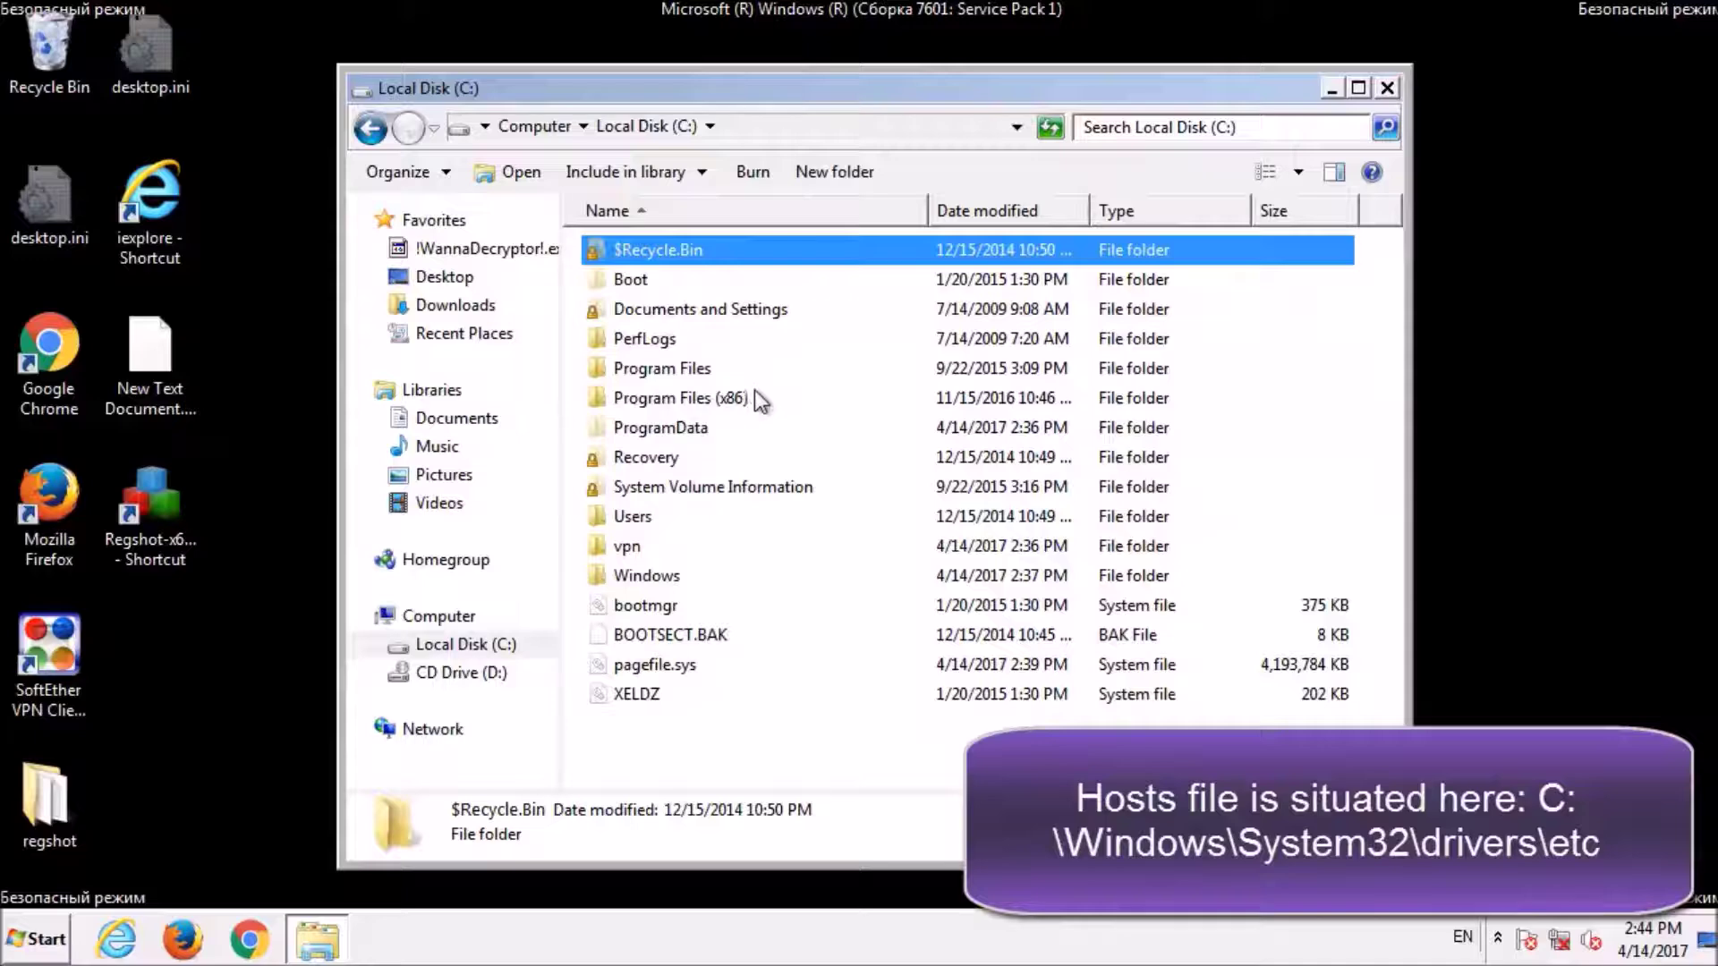
pyautogui.doubleClick(693, 577)
pyautogui.scroll(-3, 694, 577)
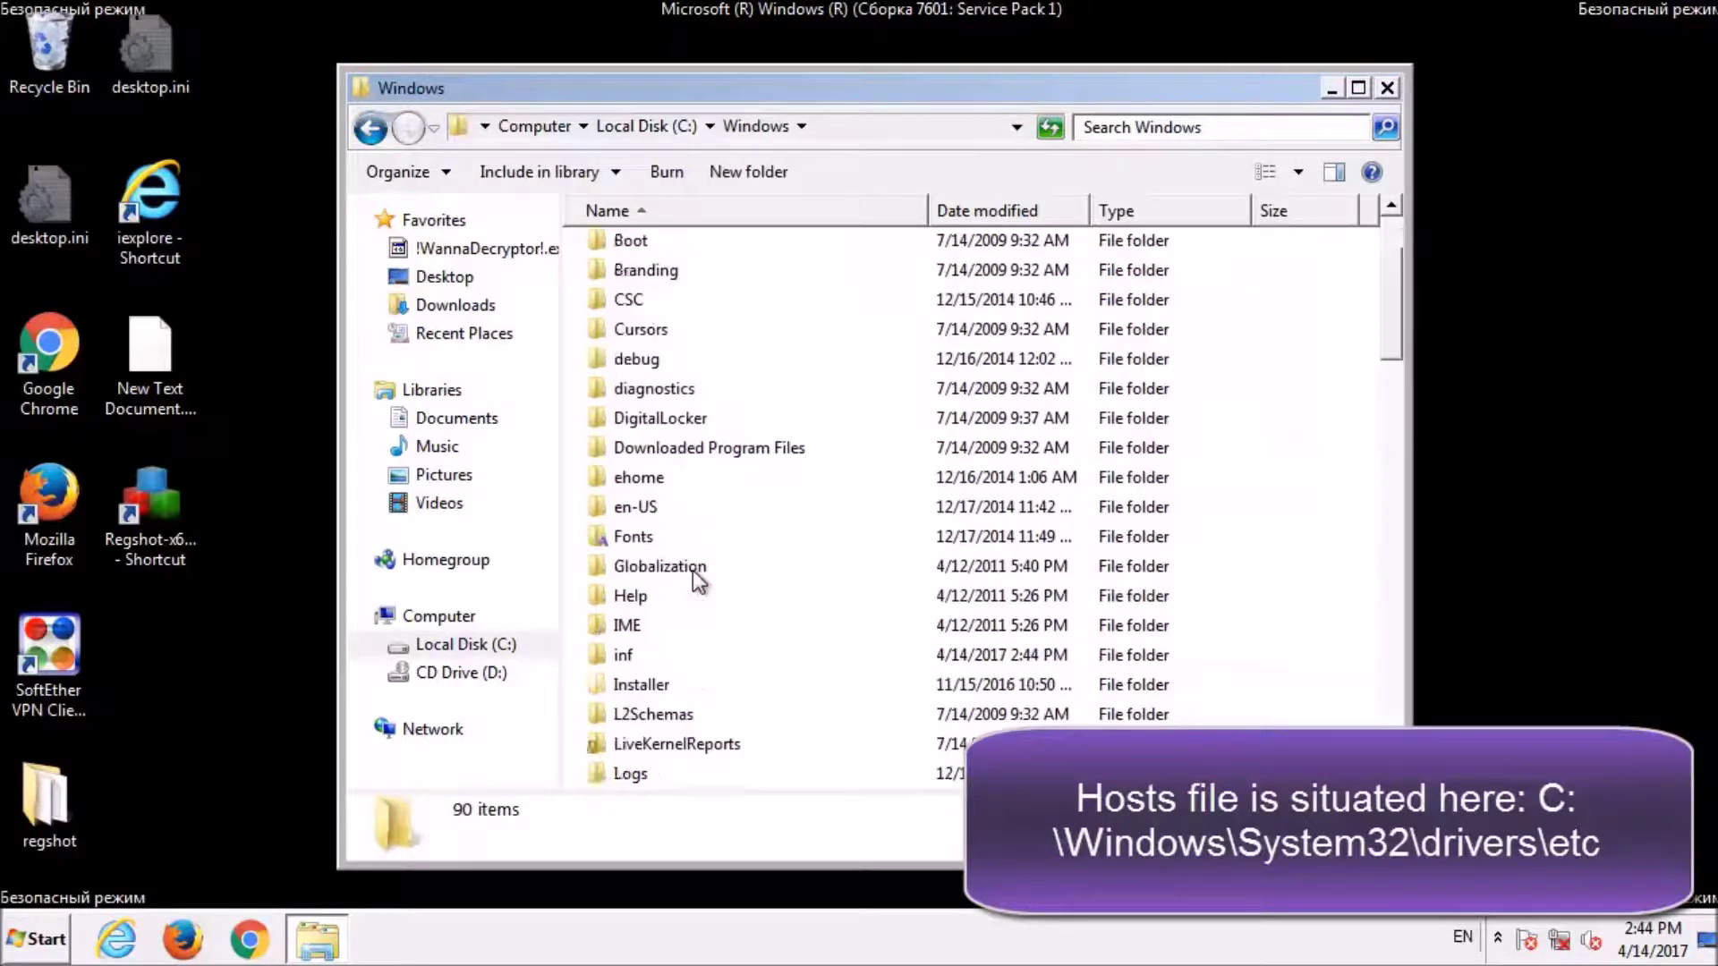
pyautogui.scroll(-8, 696, 581)
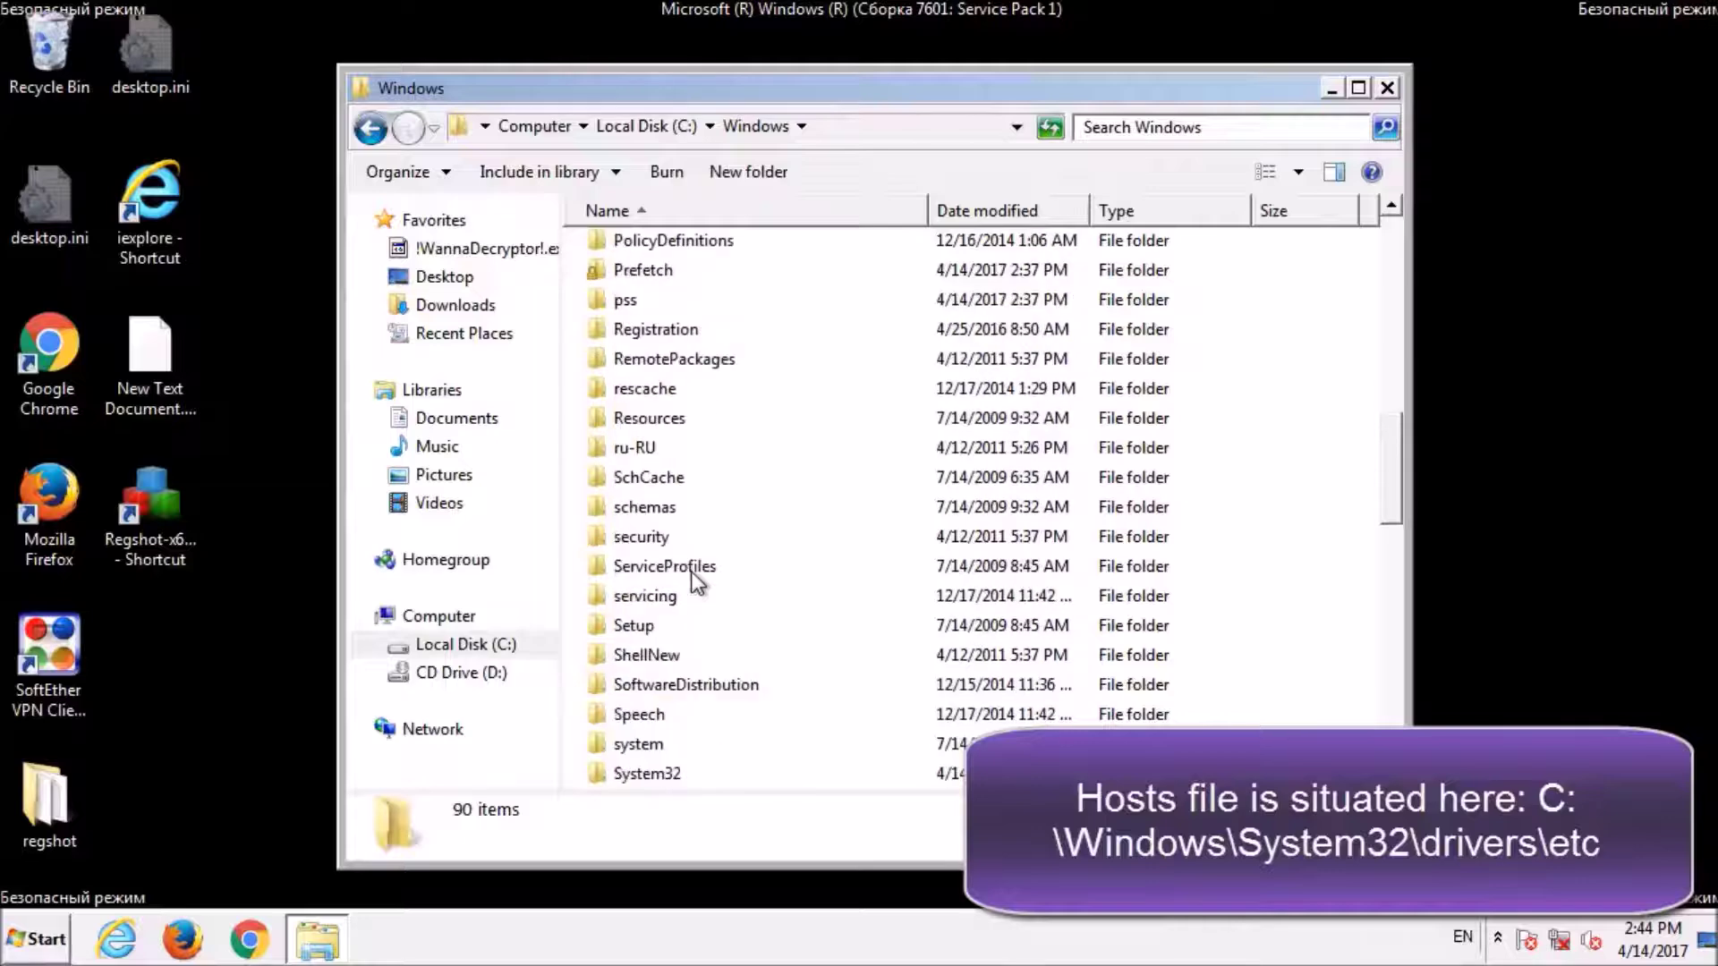
pyautogui.doubleClick(642, 774)
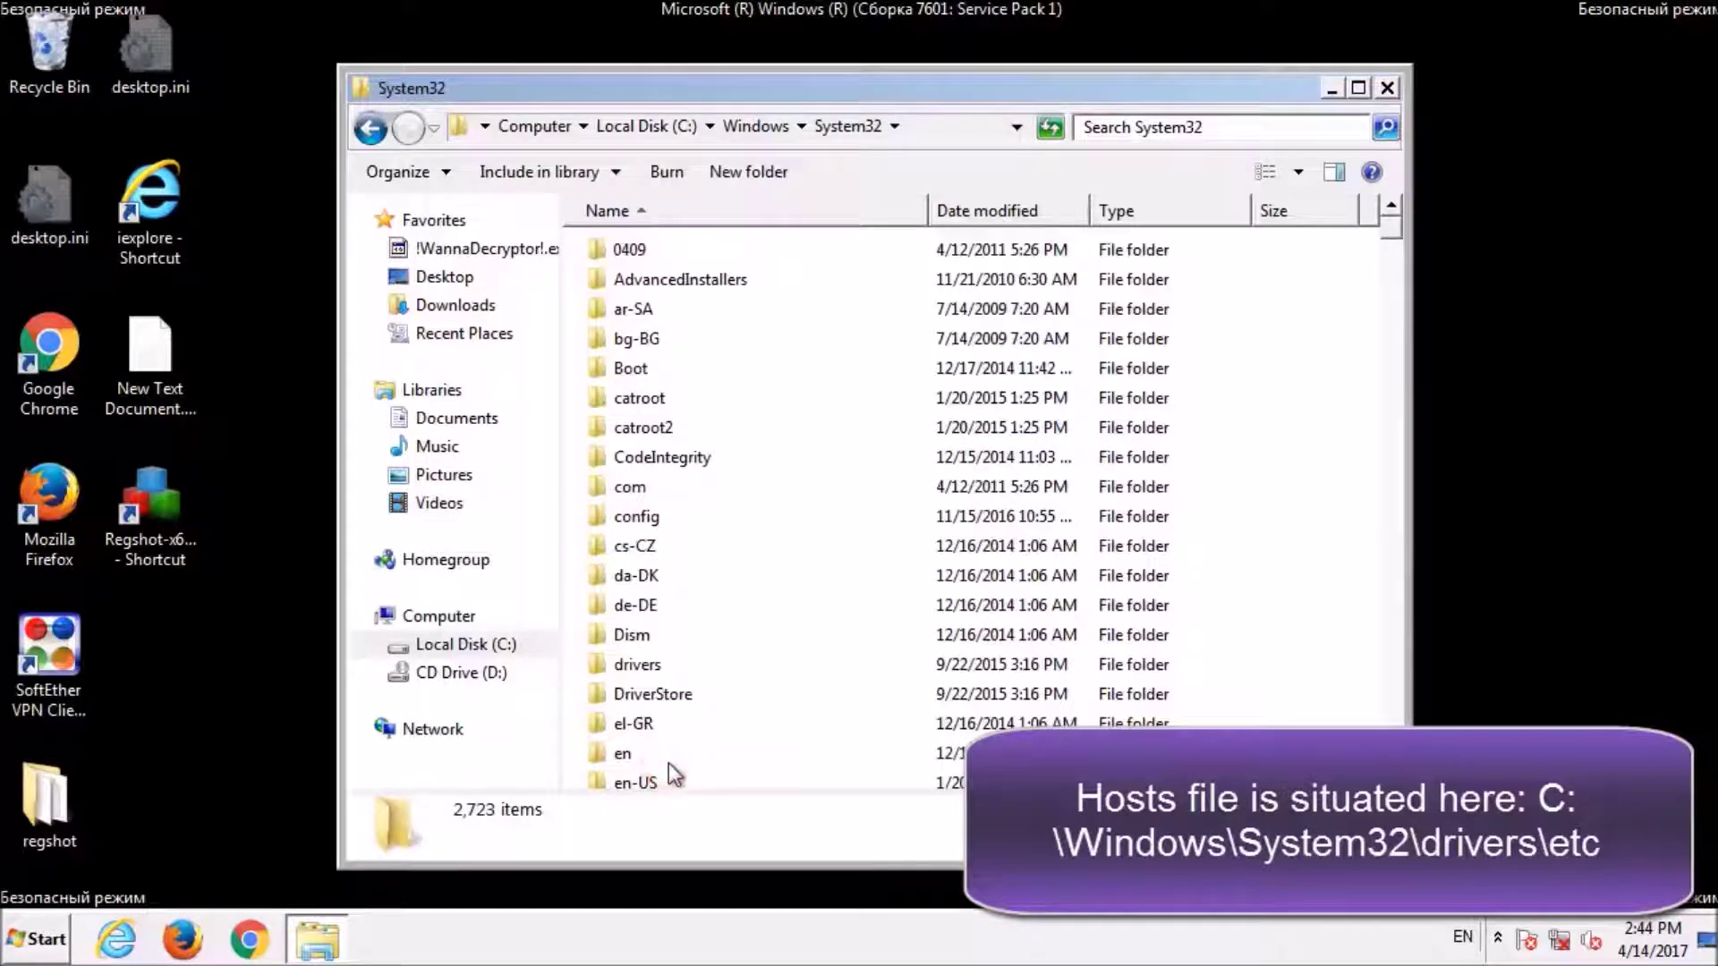
pyautogui.doubleClick(657, 662)
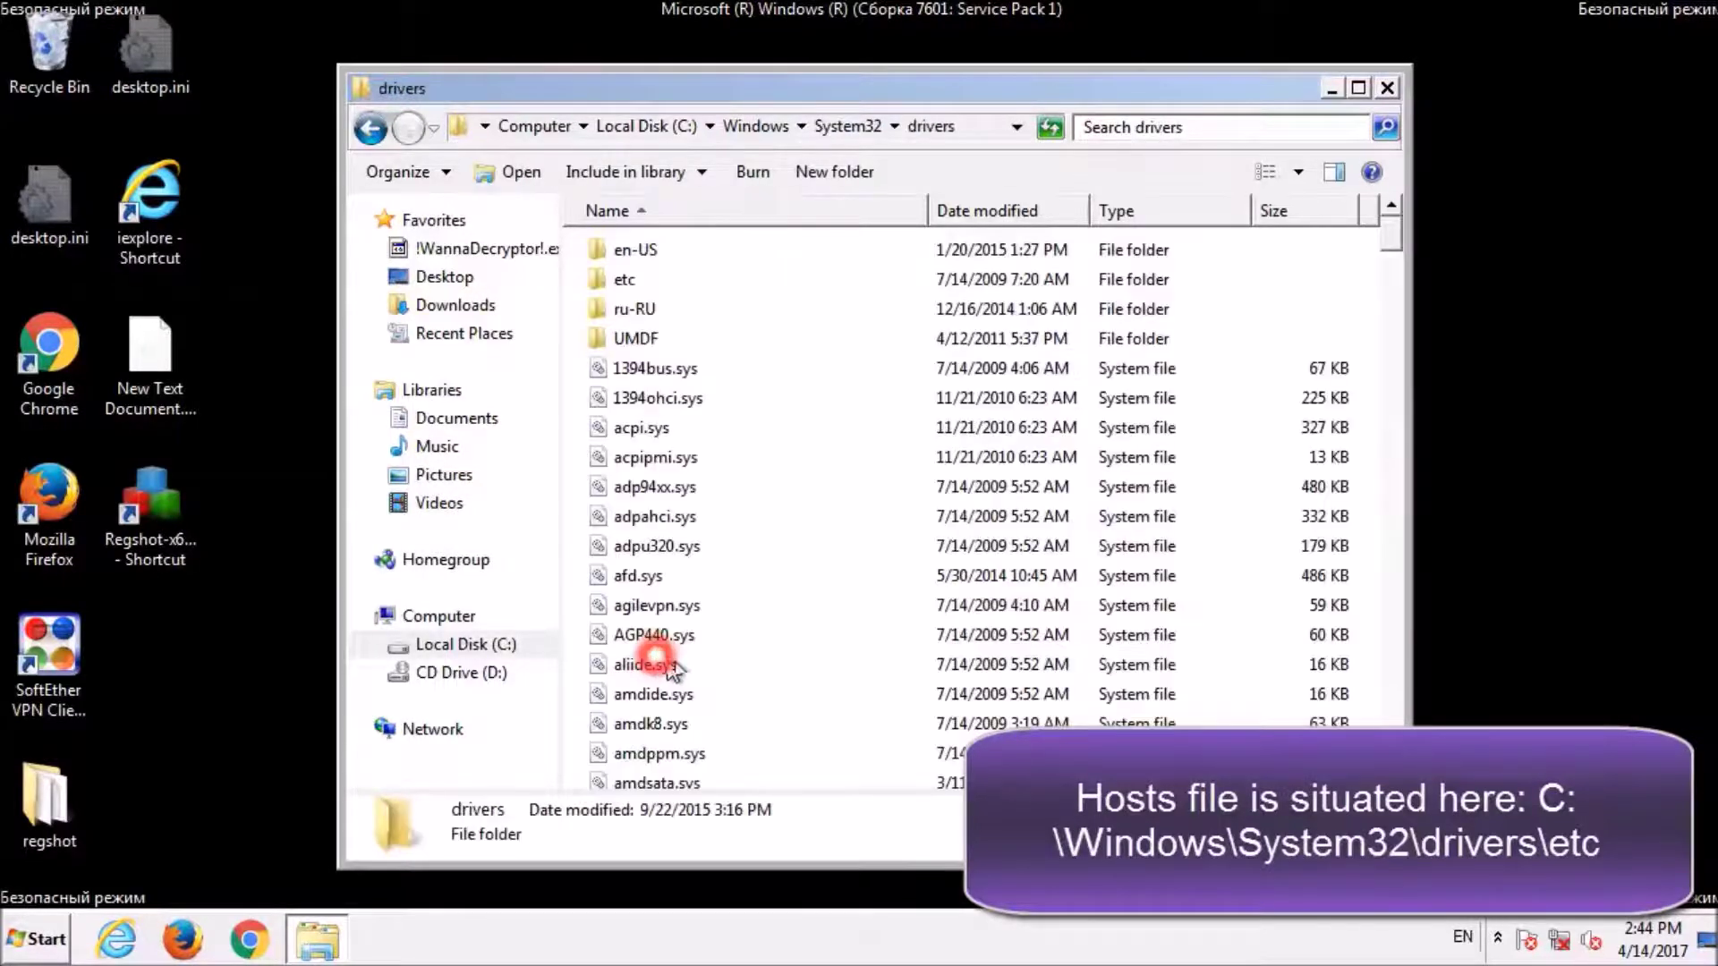
pyautogui.doubleClick(637, 280)
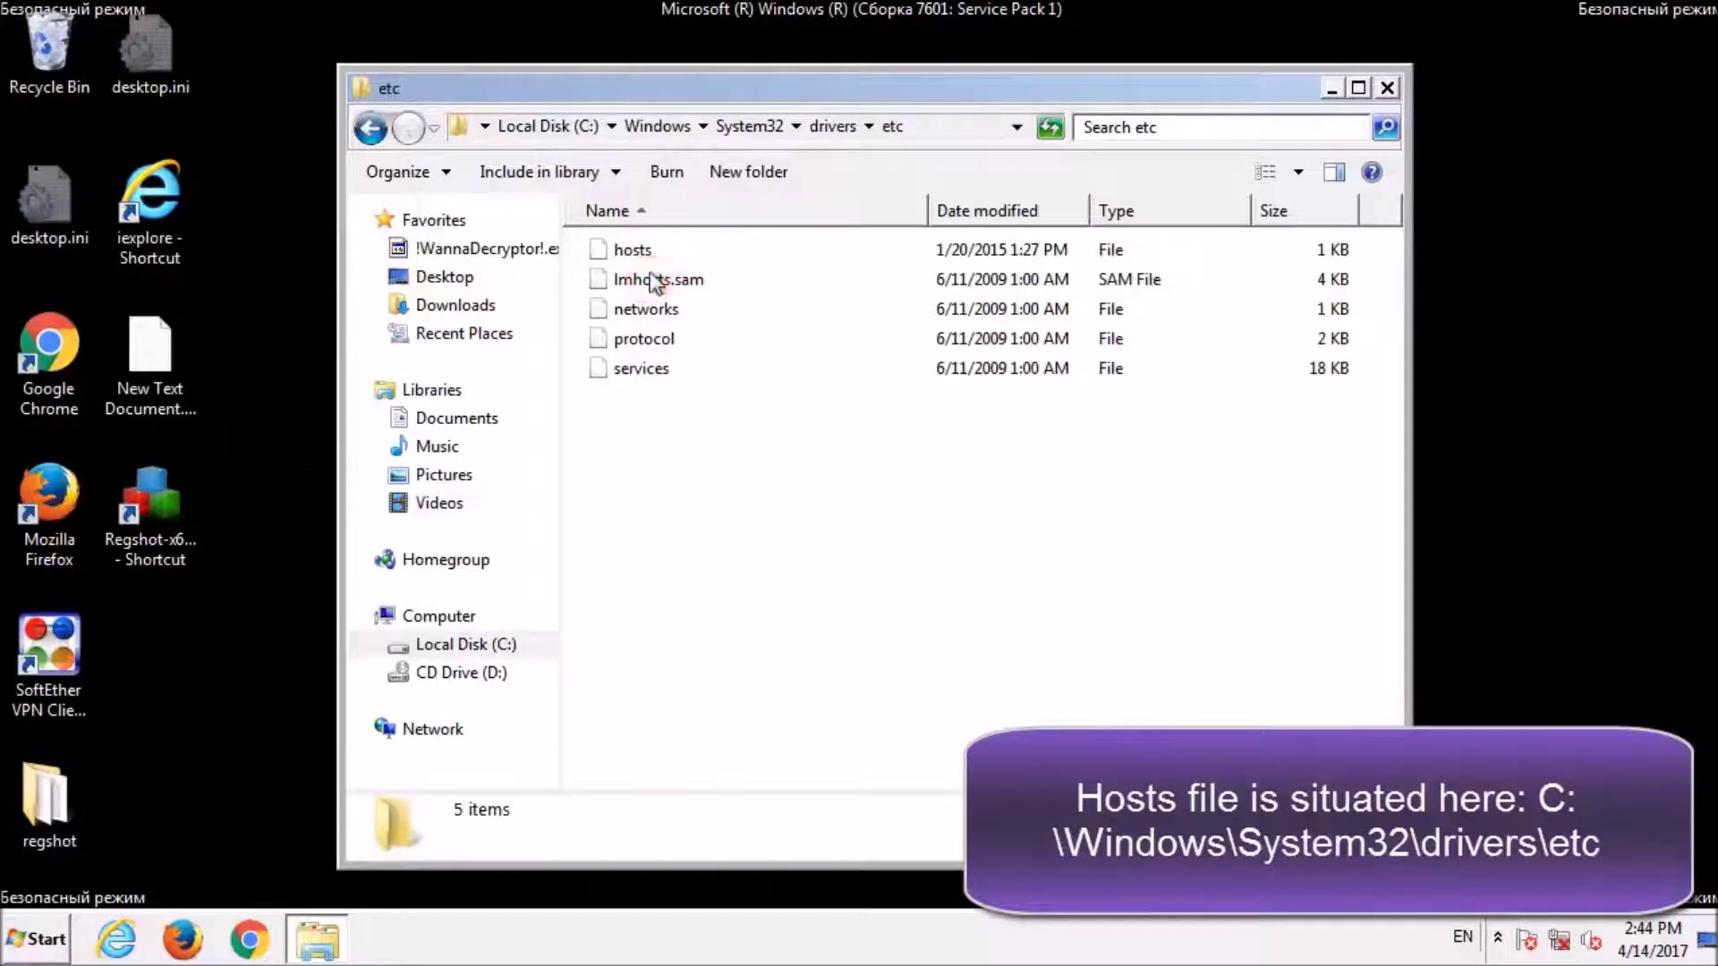
# - Open the hosts file in WordPad, check its entries down to the end for unknown websites, and close the file and its folder
pyautogui.click(646, 255)
pyautogui.doubleClick(645, 252)
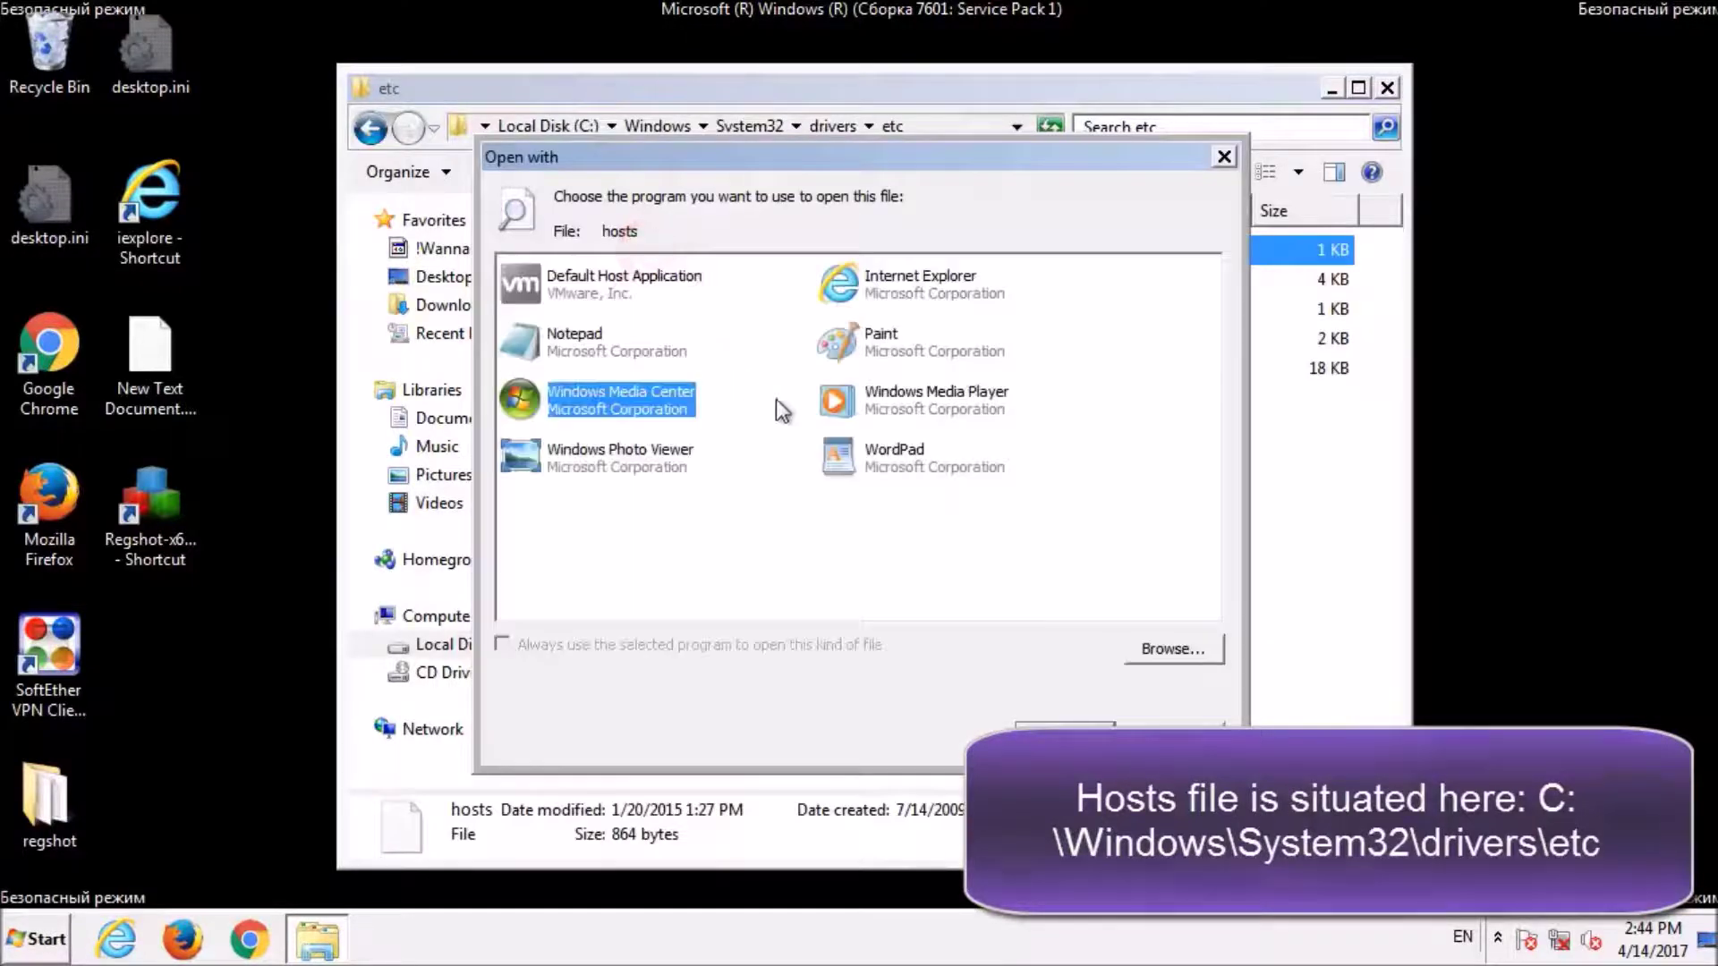
pyautogui.click(895, 457)
pyautogui.click(1085, 734)
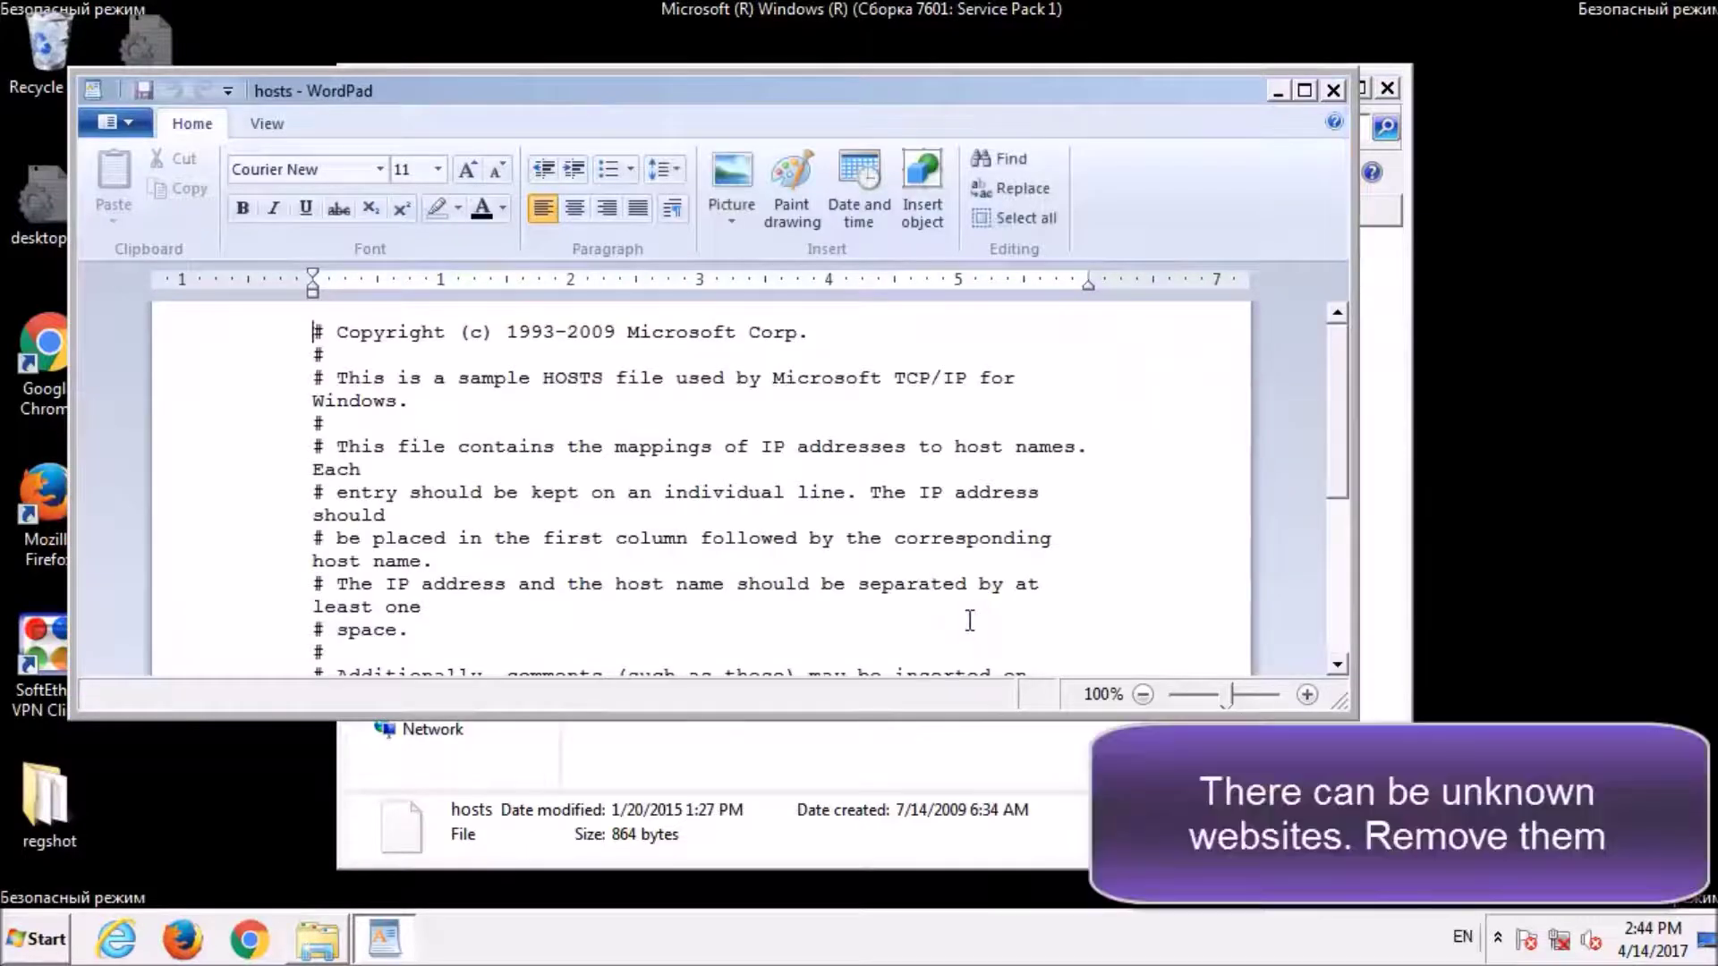
pyautogui.scroll(-5, 970, 620)
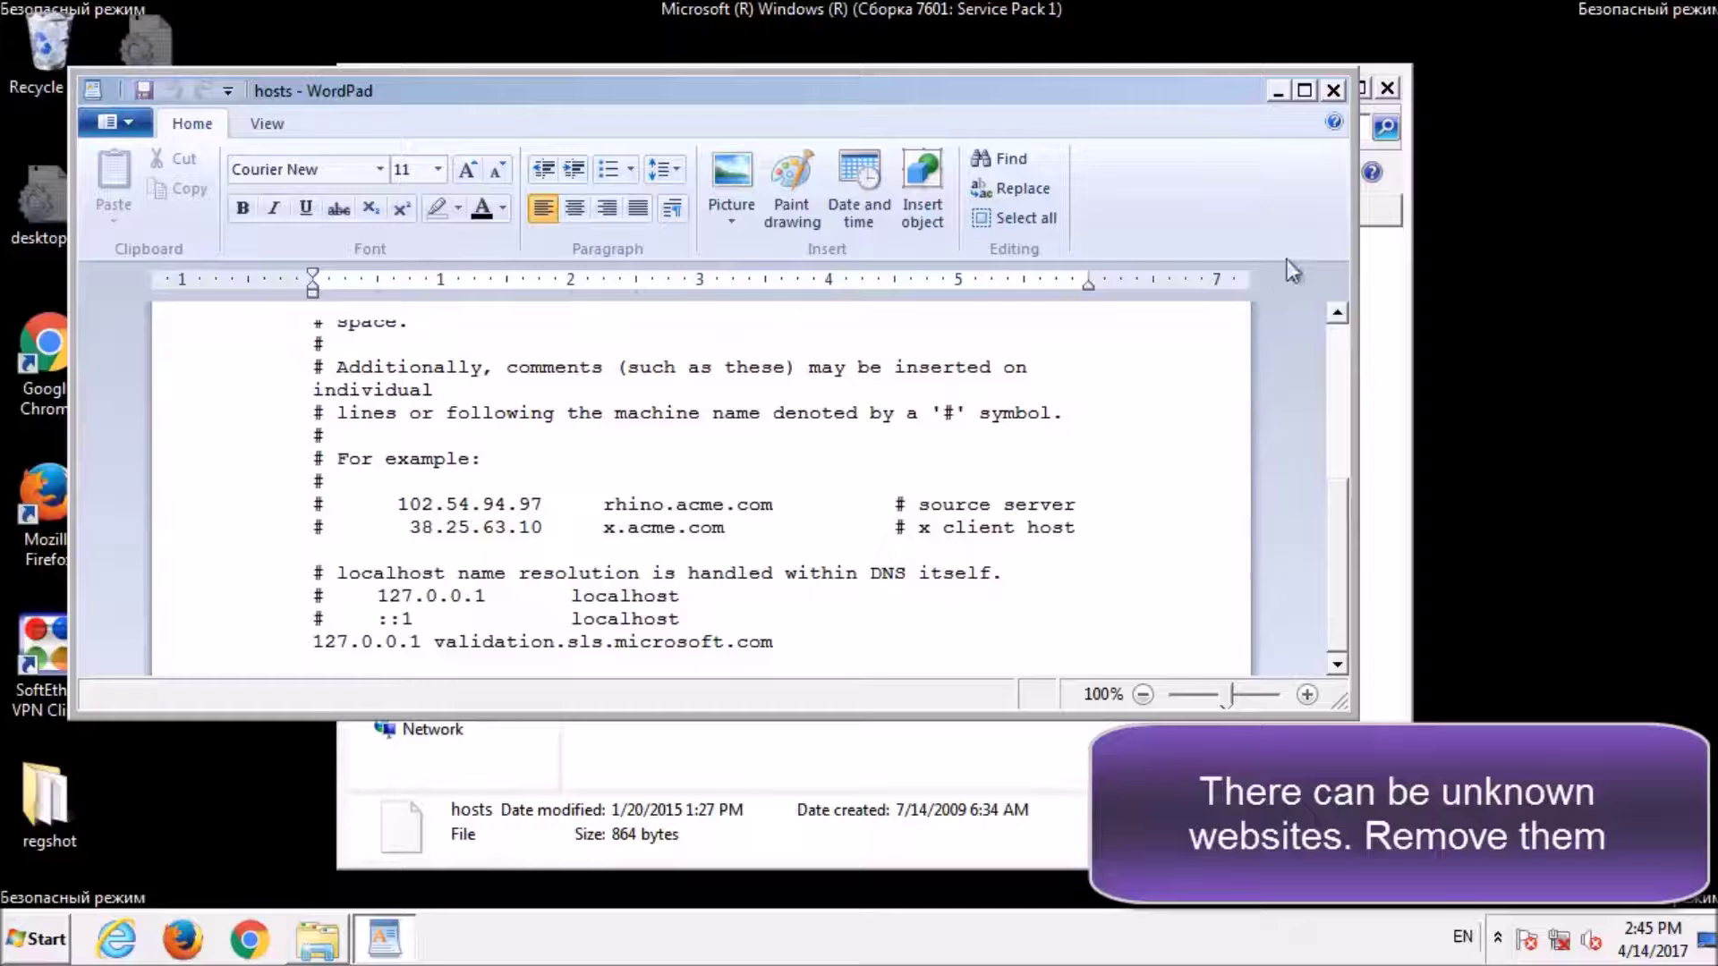
pyautogui.click(1333, 91)
pyautogui.click(1389, 89)
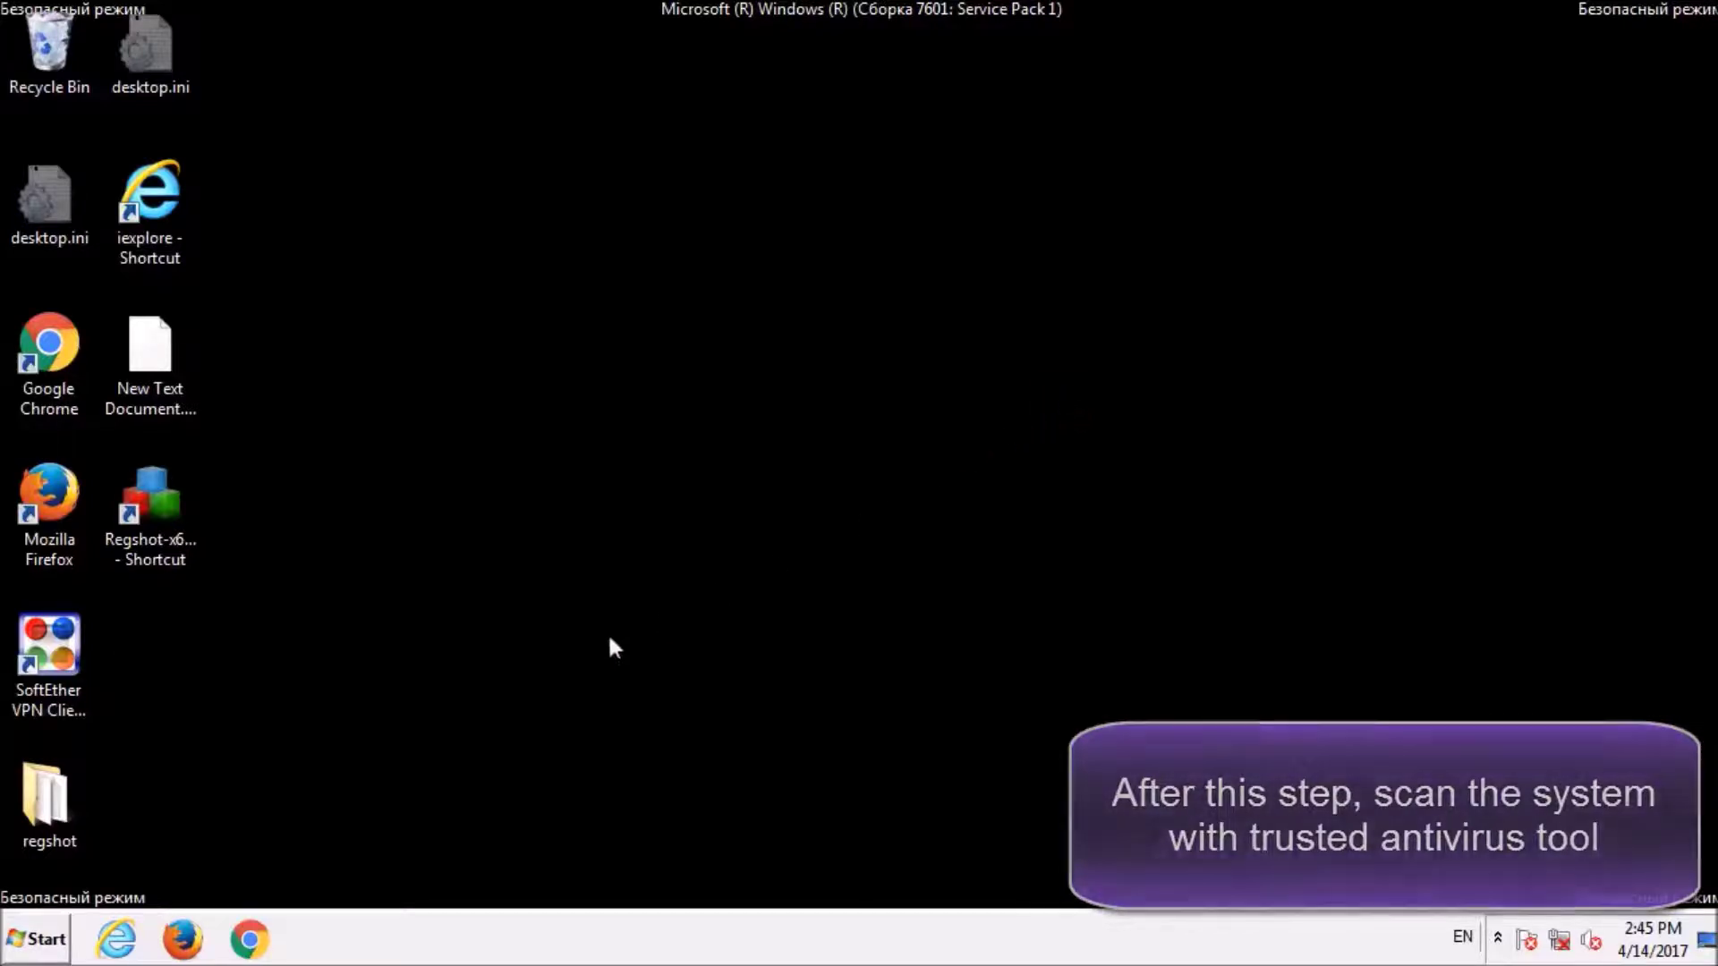
# - Open System Configuration by searching for msconfig.exe, turn off Safe boot for Windows 7 and restart the computer
pyautogui.click(36, 940)
pyautogui.click(110, 883)
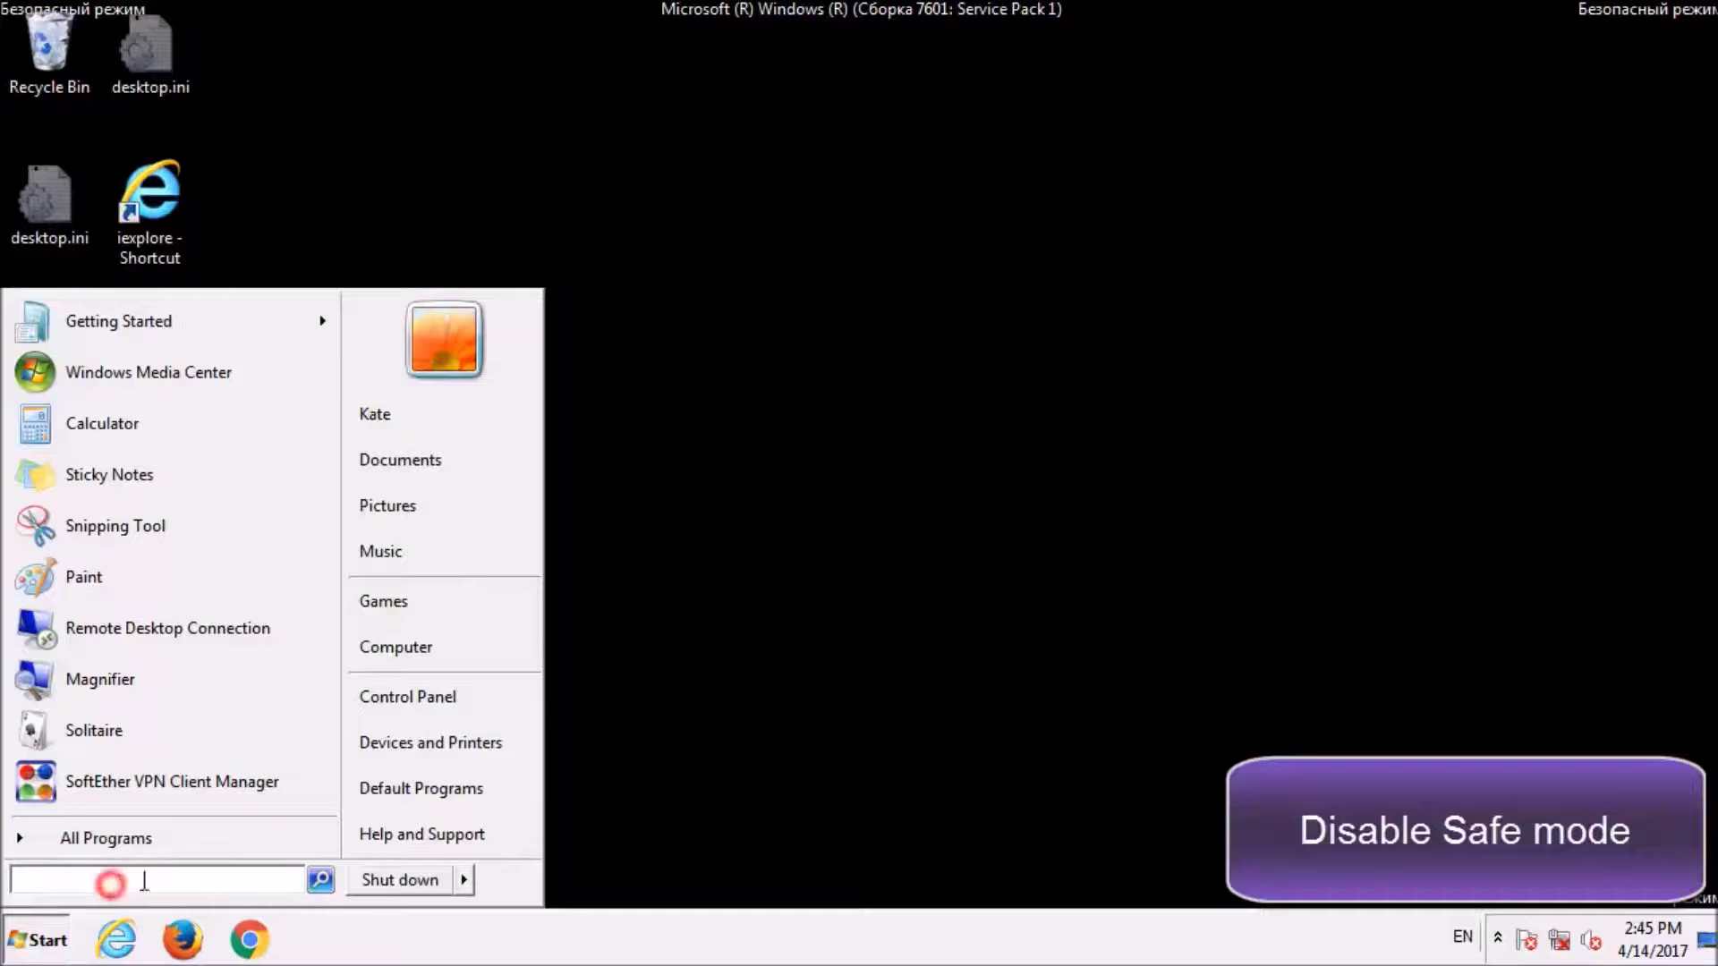
pyautogui.write('msco')
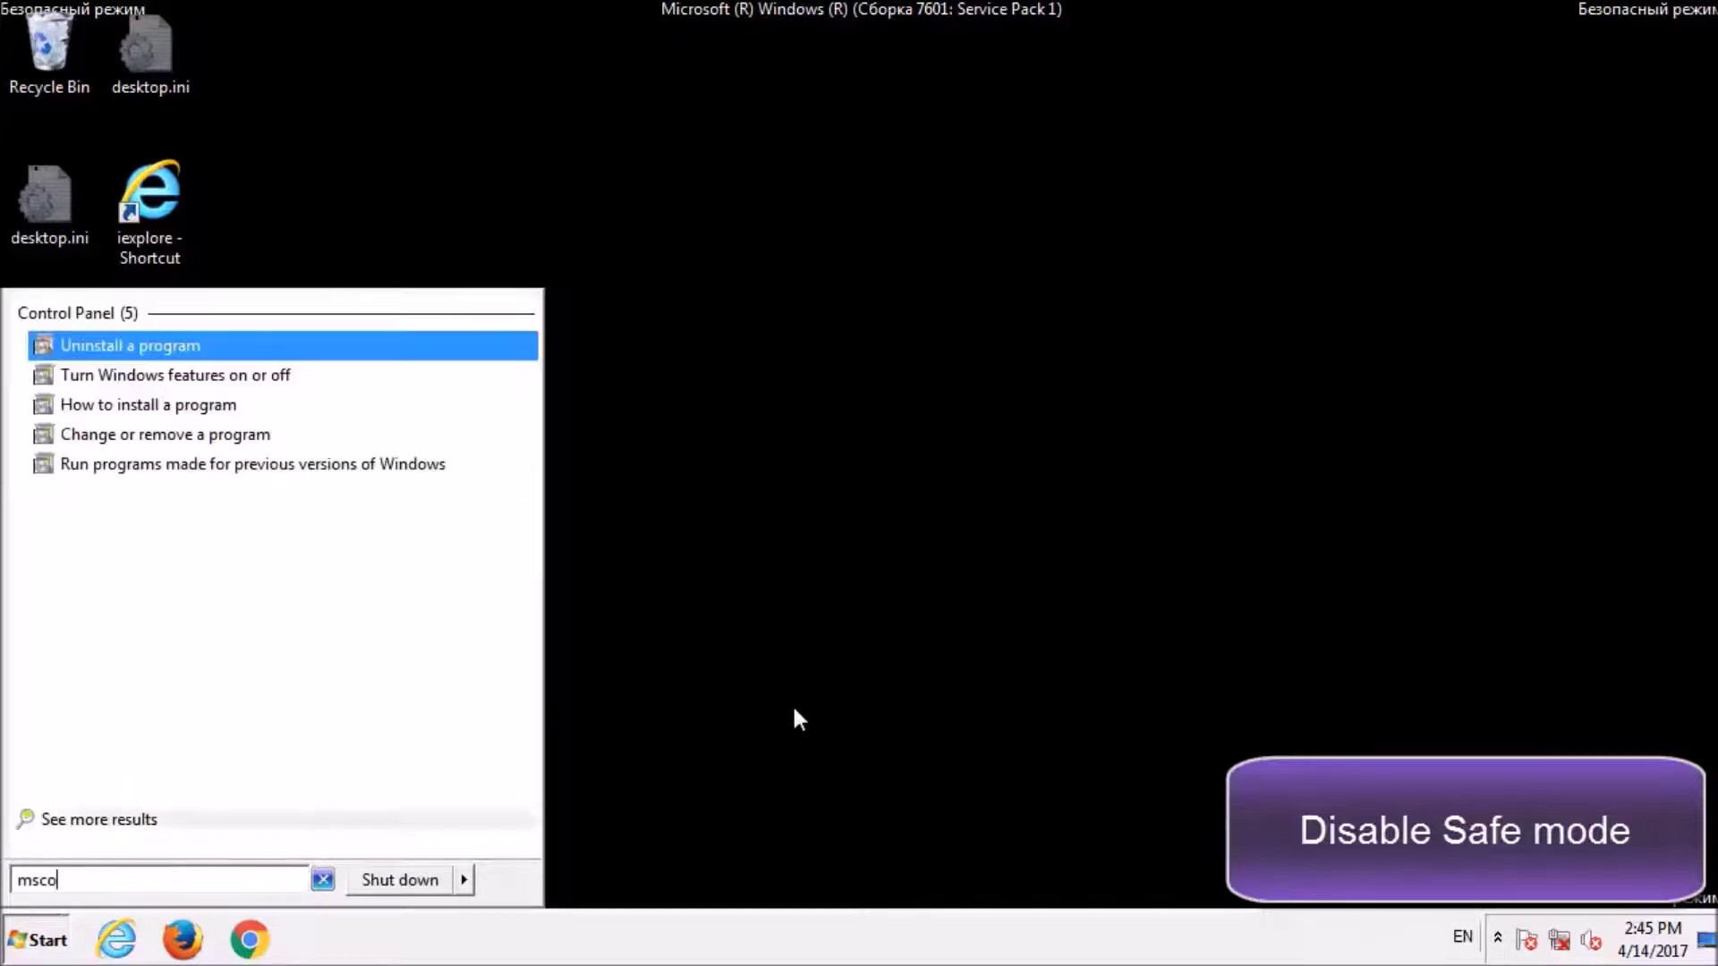
pyautogui.write('nfig.exe')
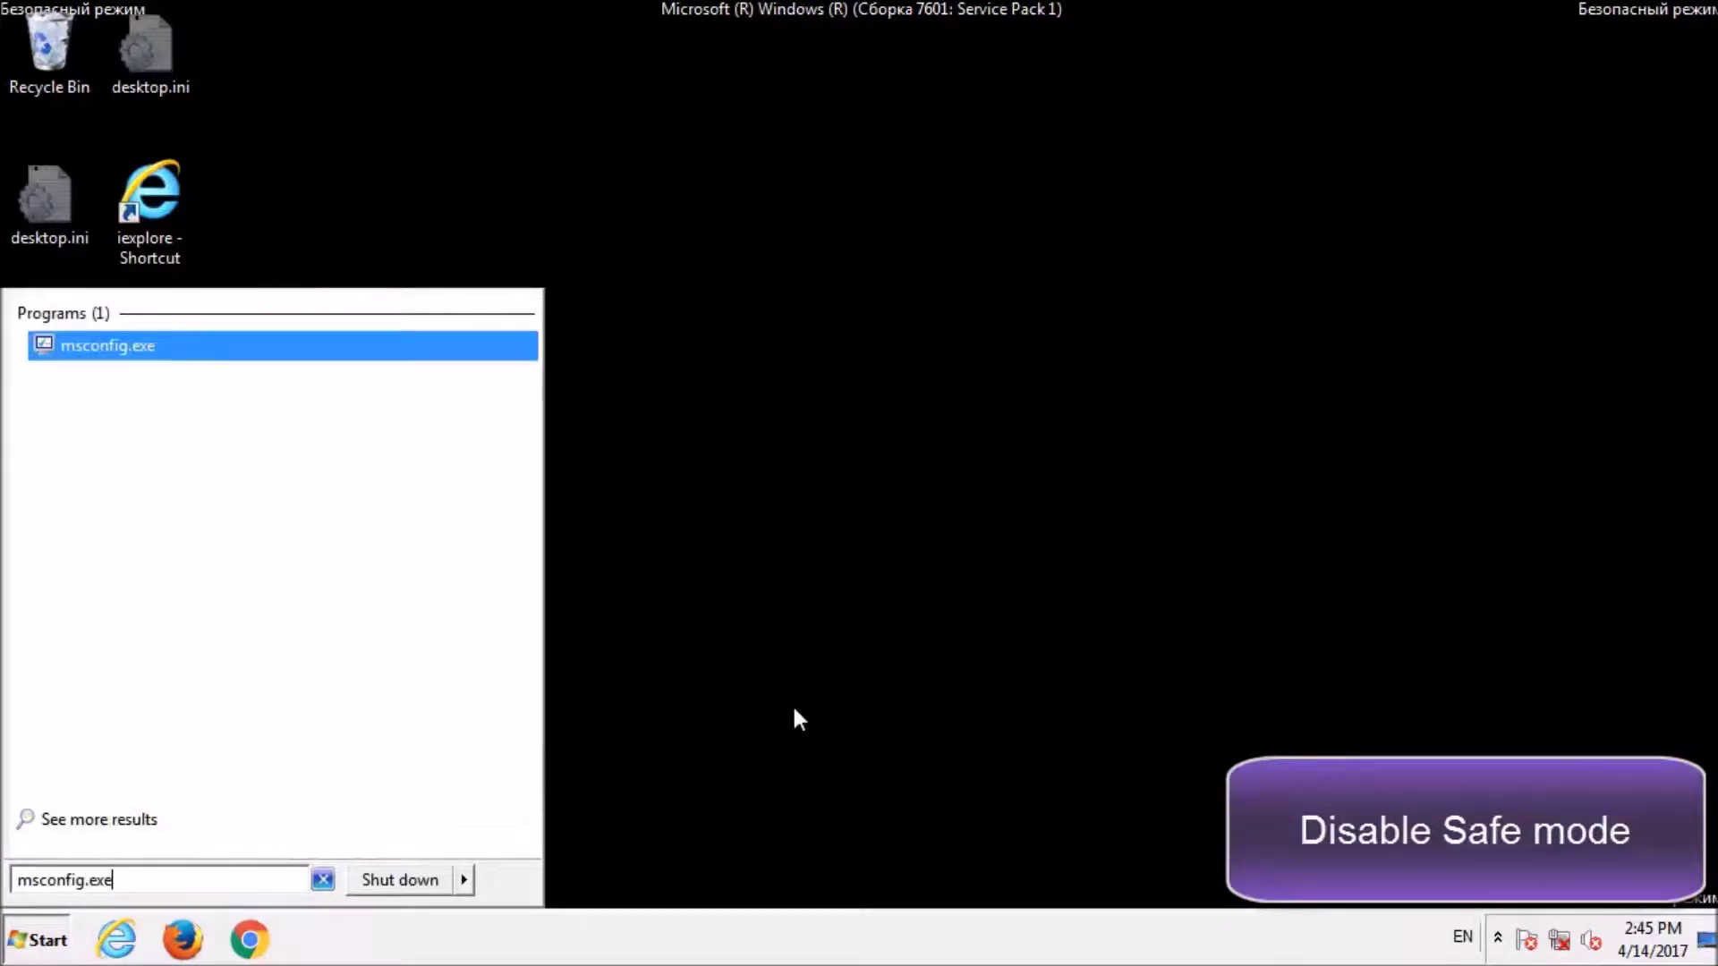
pyautogui.click(452, 354)
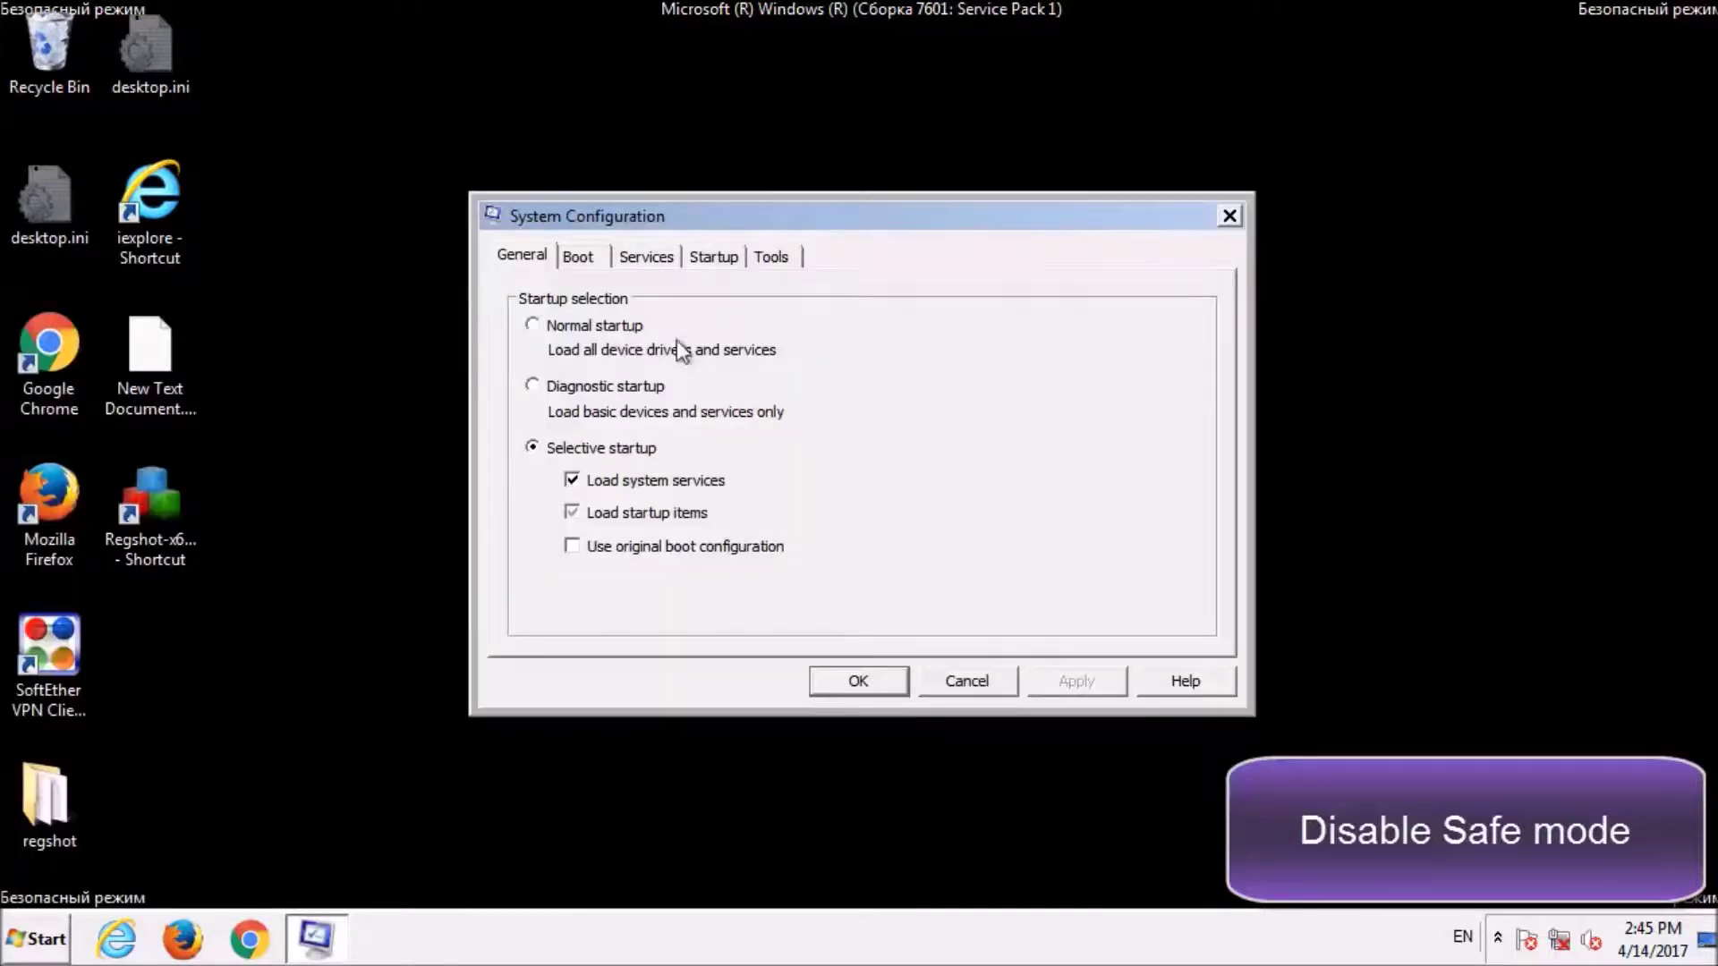
pyautogui.click(580, 257)
pyautogui.click(586, 517)
pyautogui.click(865, 687)
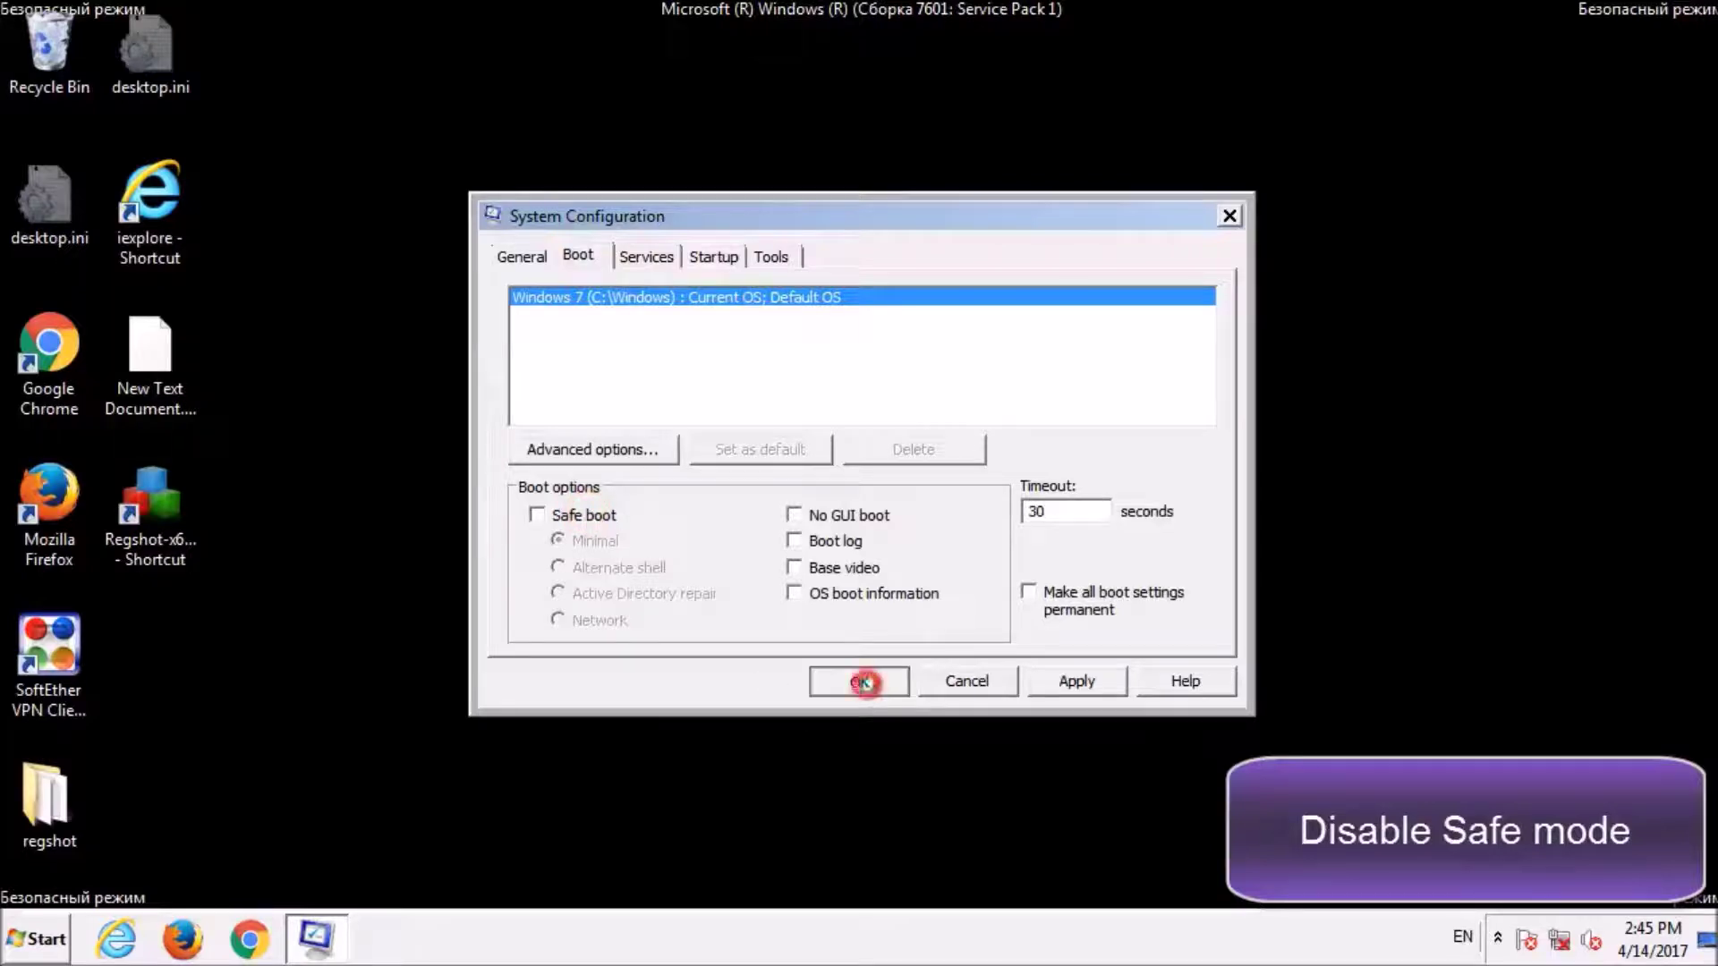
pyautogui.click(798, 516)
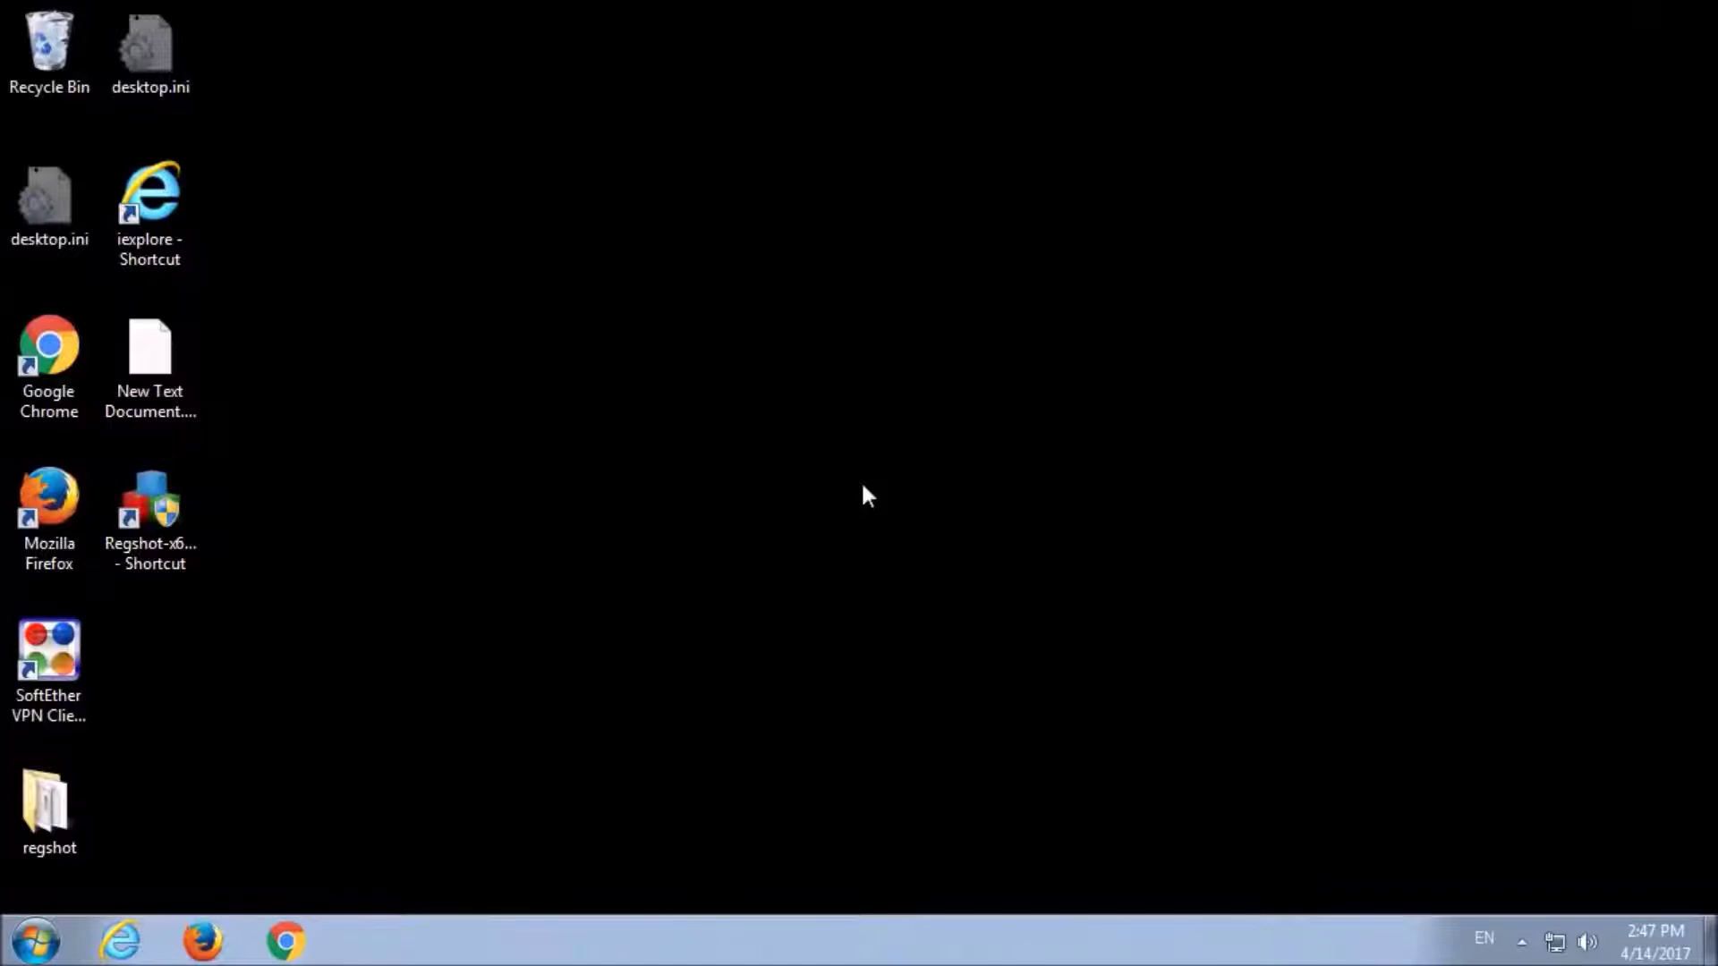
# - Examine the contents of the regshot folder on the desktop for encrypted files and close its window
pyautogui.click(866, 495)
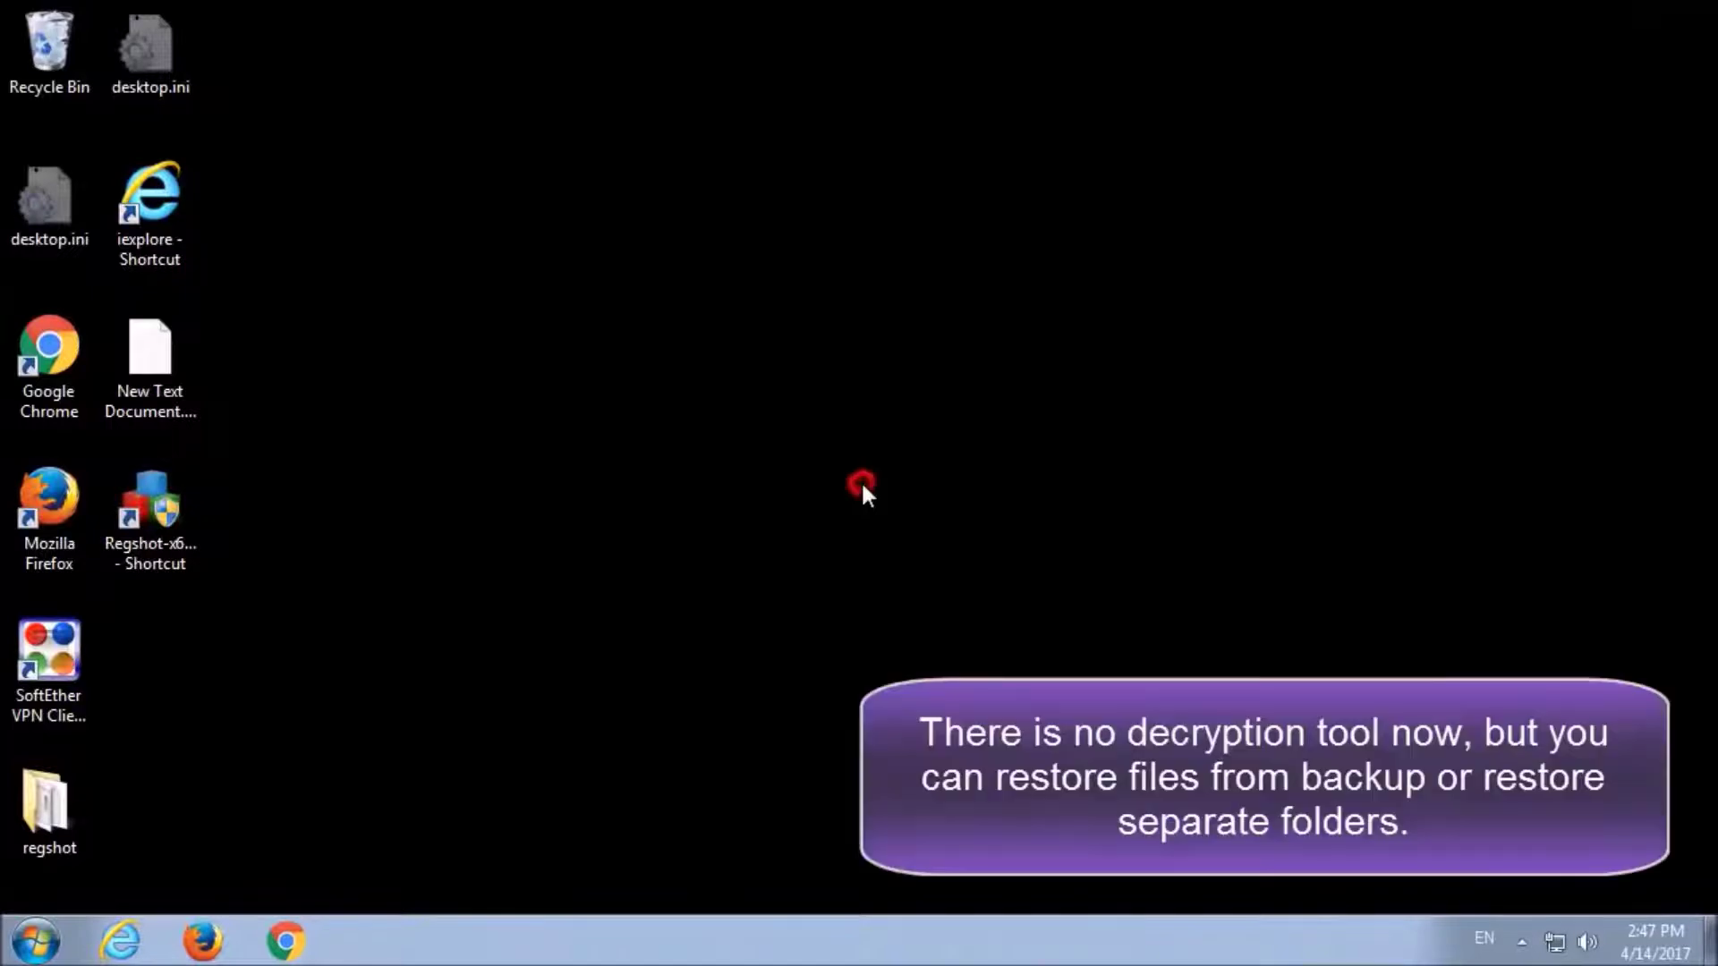
pyautogui.rightClick(84, 807)
pyautogui.click(56, 813)
pyautogui.doubleClick(54, 814)
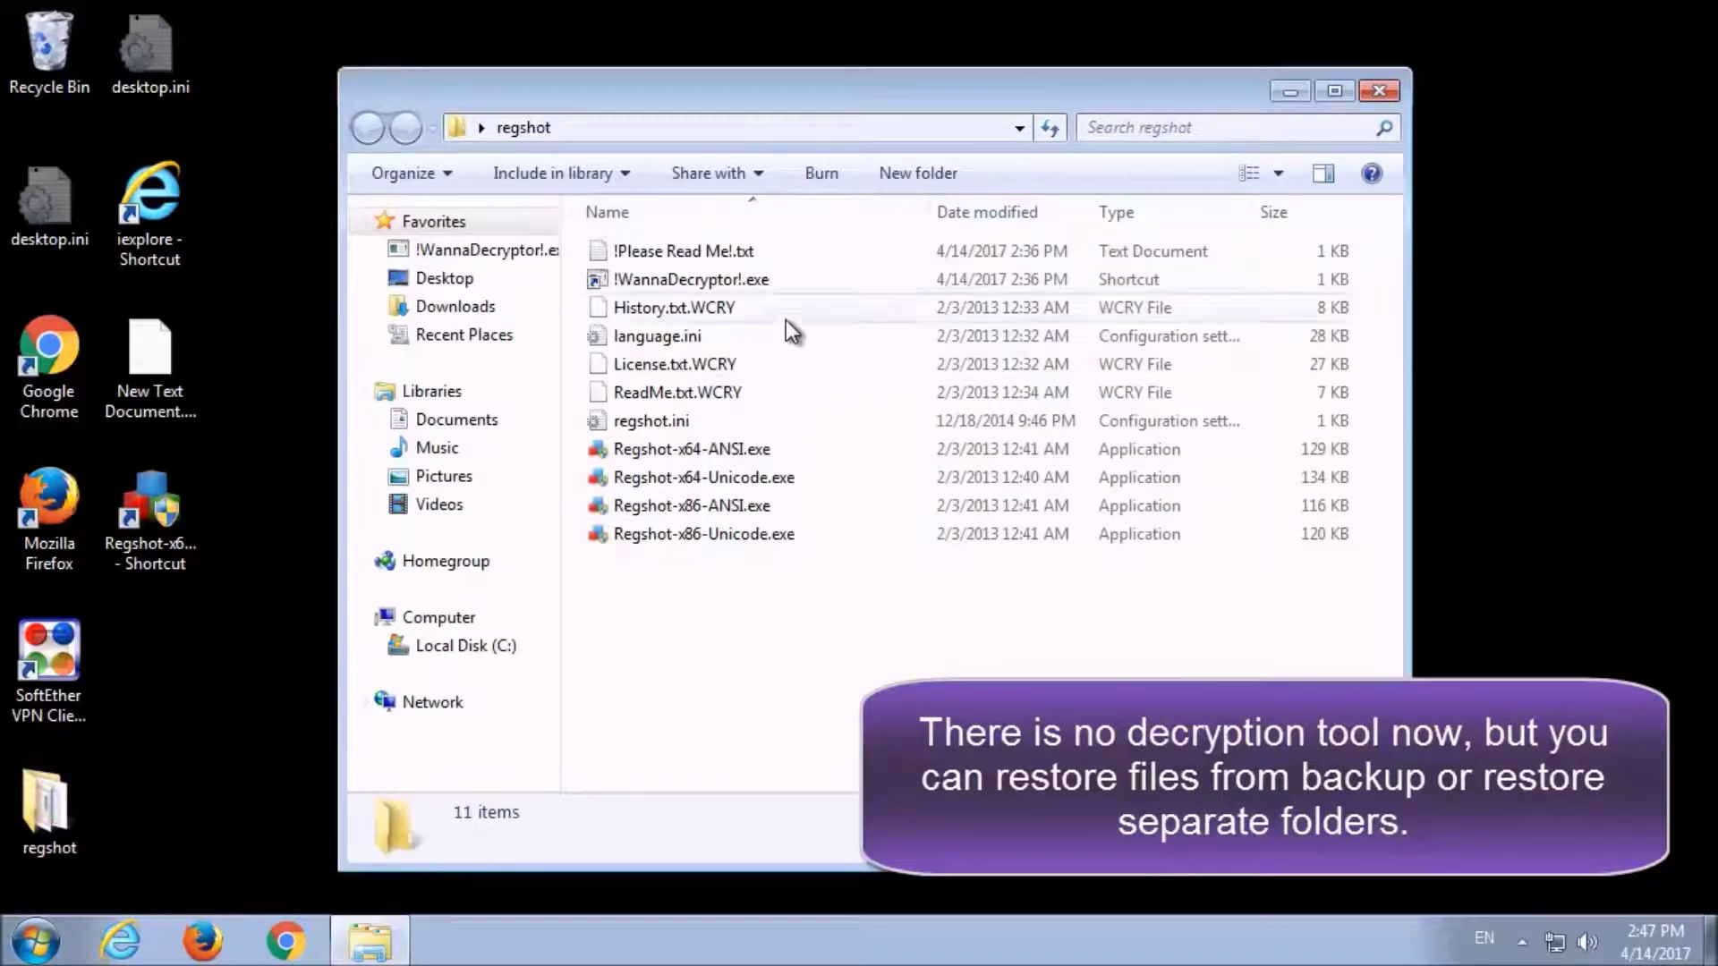
pyautogui.click(1379, 91)
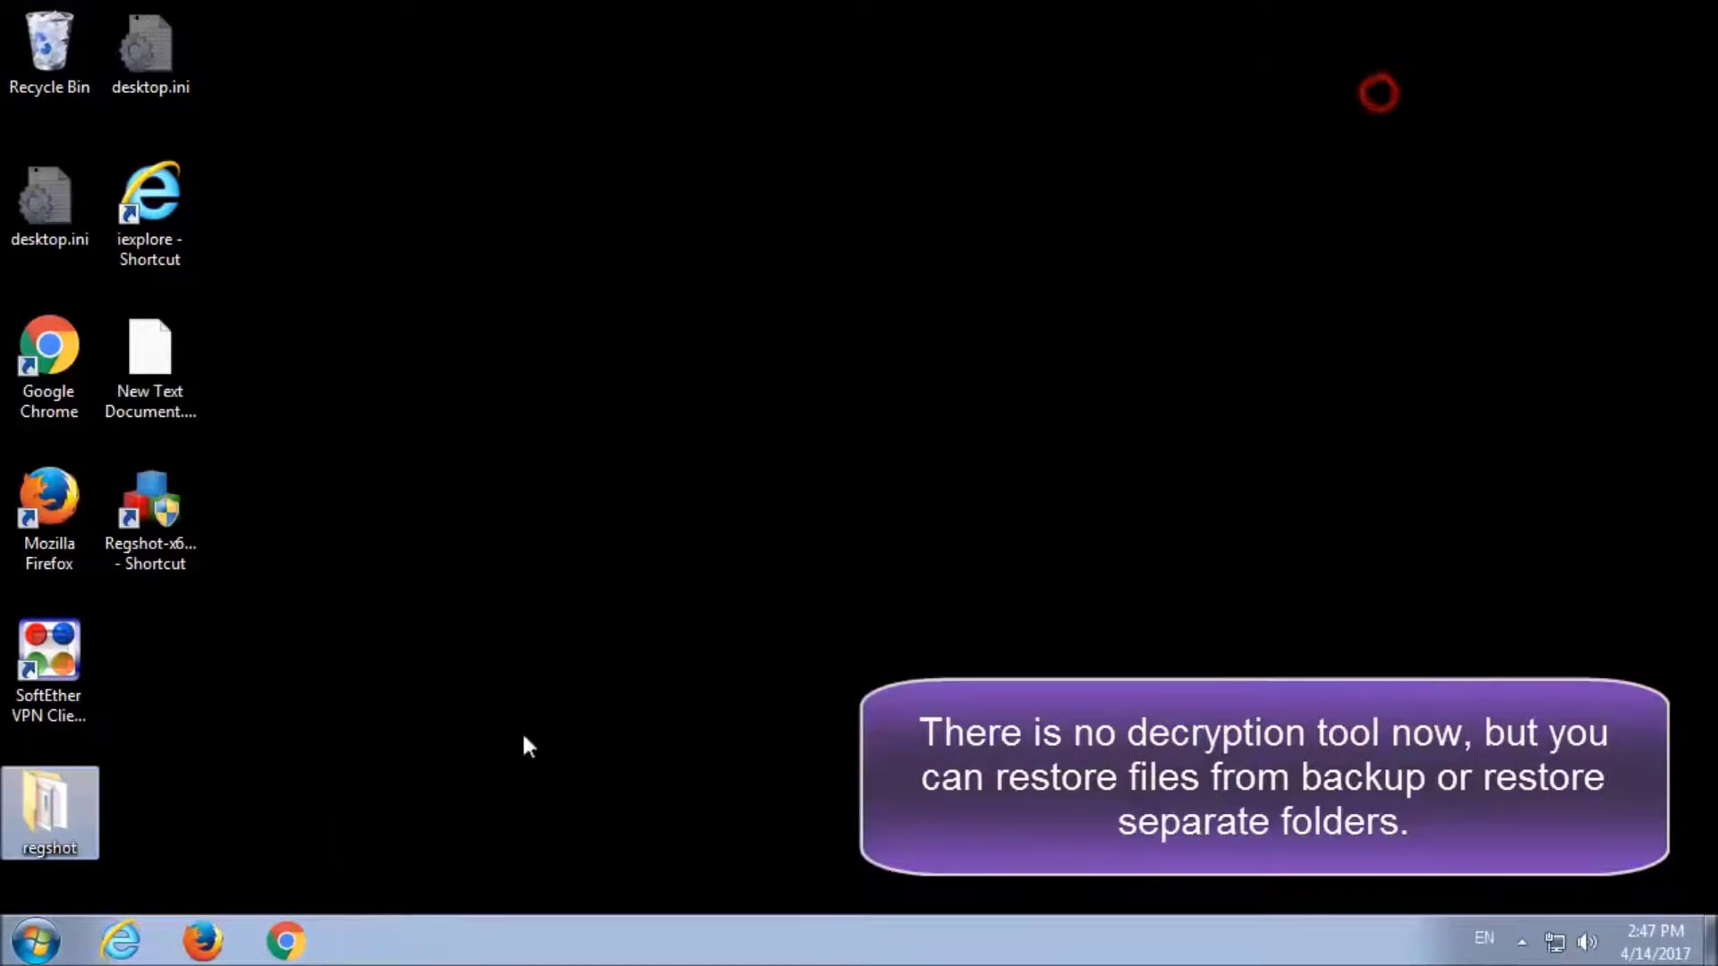
# - Restore the desktop's regshot folder to its previous version from 9/22/2015 3:16 PM and close its properties
pyautogui.rightClick(63, 809)
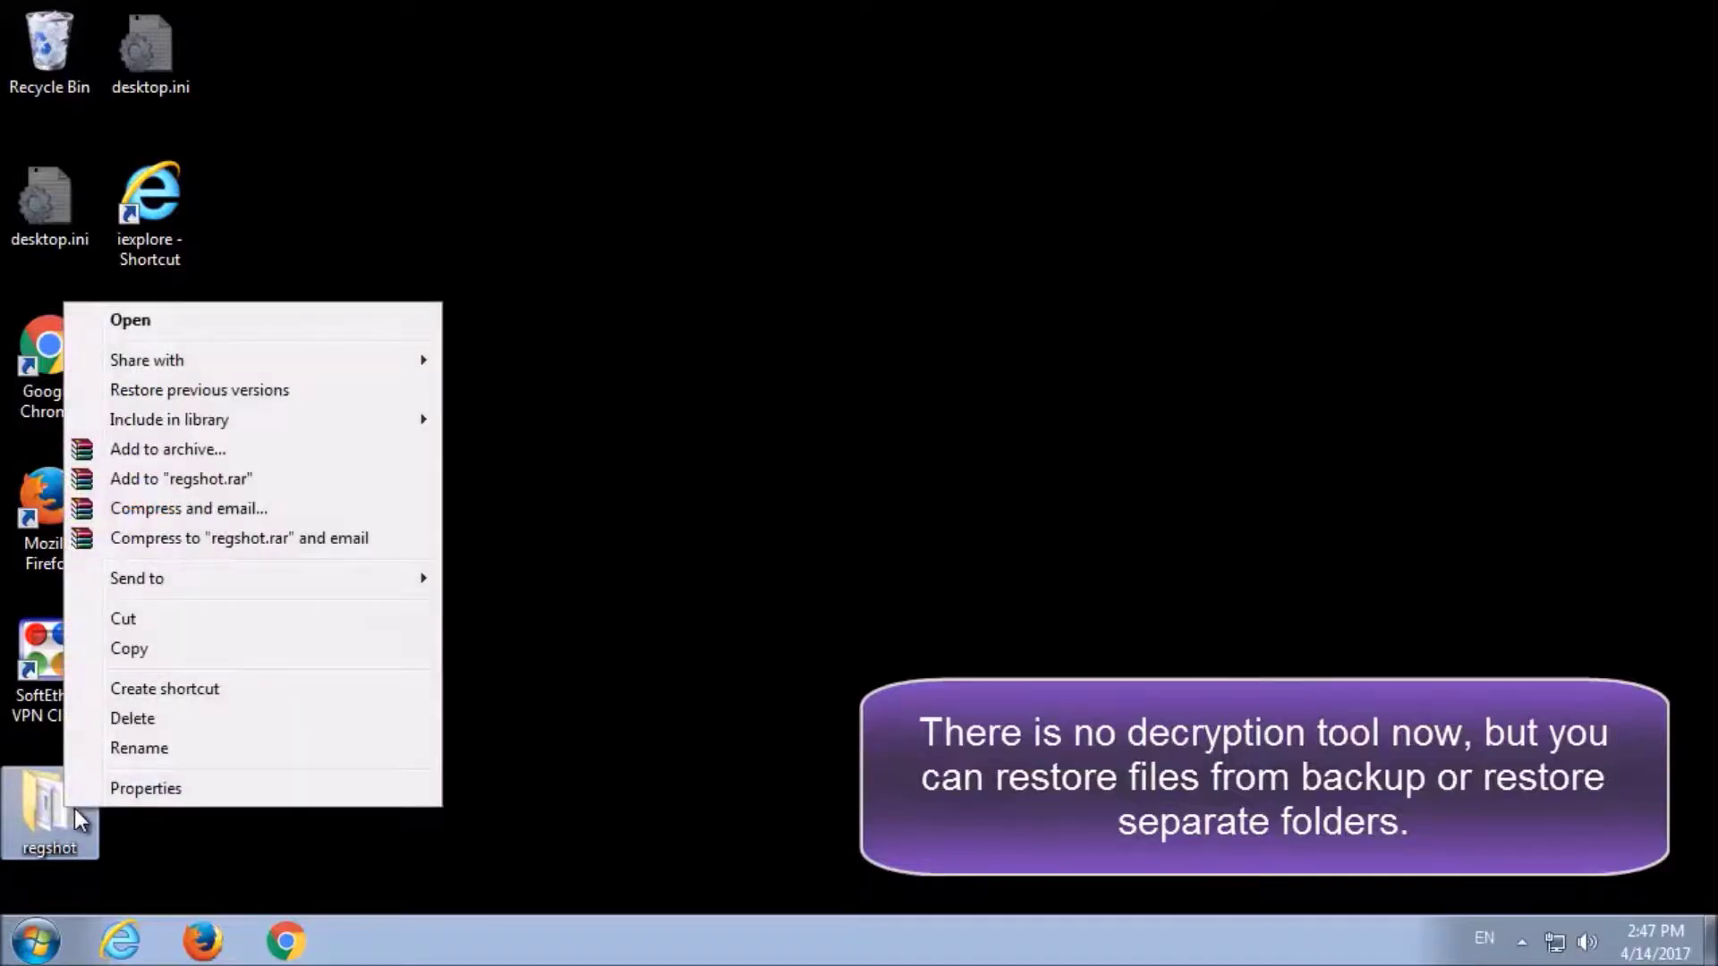
pyautogui.click(384, 394)
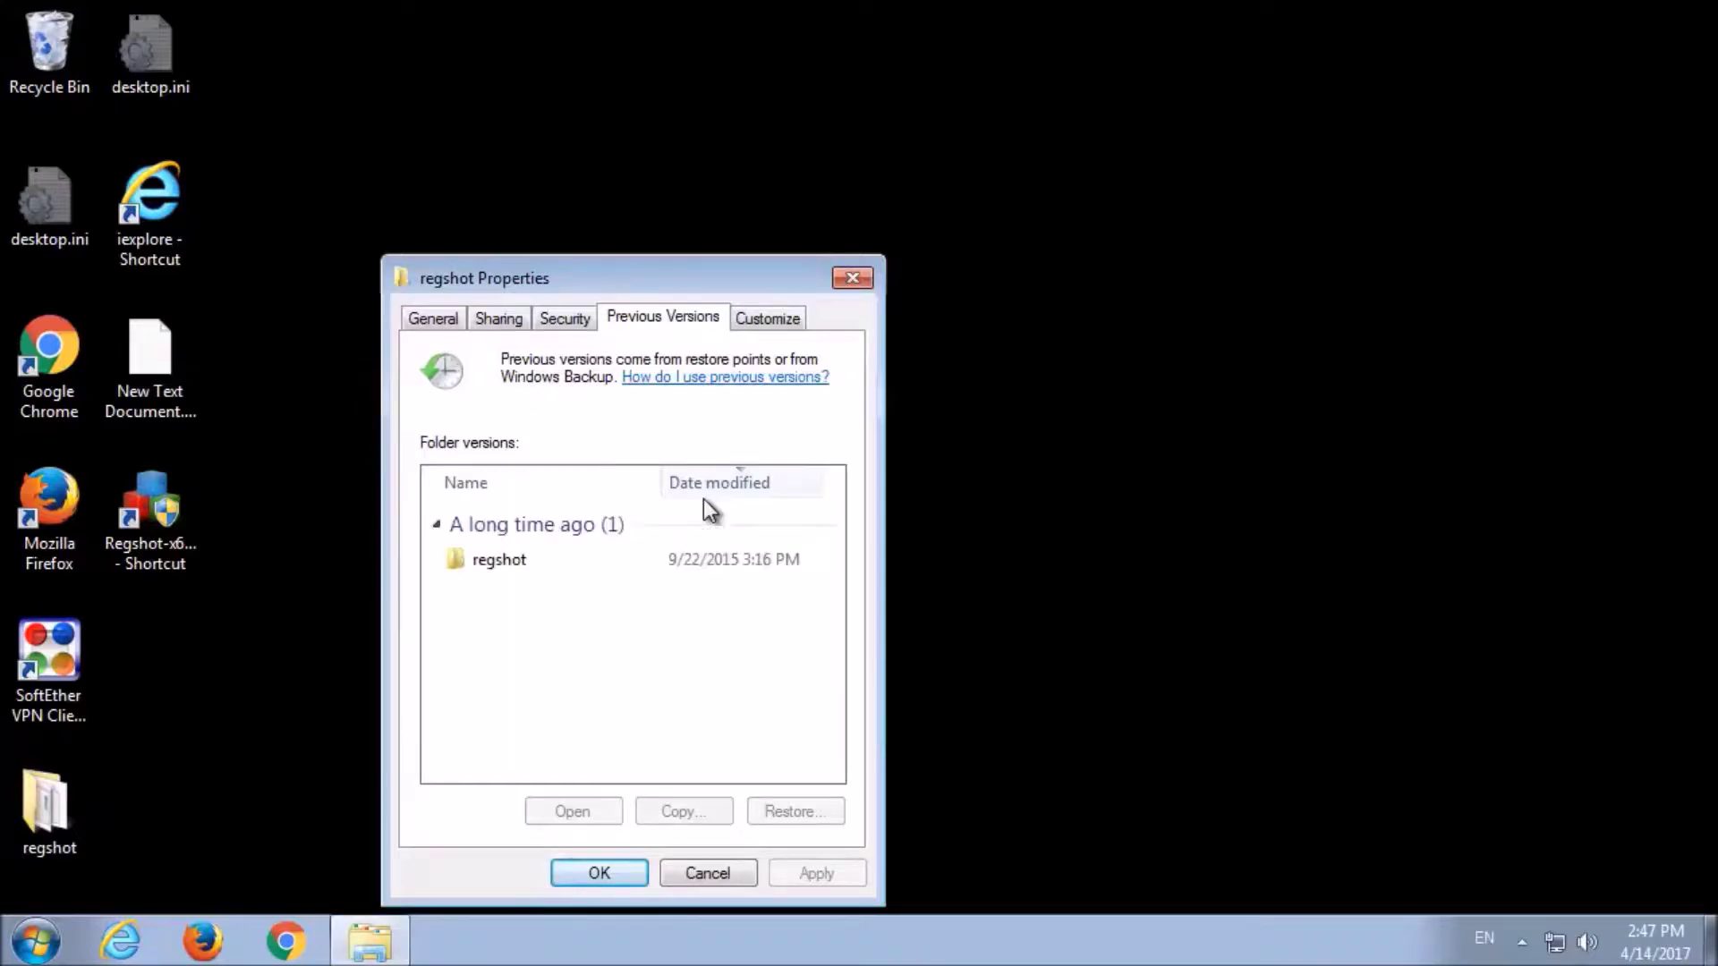
pyautogui.click(571, 562)
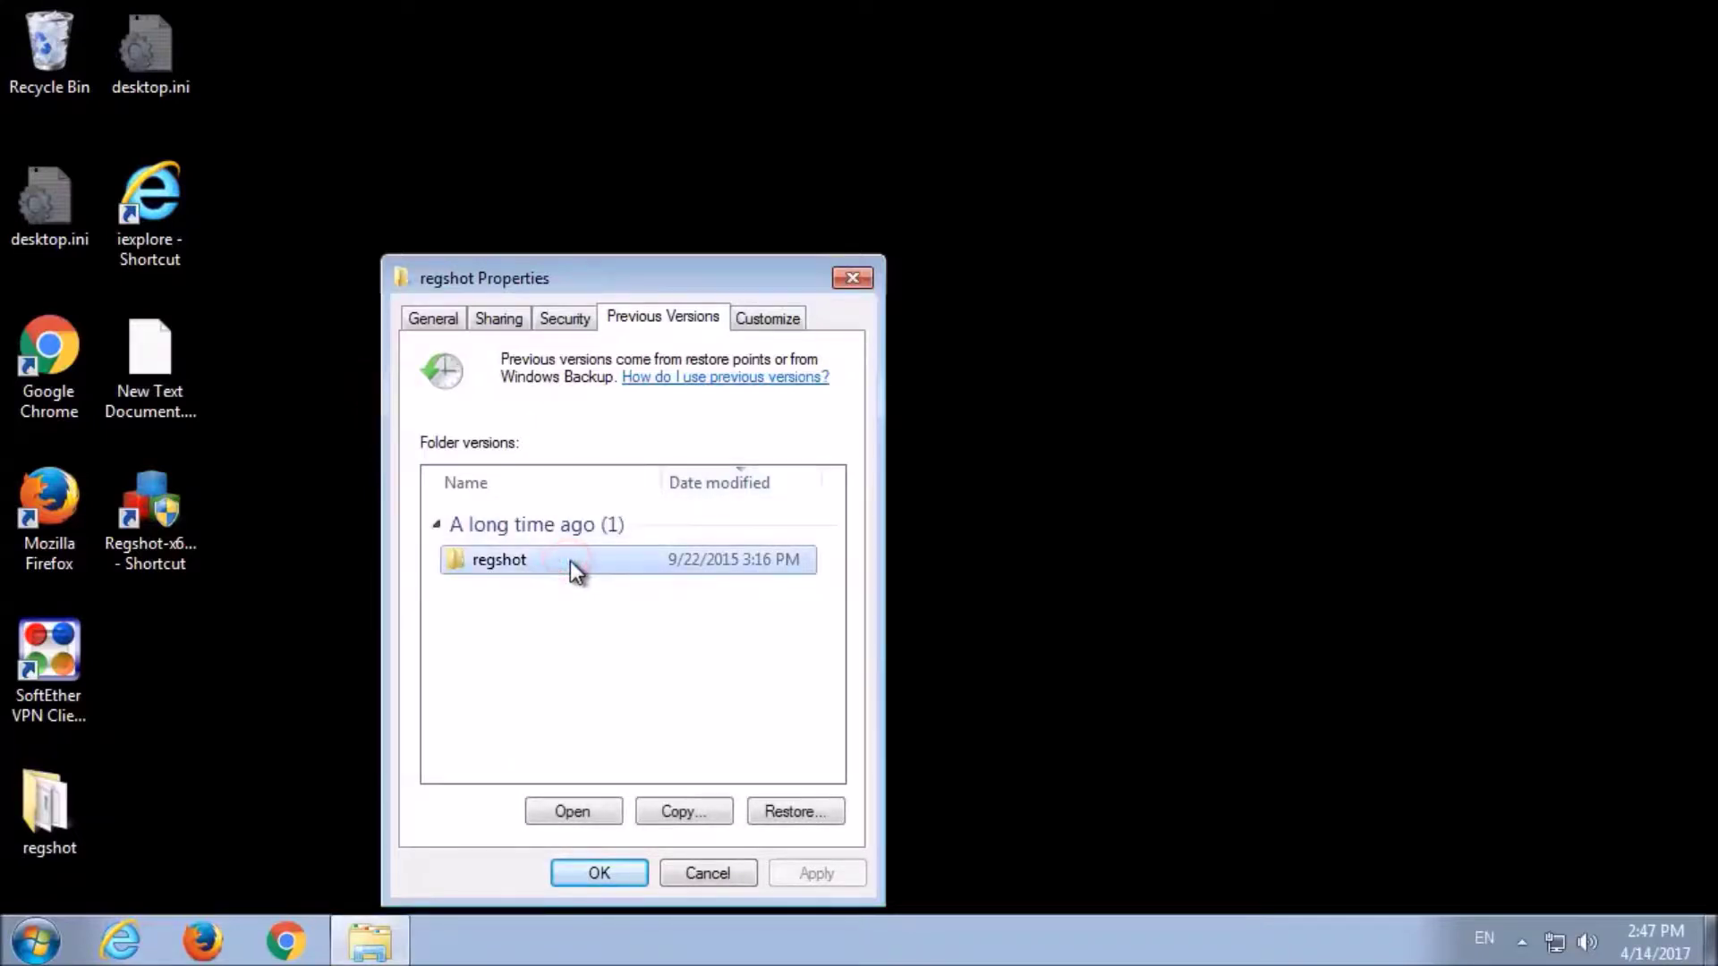
pyautogui.click(805, 816)
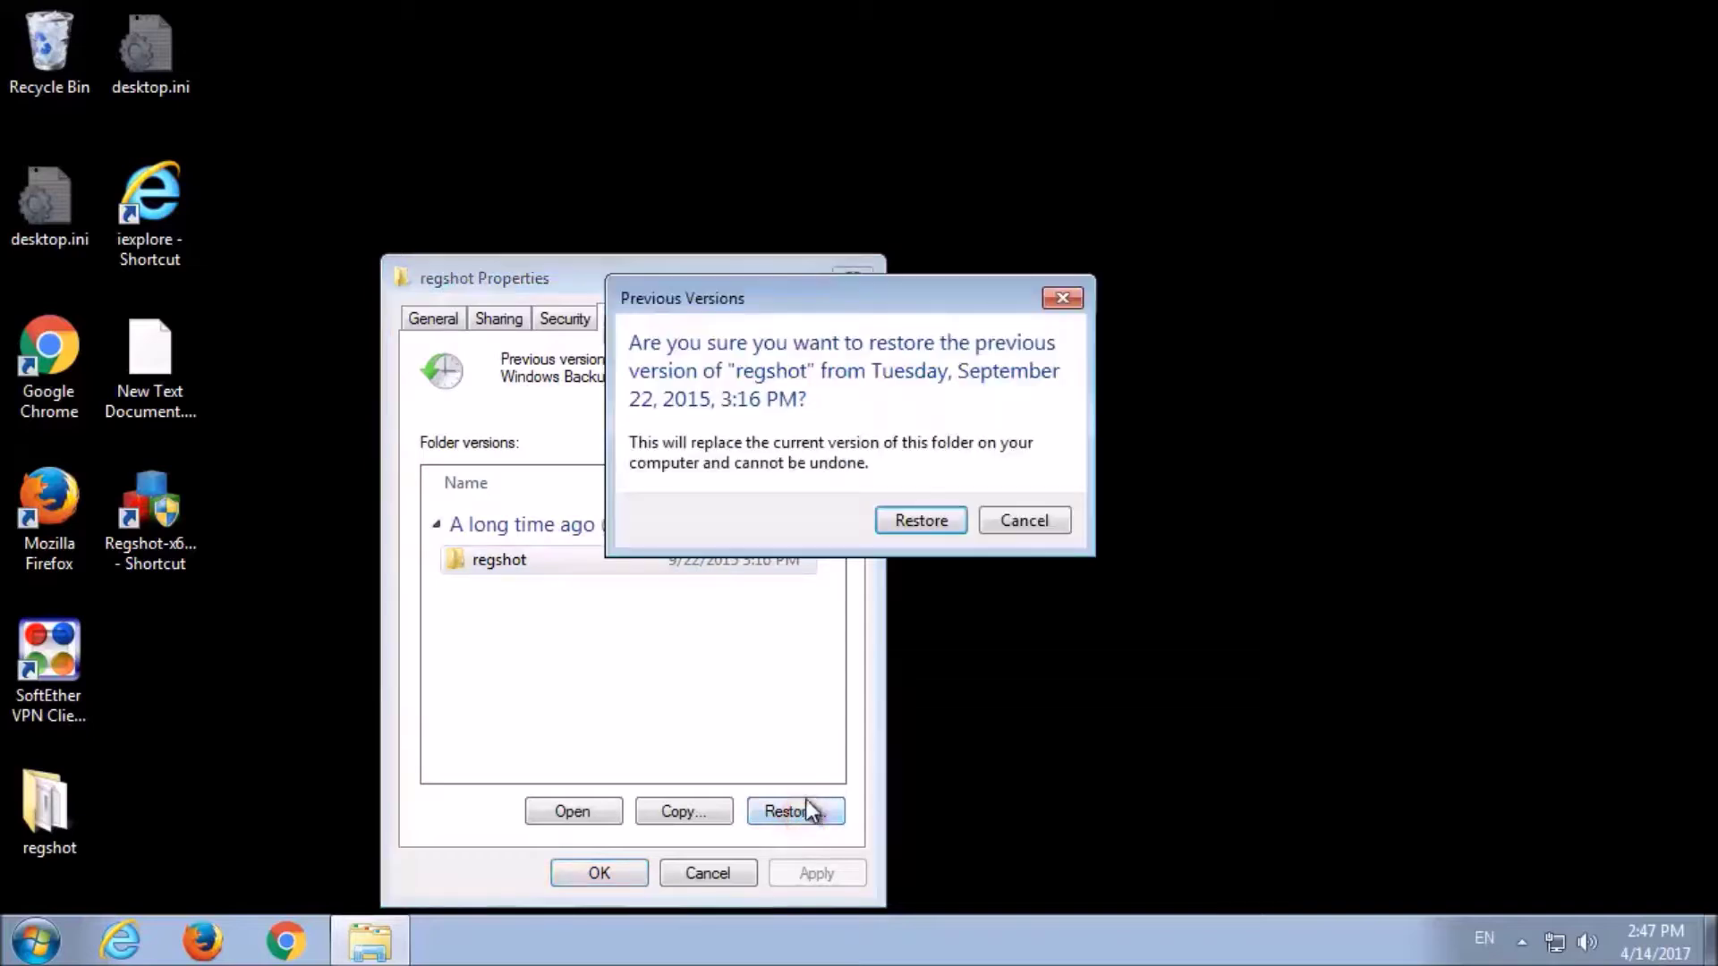
pyautogui.click(922, 521)
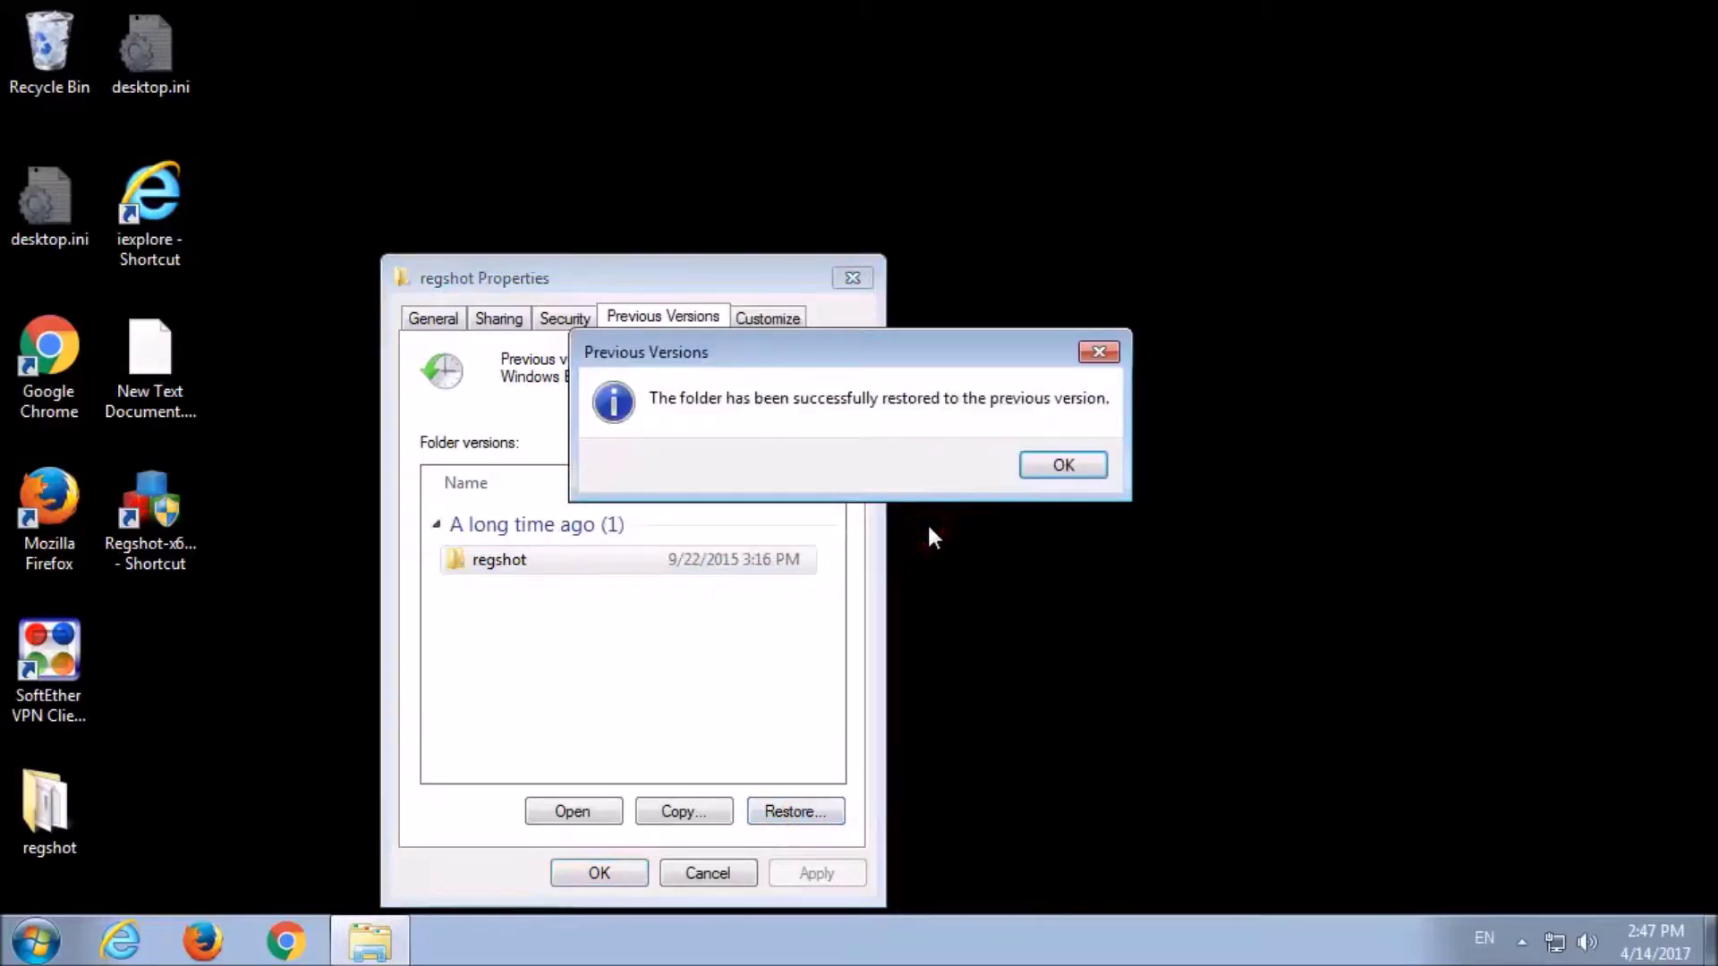
pyautogui.click(1043, 464)
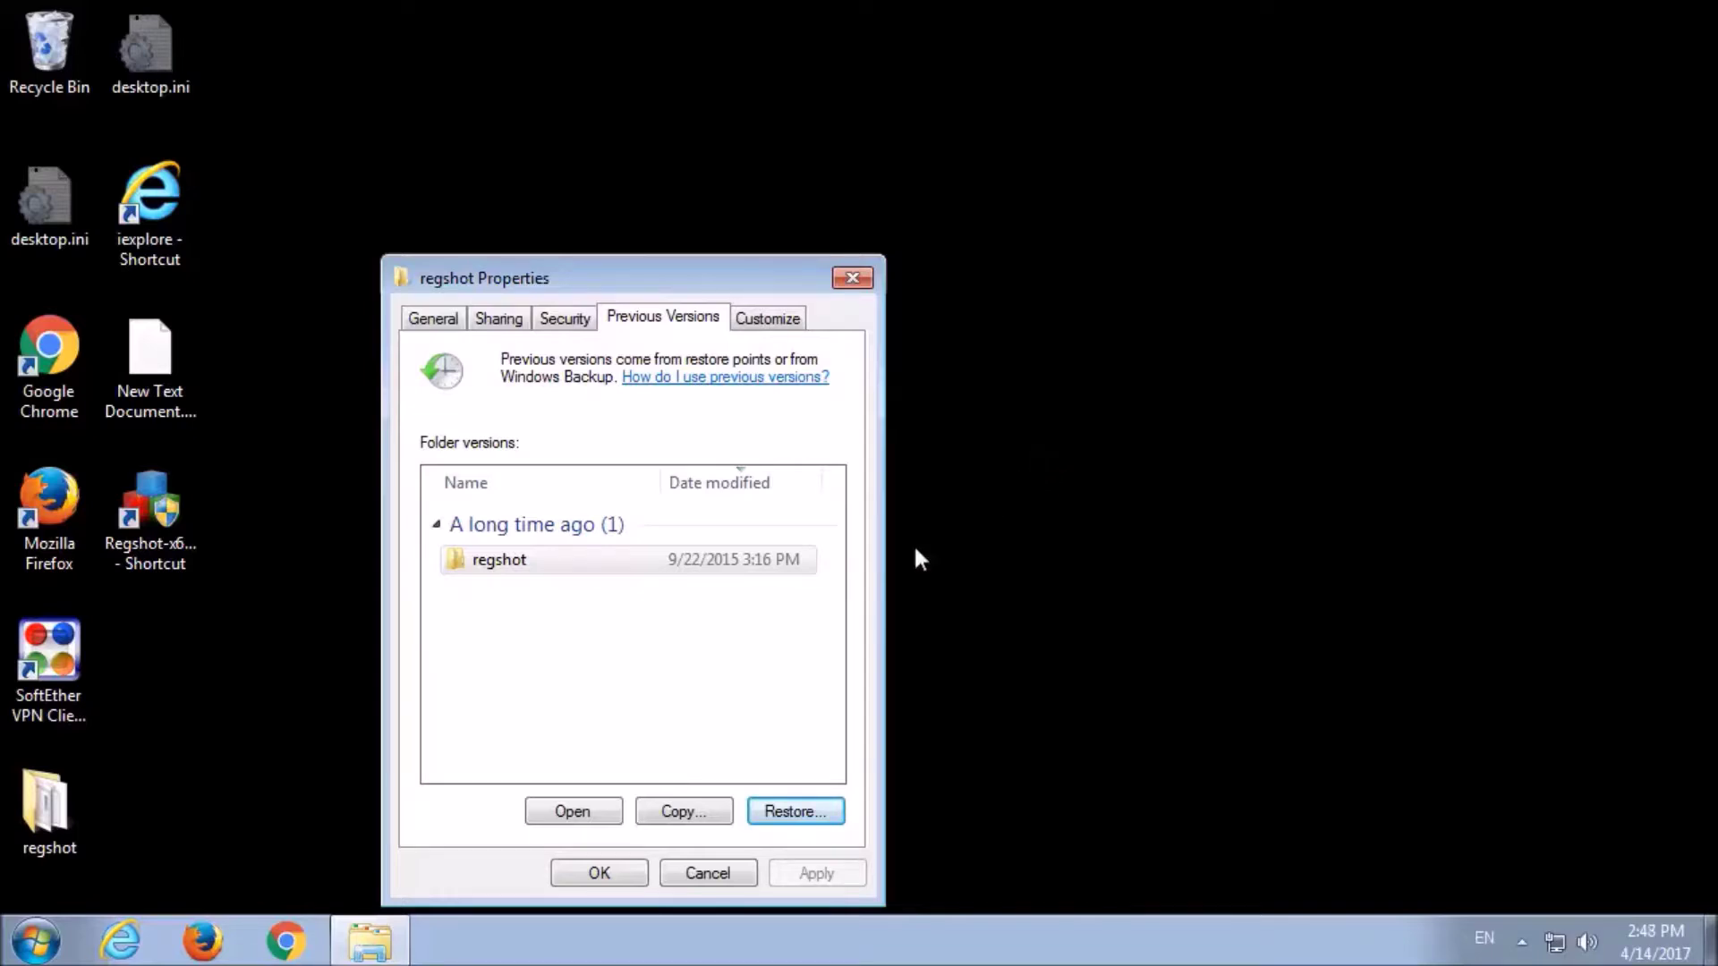
pyautogui.click(597, 873)
# - Open the restored regshot folder, check that ReadMe.txt is readable, and close the text file
pyautogui.doubleClick(79, 810)
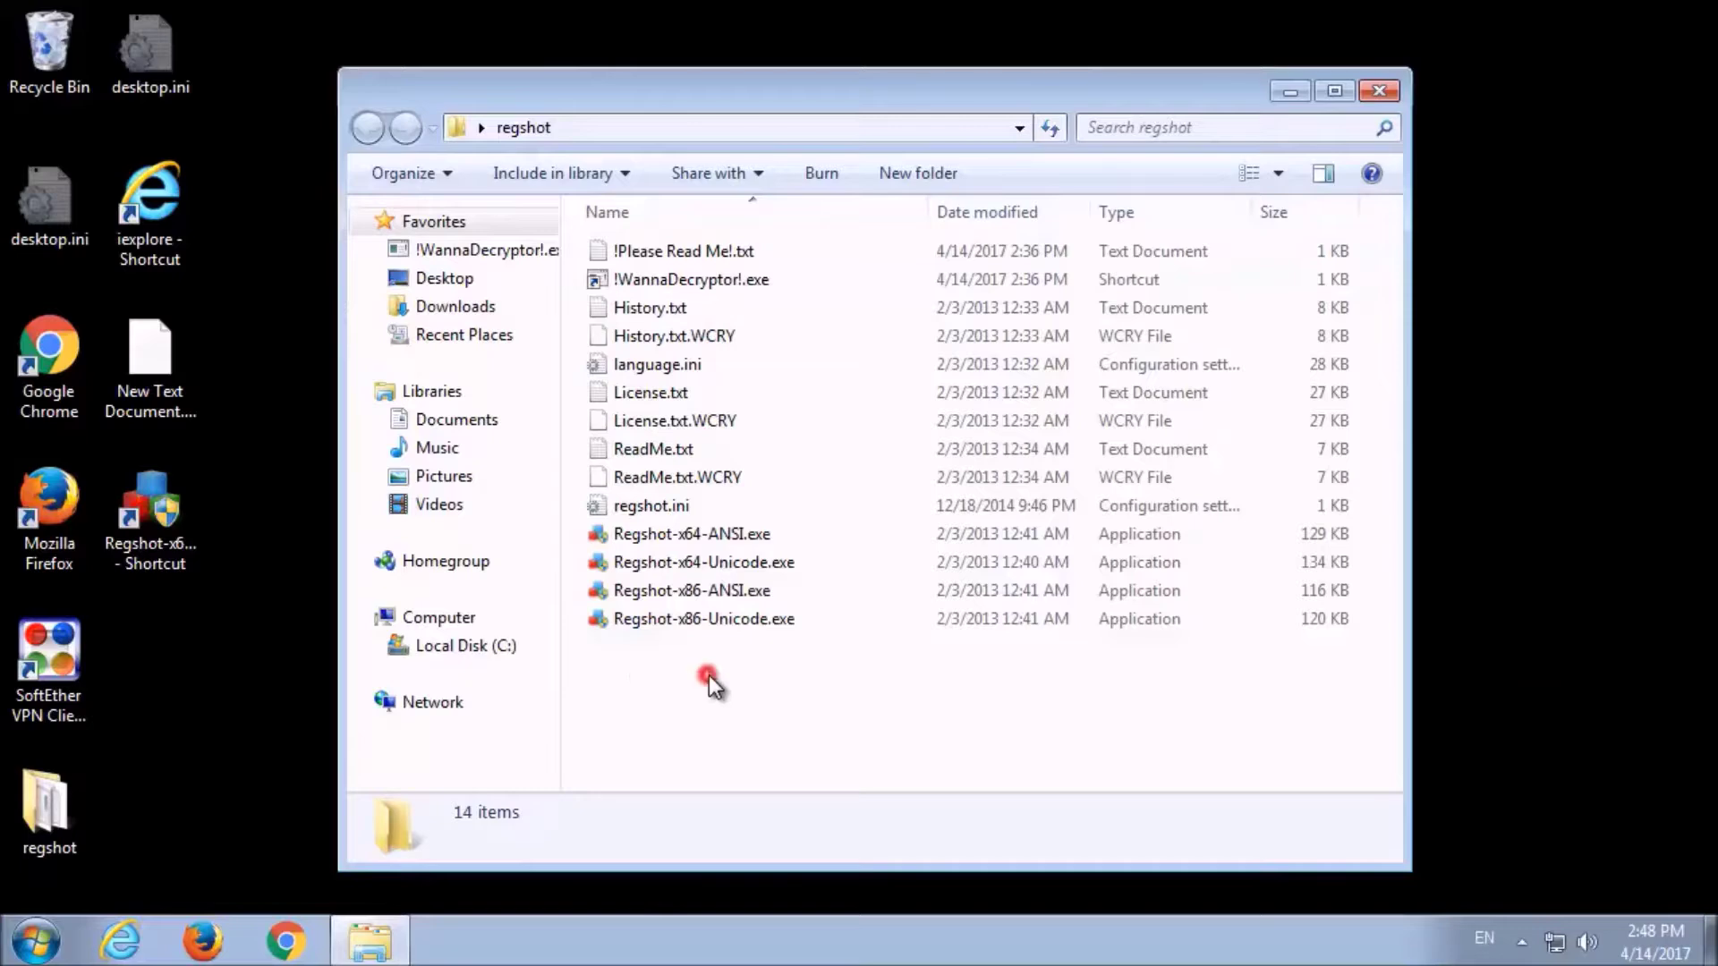
pyautogui.doubleClick(680, 451)
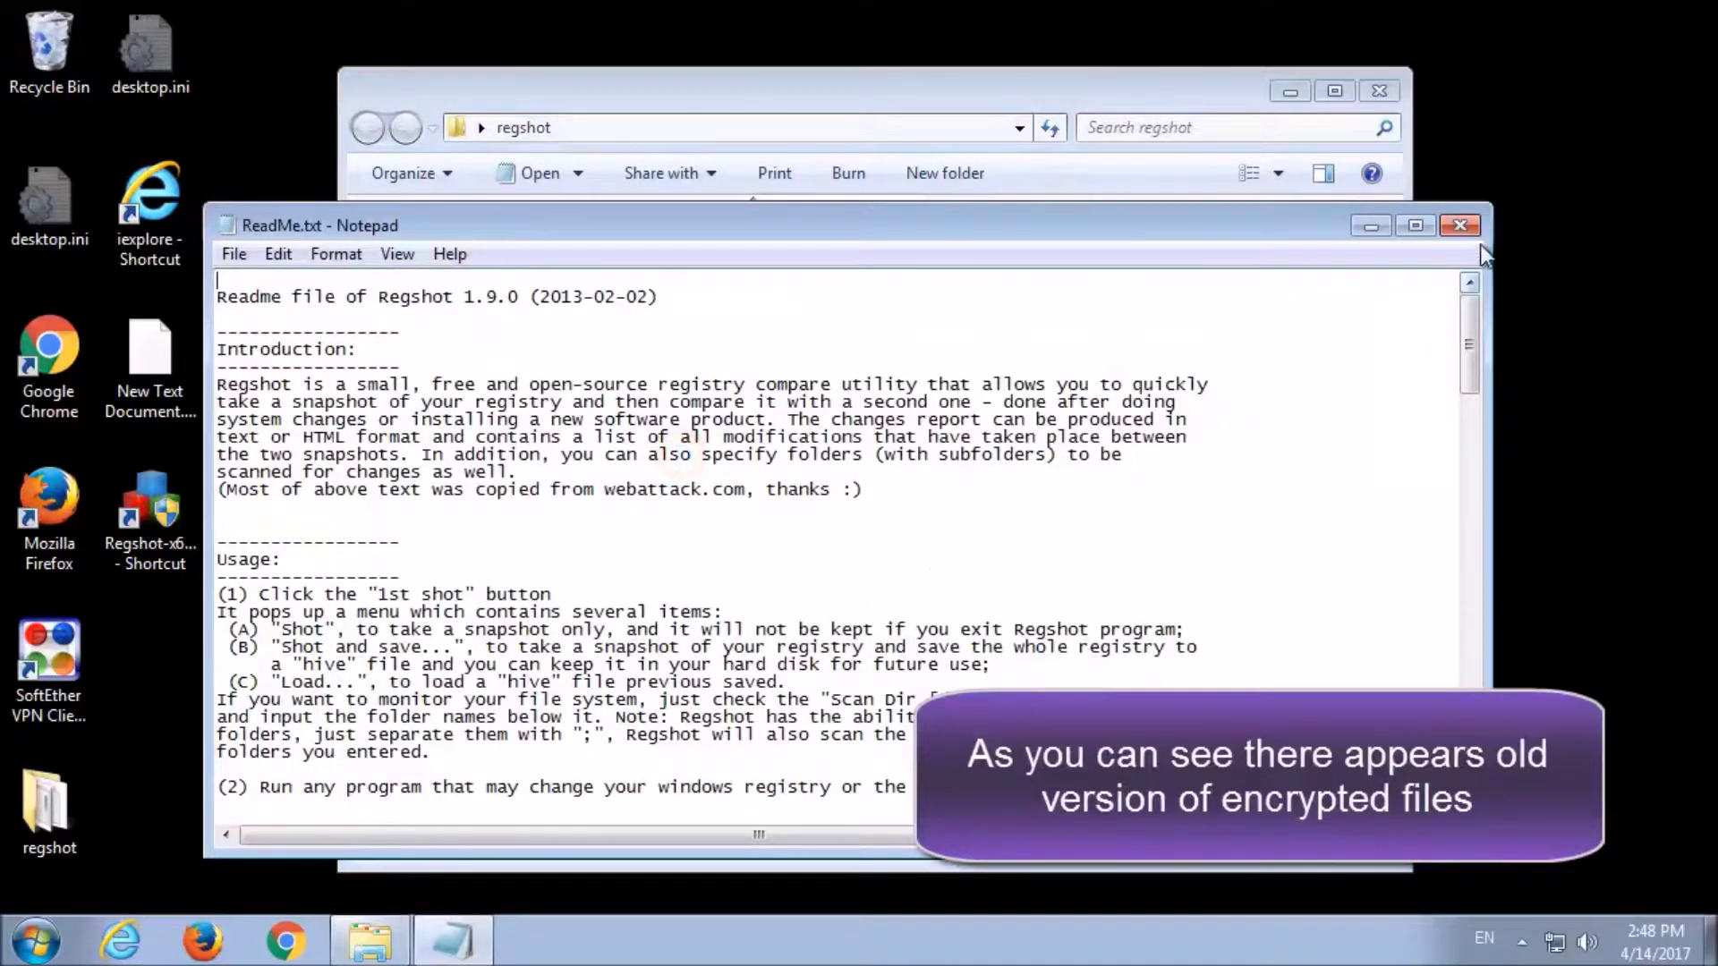
pyautogui.click(1461, 226)
# - Permanently delete the encrypted copies ReadMe.txt.WCRY, License.txt.WCRY and History.txt.WCRY from the regshot folder
pyautogui.click(780, 480)
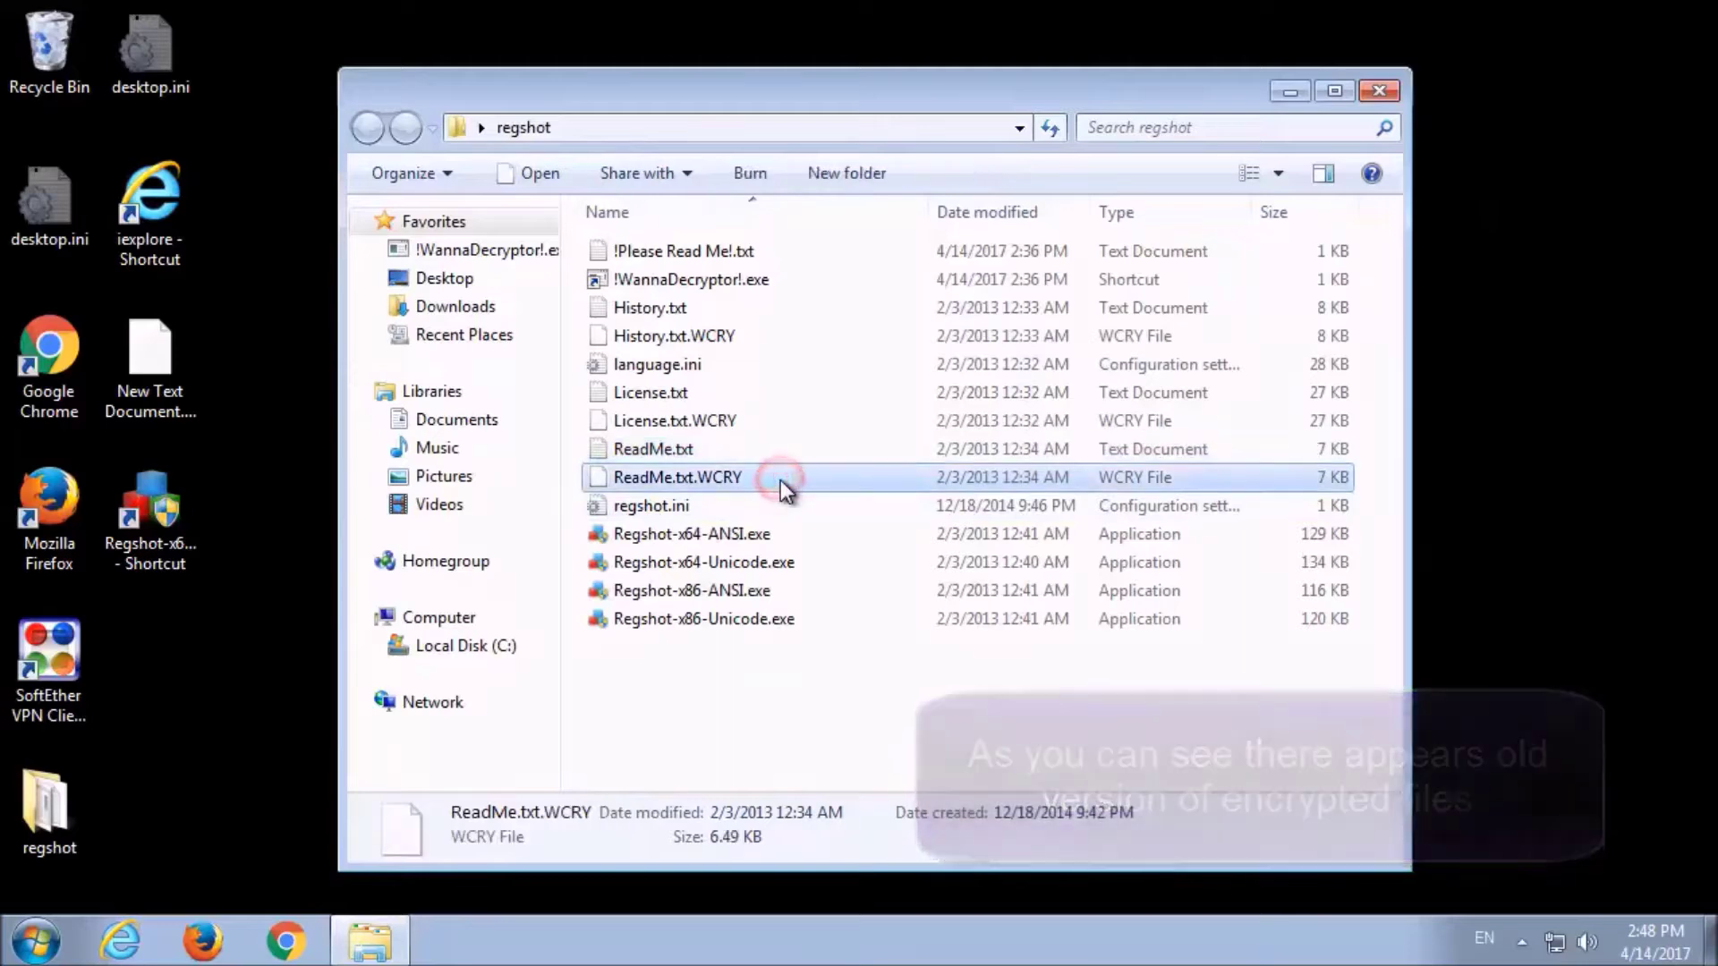
pyautogui.hotkey('shift', 'Delete')
pyautogui.click(968, 575)
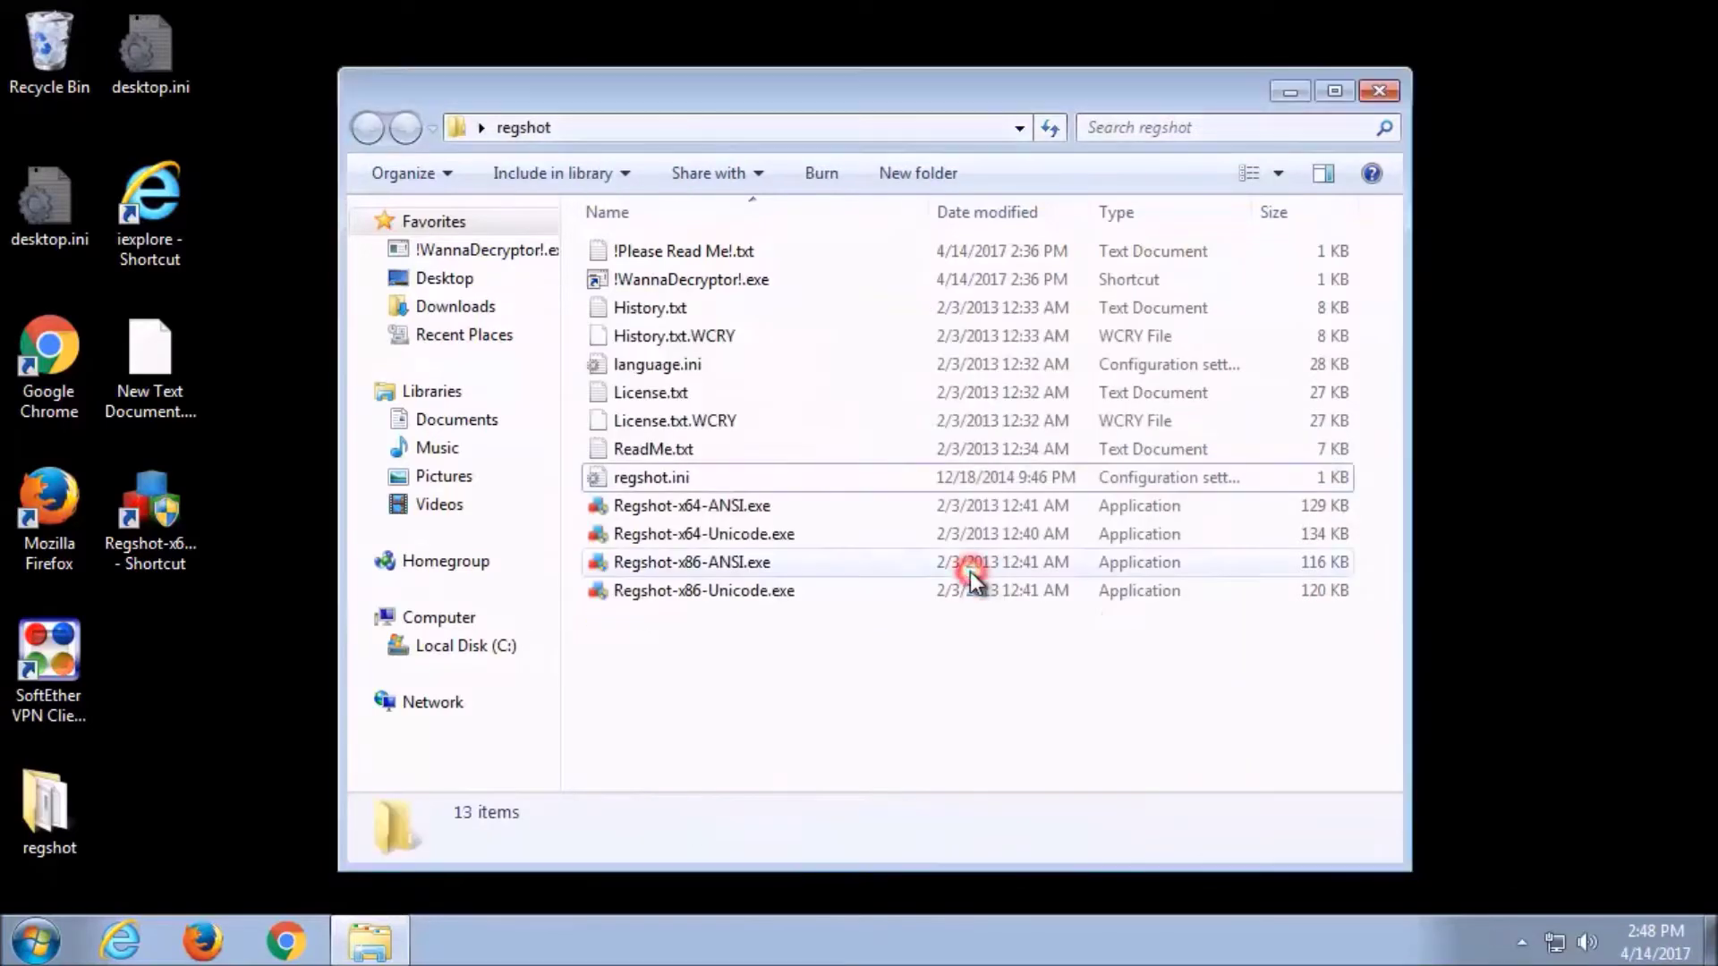
pyautogui.click(716, 422)
pyautogui.hotkey('shift', 'Delete')
pyautogui.click(948, 576)
pyautogui.click(712, 336)
pyautogui.hotkey('shift', 'Delete')
pyautogui.click(940, 574)
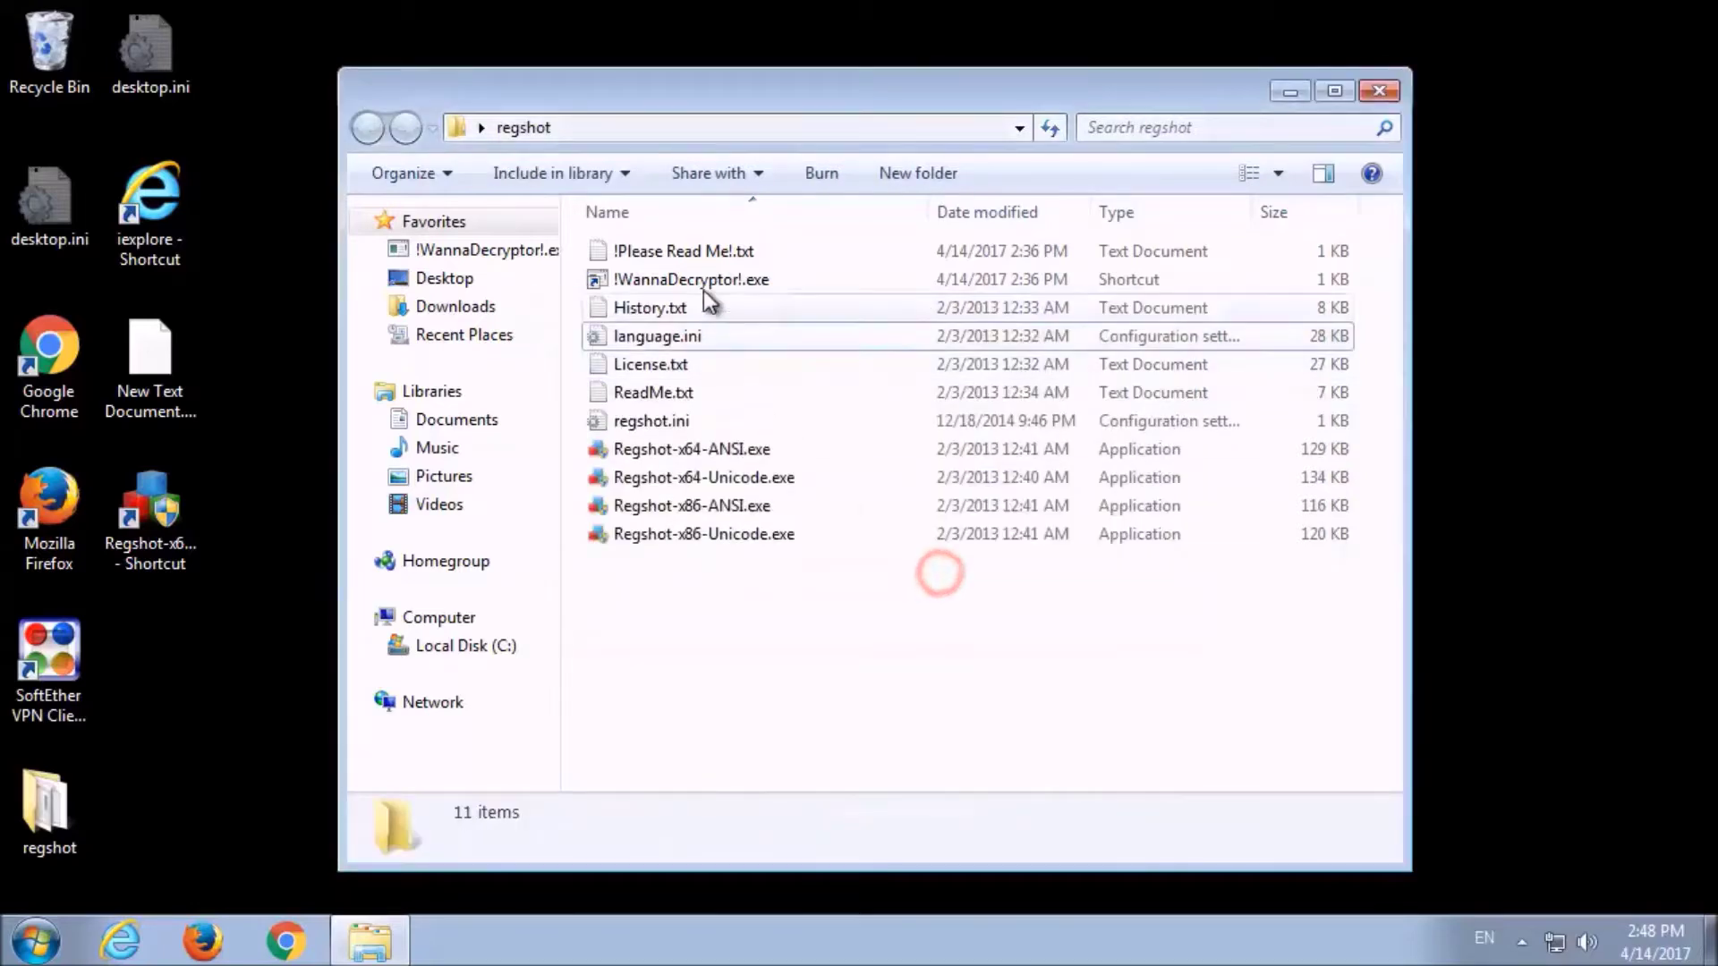
# - Permanently delete !Please Read Me!.txt and the !WannaDecryptor!.exe shortcut from the regshot folder and close its window
pyautogui.click(712, 250)
pyautogui.hotkey('shift', 'Delete')
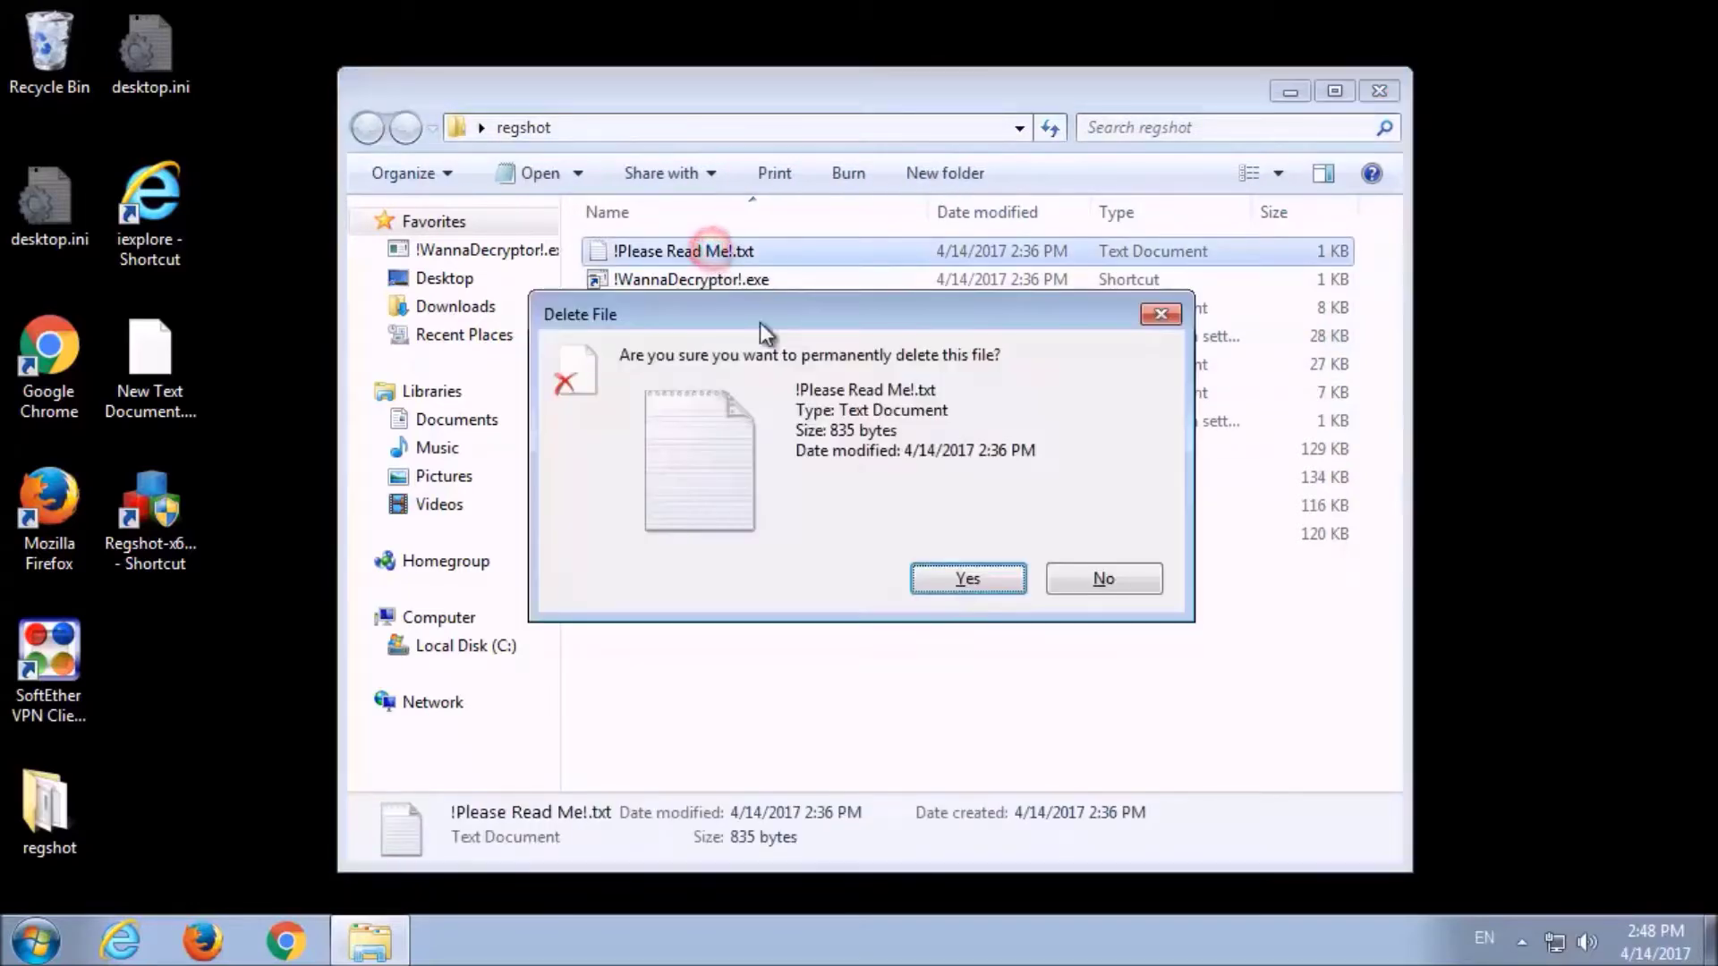
pyautogui.click(964, 578)
pyautogui.click(677, 251)
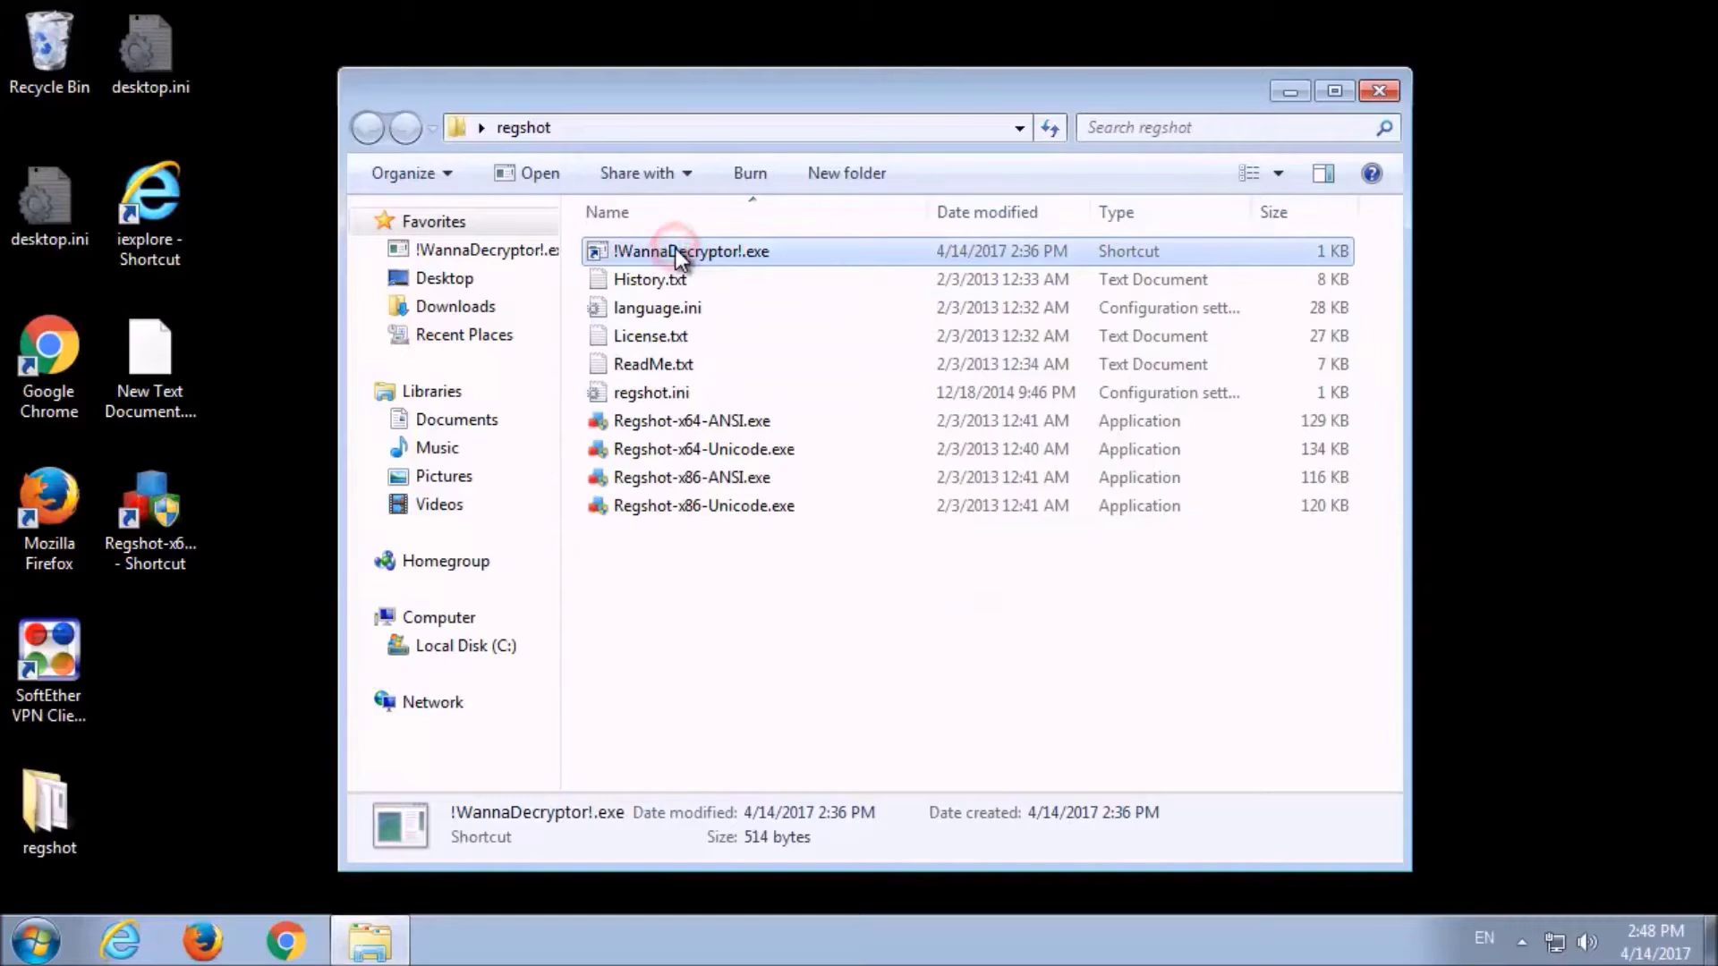
pyautogui.hotkey('shift', 'Delete')
pyautogui.click(964, 583)
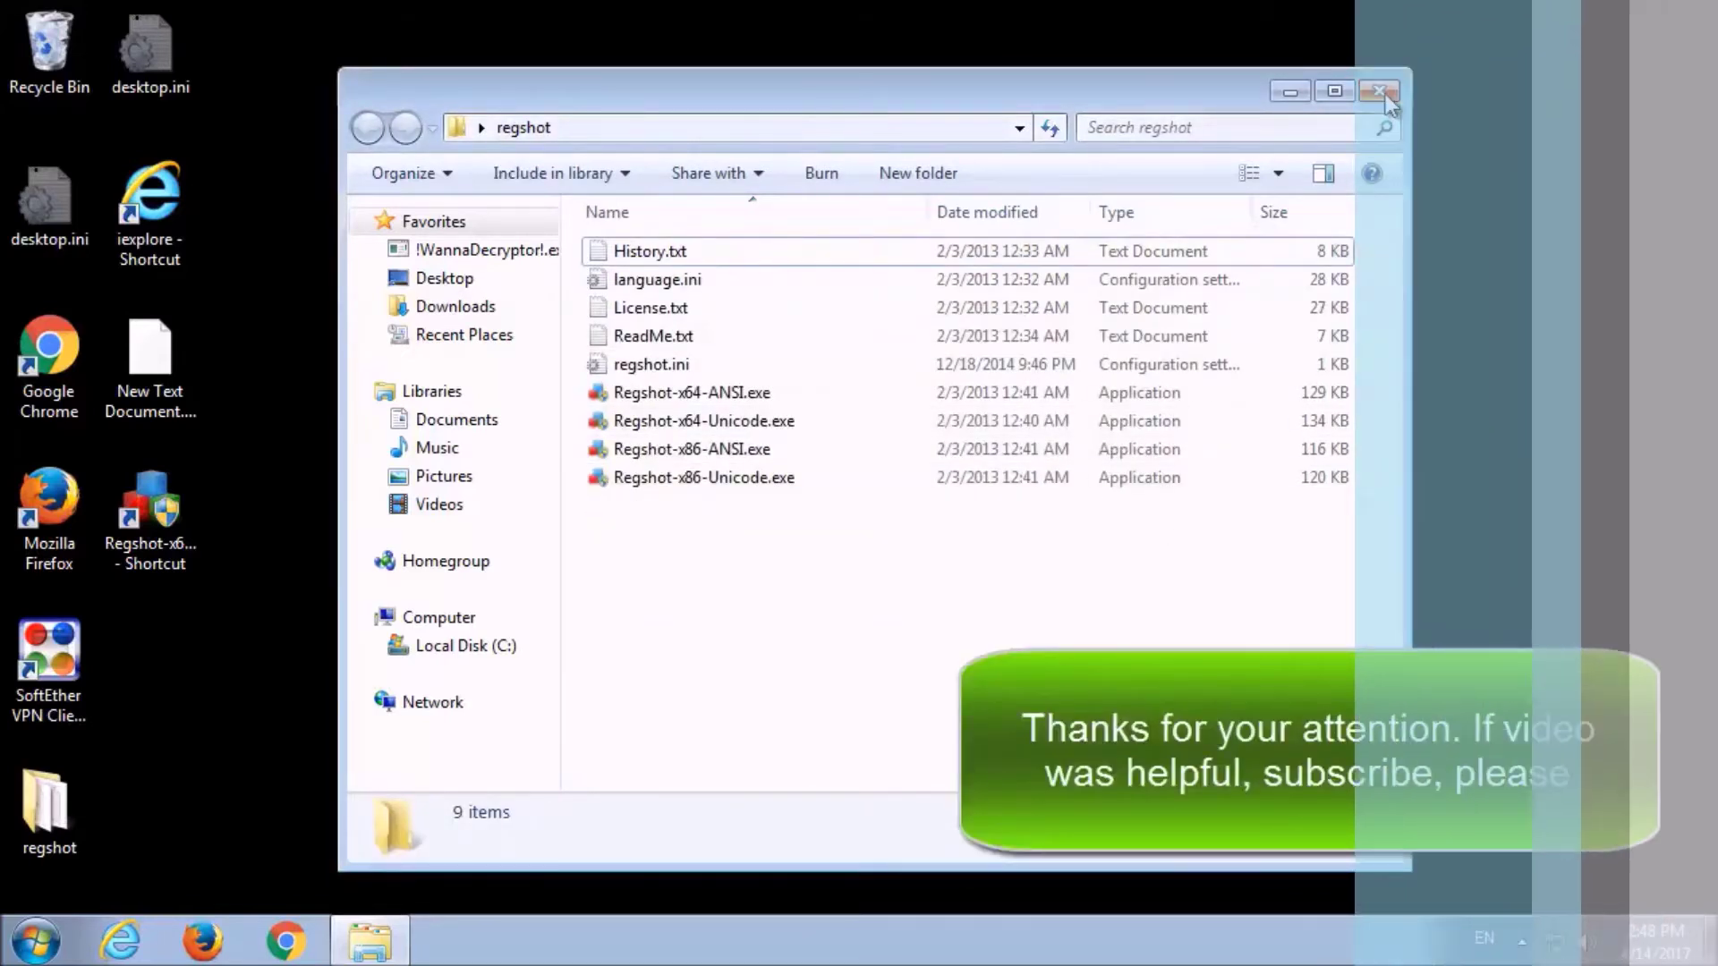
pyautogui.click(1382, 91)
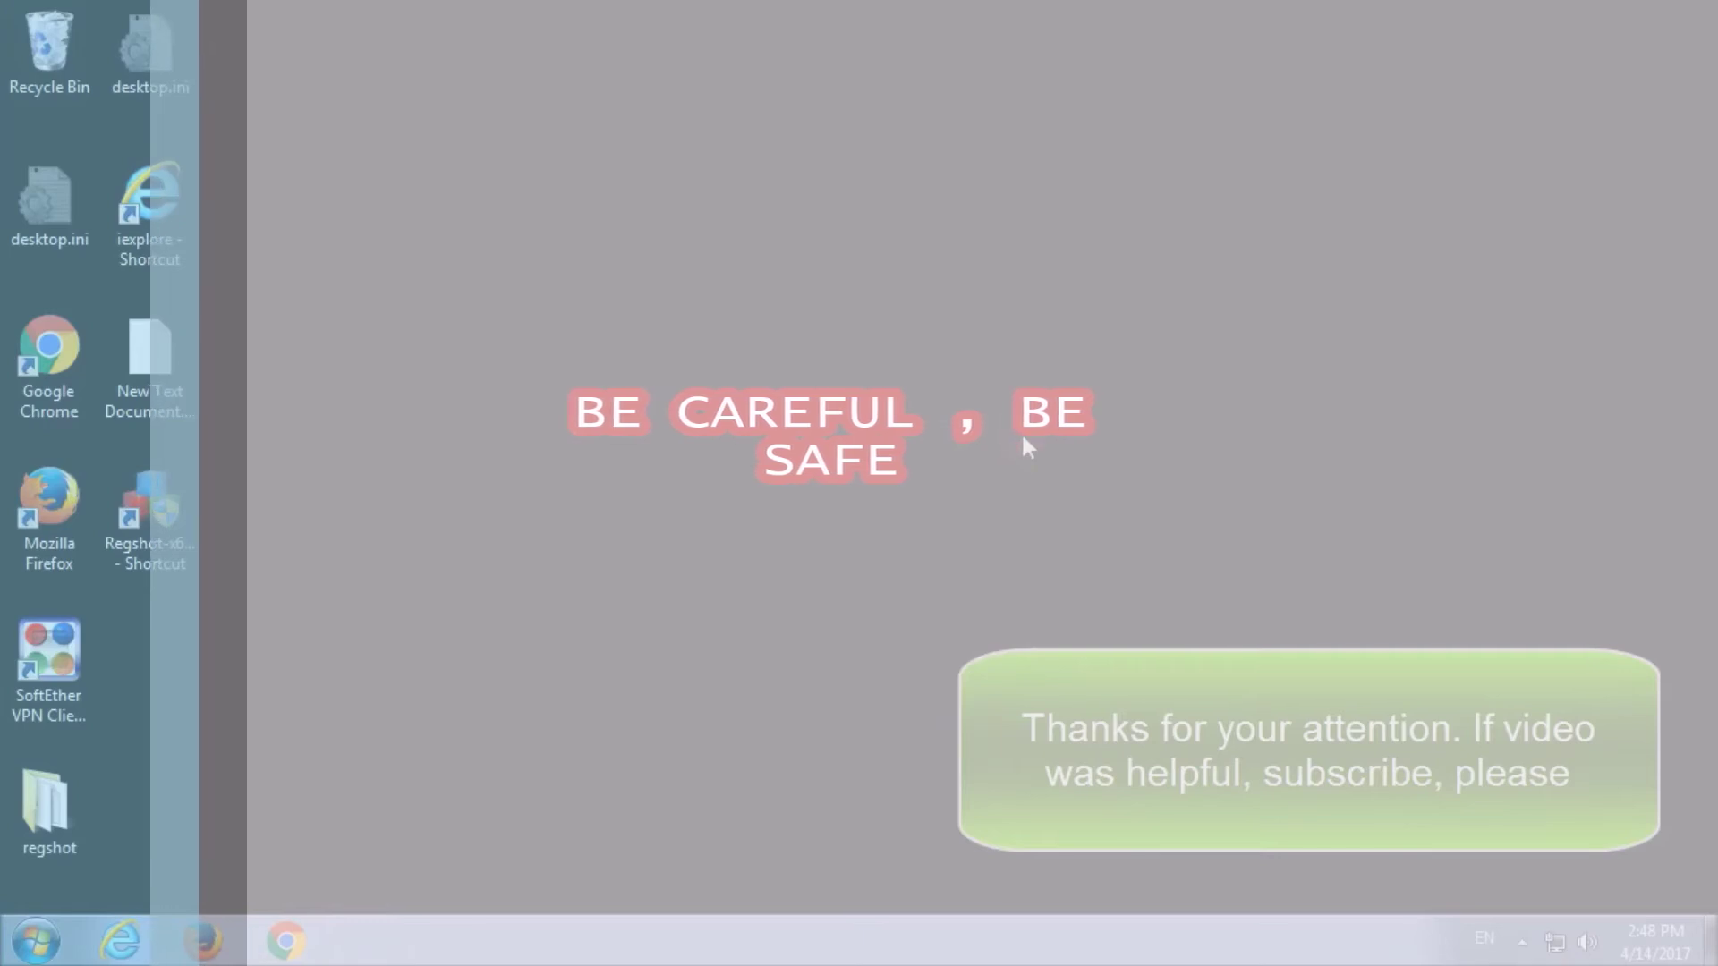